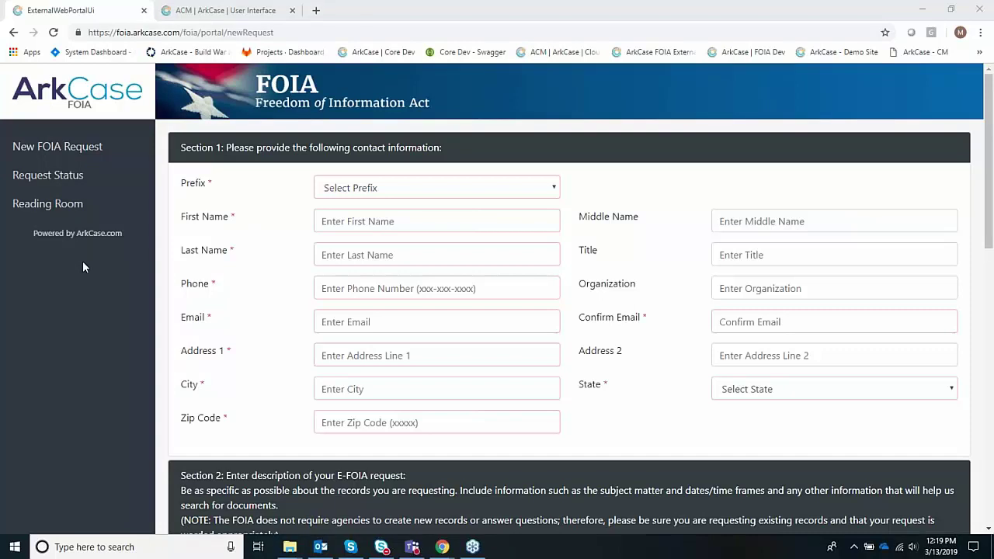
- Open the blank New FOIA Request form in the public portal and scroll through it
click(65, 154)
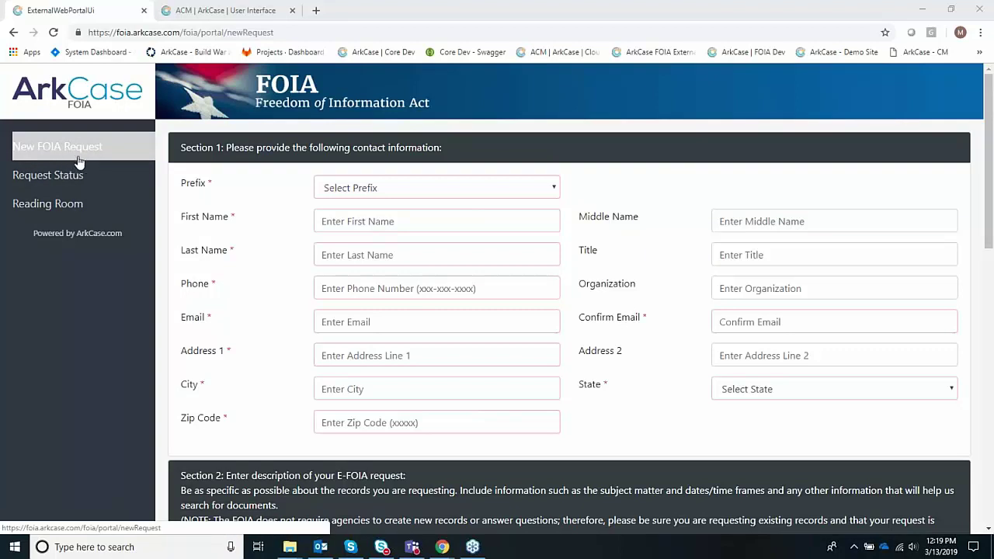
scroll(277, 233, down, 3)
scroll(277, 244, down, 2)
scroll(278, 243, up, 2)
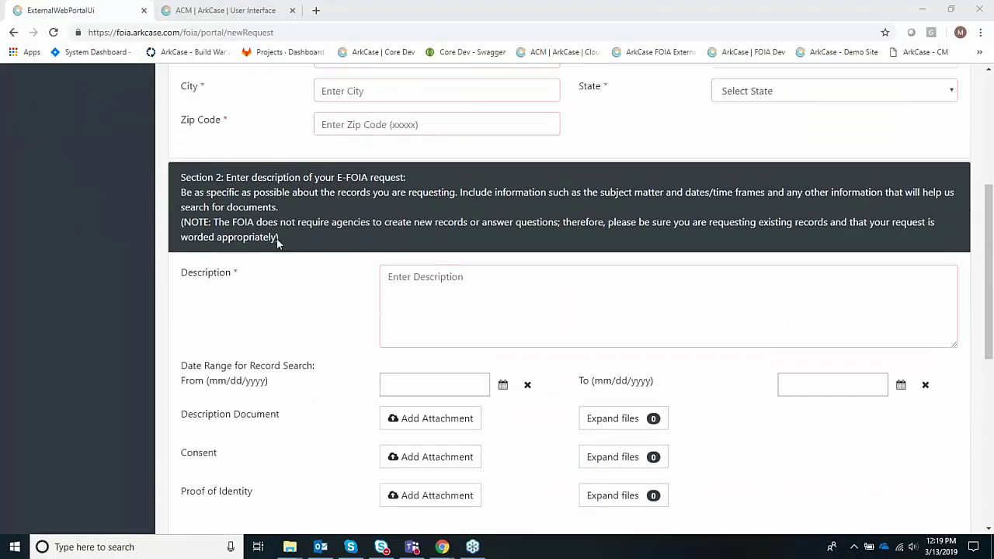
scroll(277, 244, up, 3)
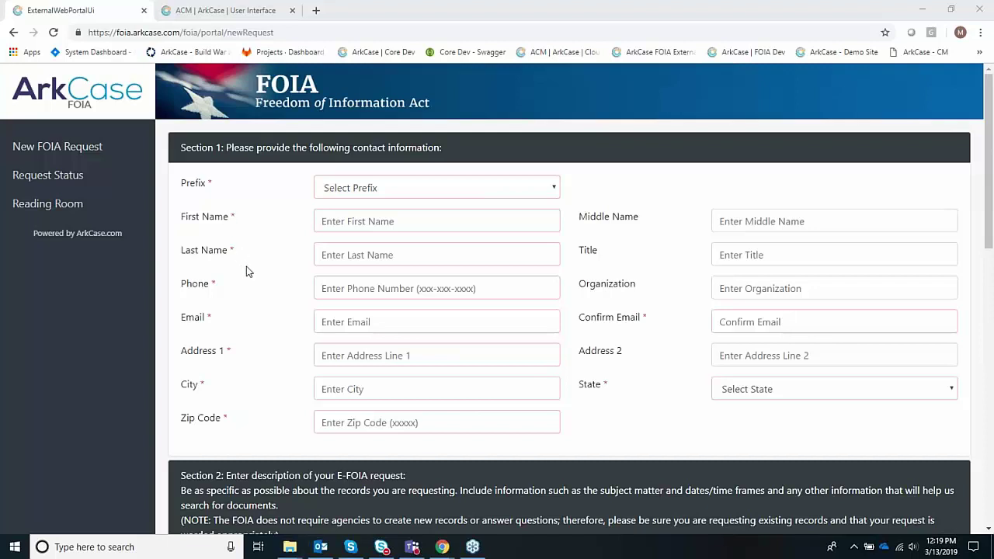
- View the Request Status lookup and the Reading Room, then return to the New FOIA Request form
click(52, 185)
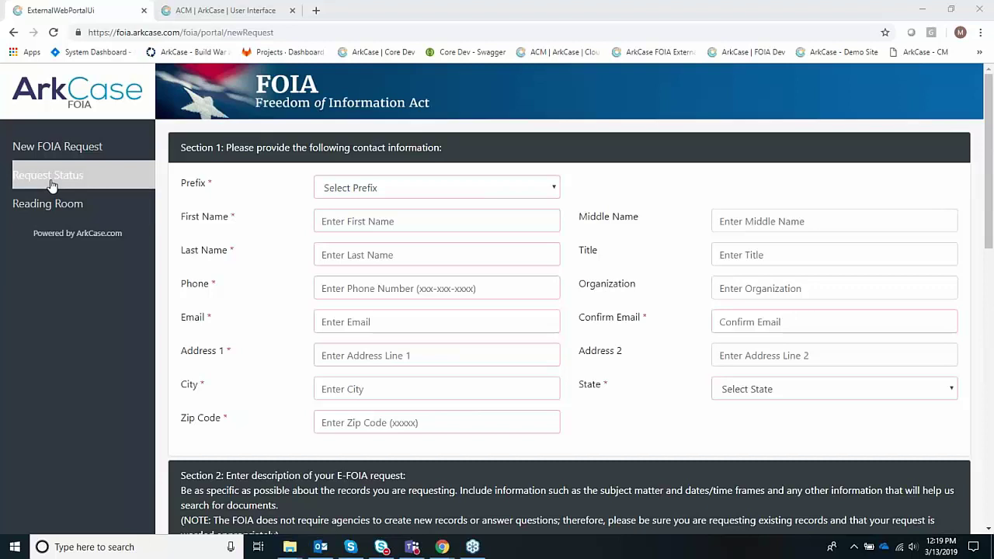
click(52, 185)
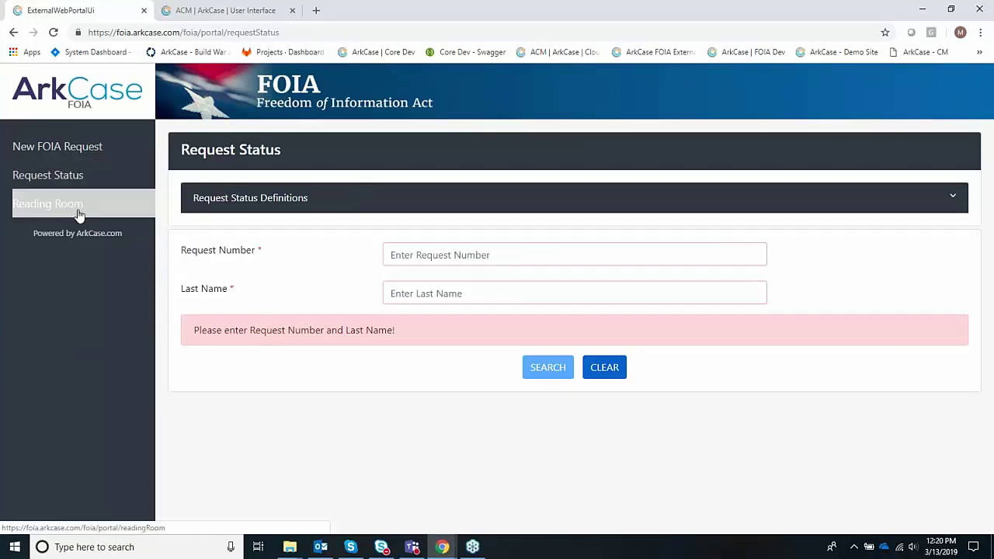
click(79, 214)
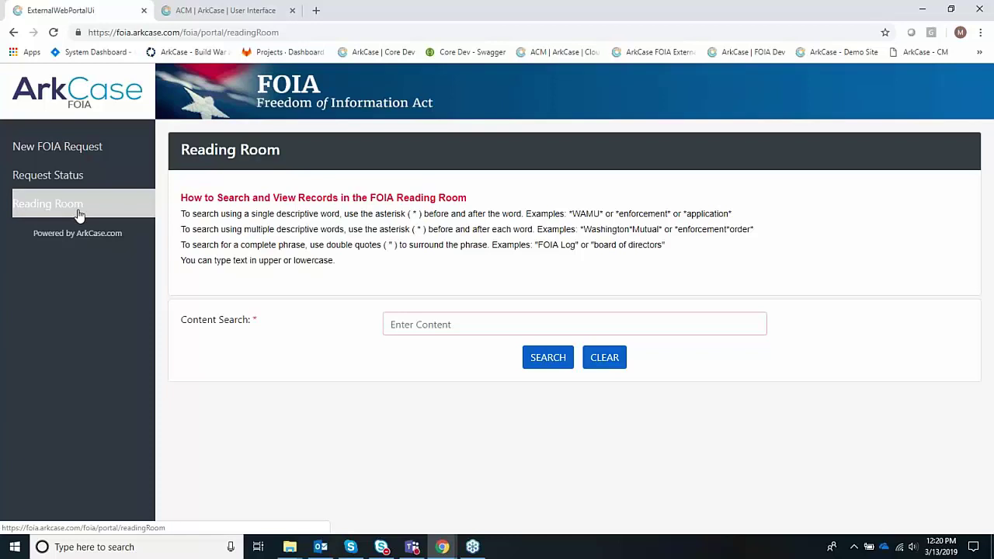
click(55, 146)
- Sign in to the ArkCase staff application from the login tab using the saved credentials
click(198, 10)
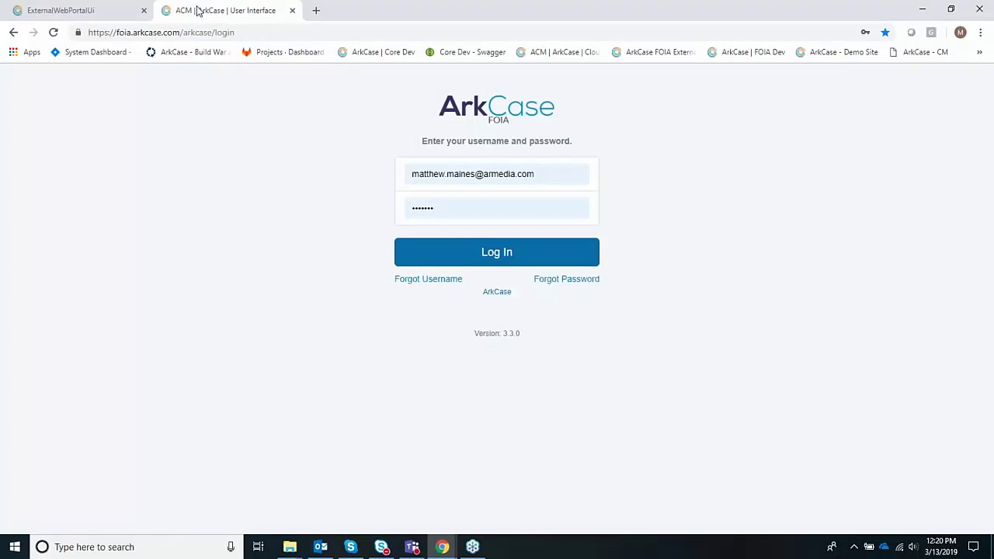
click(503, 264)
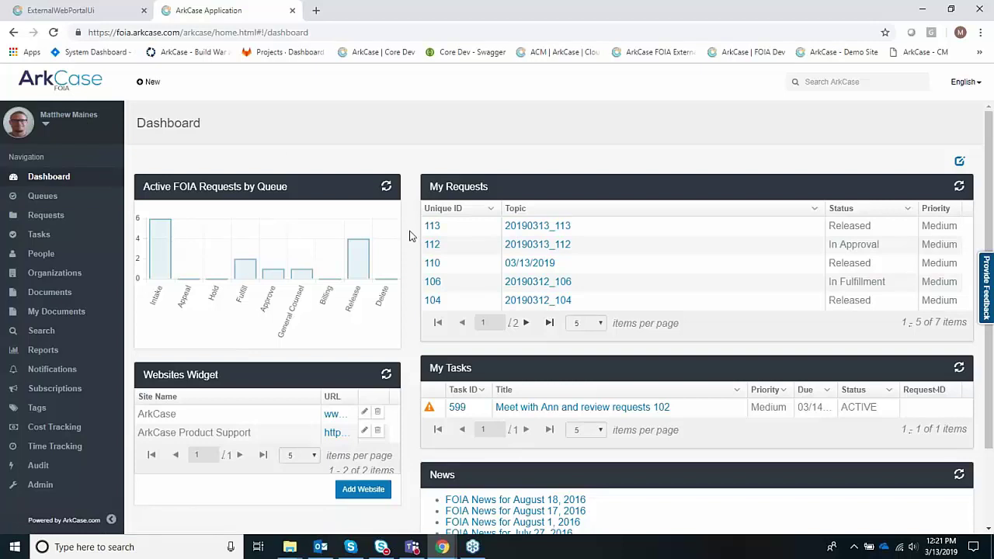
mouse_move(242, 275)
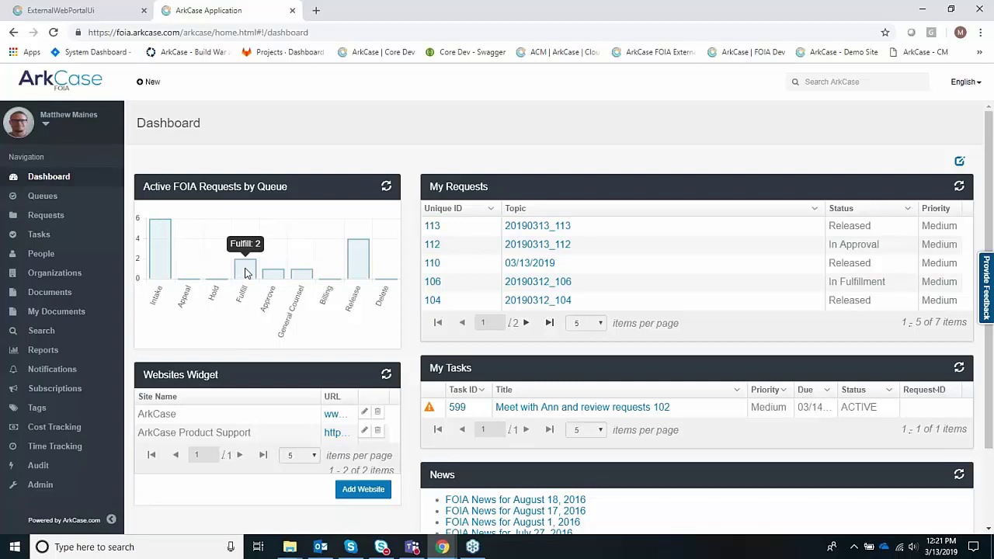
click(245, 272)
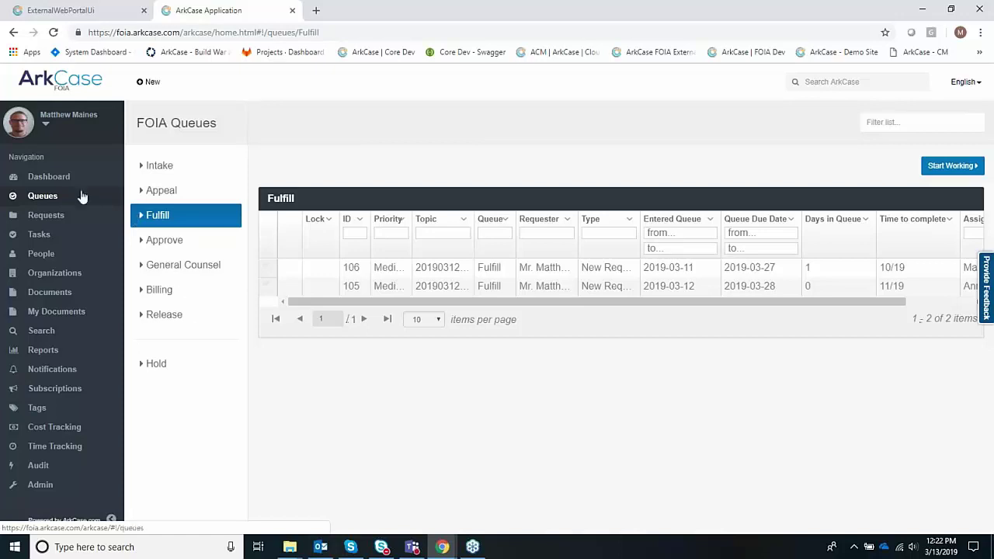
click(62, 180)
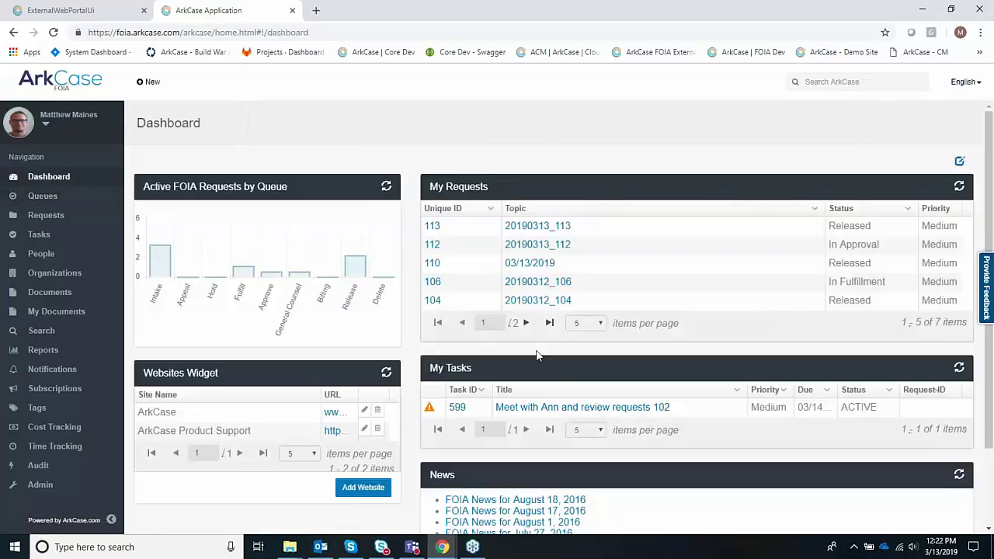
scroll(622, 426, down, 1)
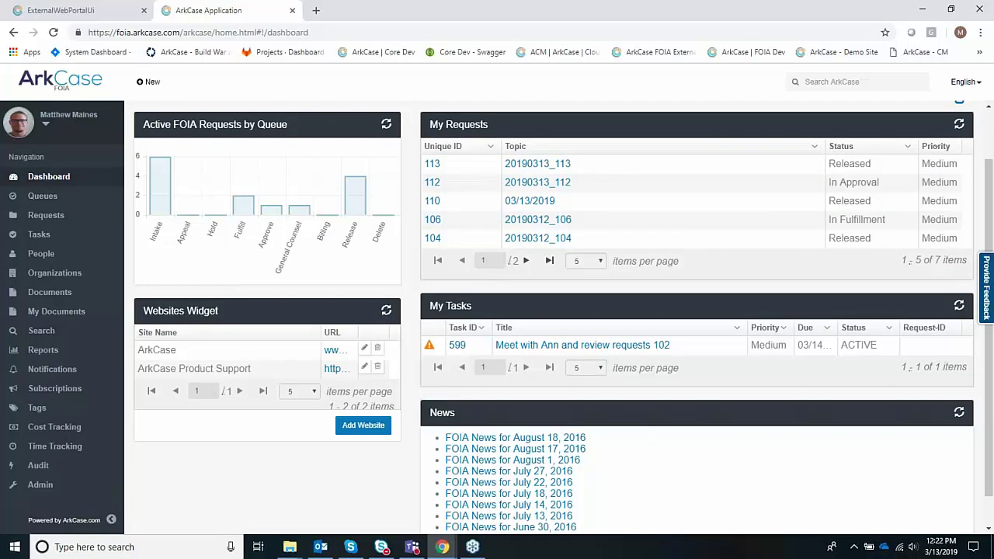
scroll(627, 435, up, 1)
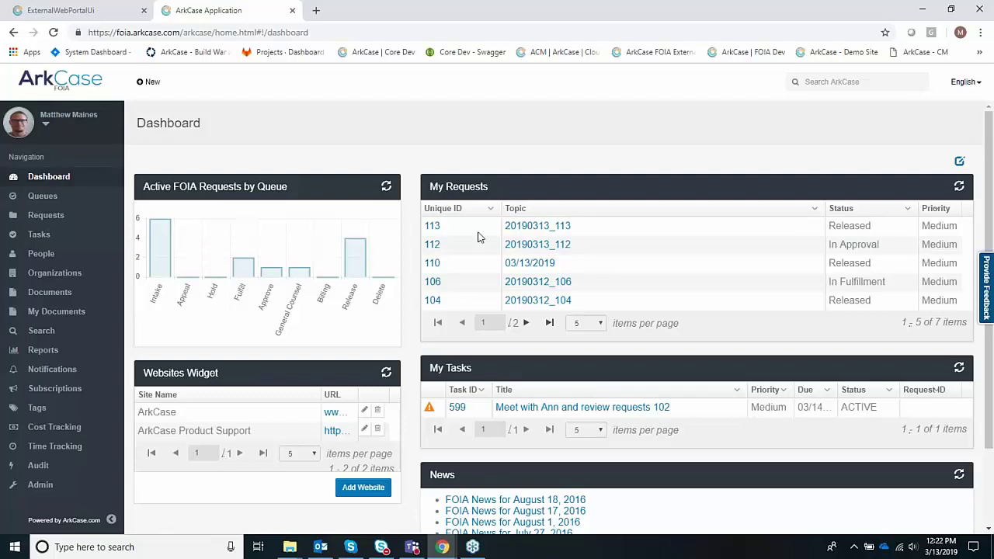
- Open request 20190313_113 from My Requests and expand it to list its sections
click(536, 232)
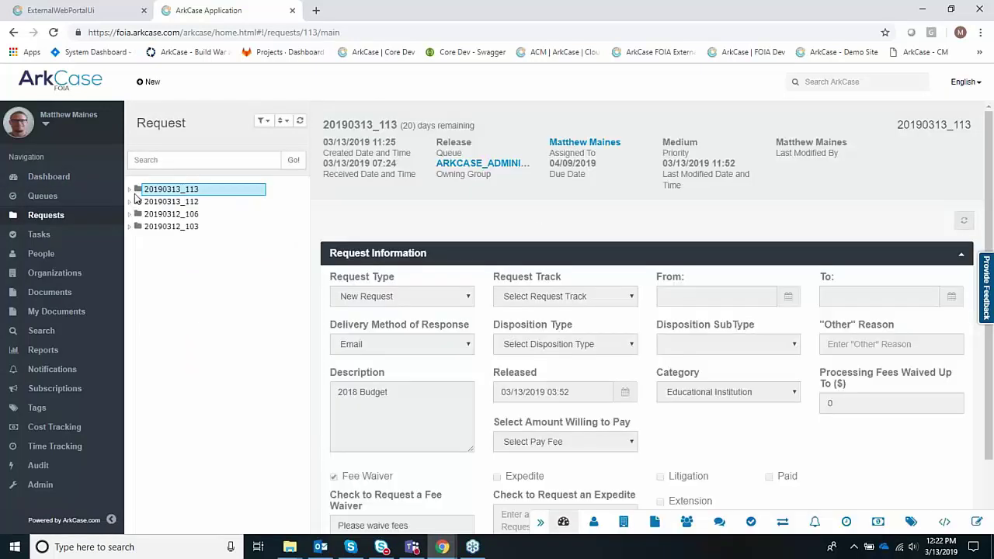
click(129, 189)
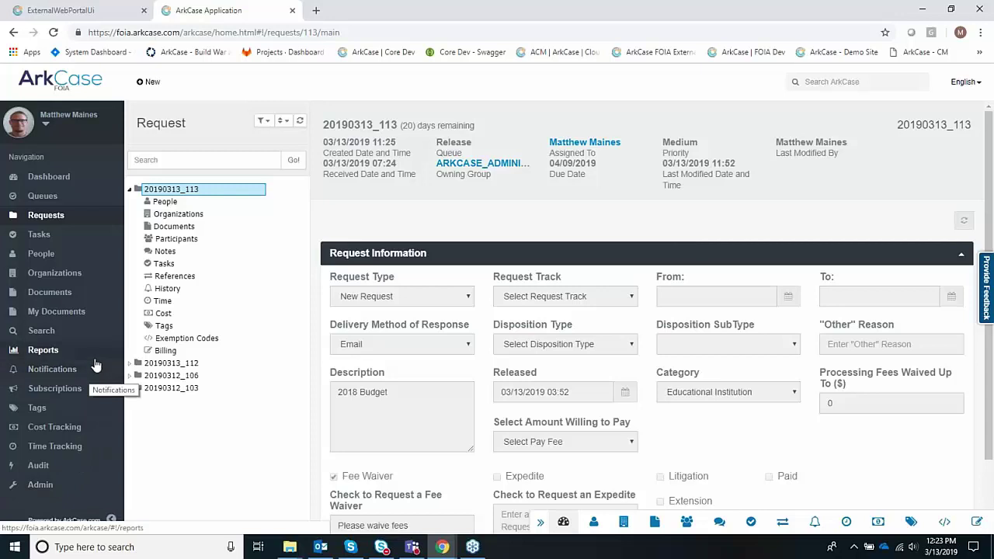
- Search all records for 'Budget' and browse the 14 matching files, tags and requests
click(52, 342)
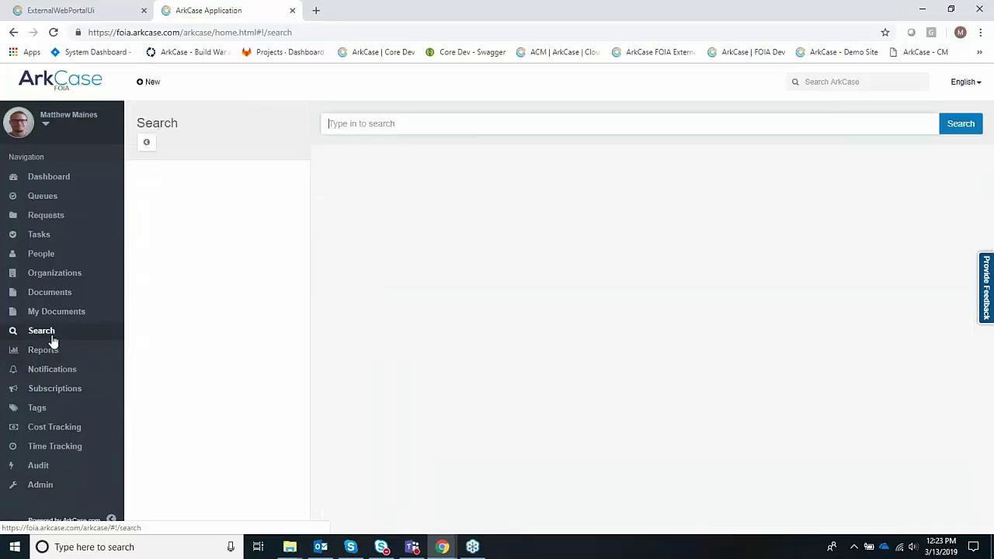
text(Budget)
key(Down)
key(Return)
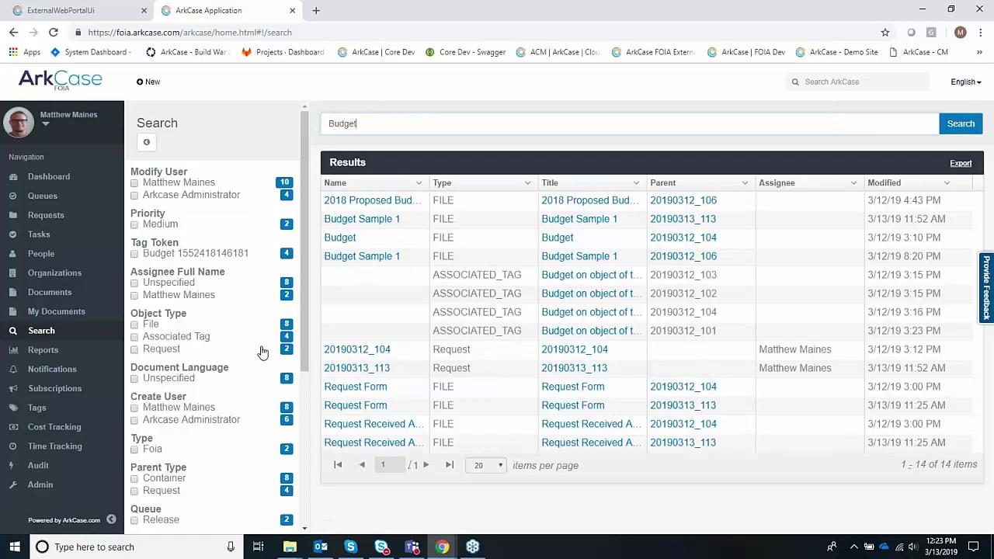
scroll(205, 272, down, 3)
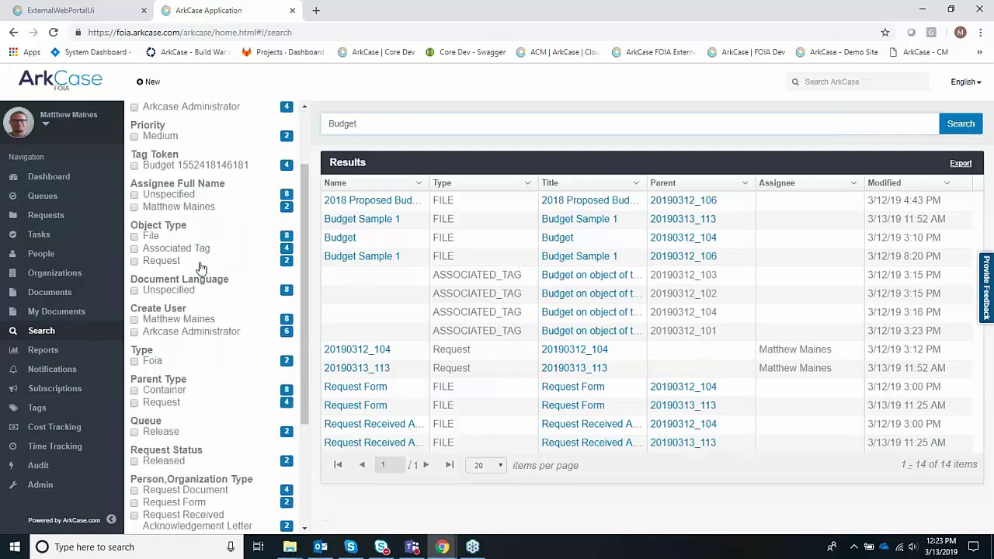
scroll(193, 311, down, 2)
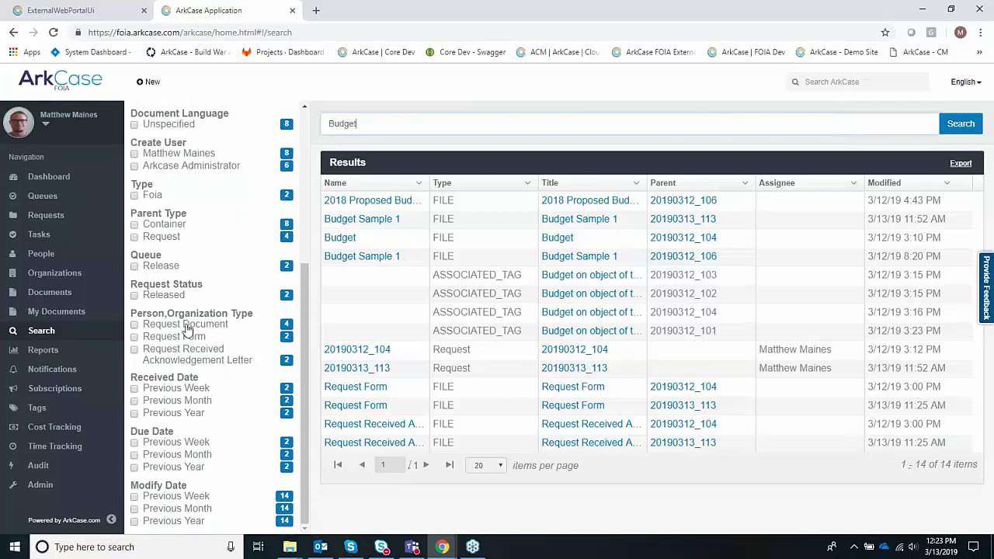
scroll(189, 328, up, 4)
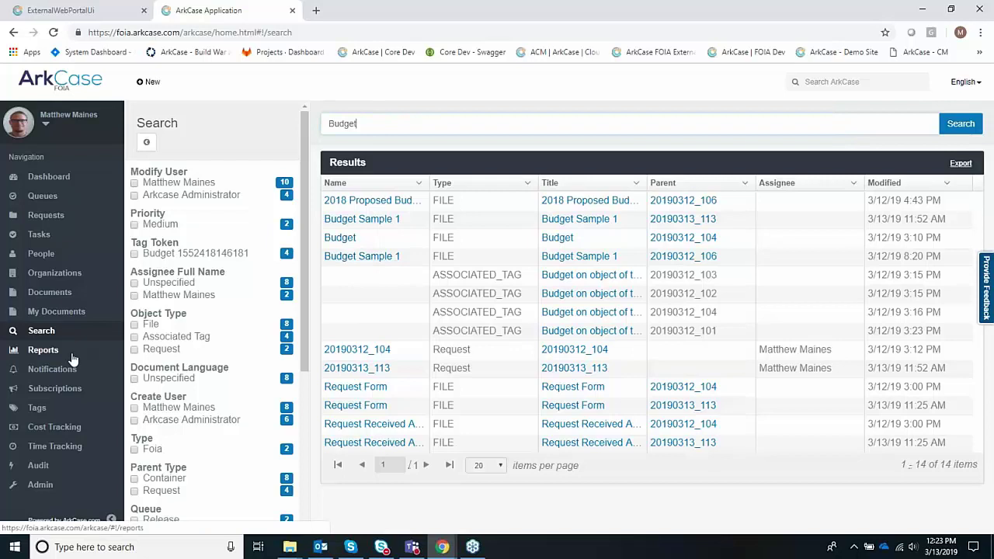
- Open the Reports page and look over the report list without choosing a report
click(42, 356)
click(250, 183)
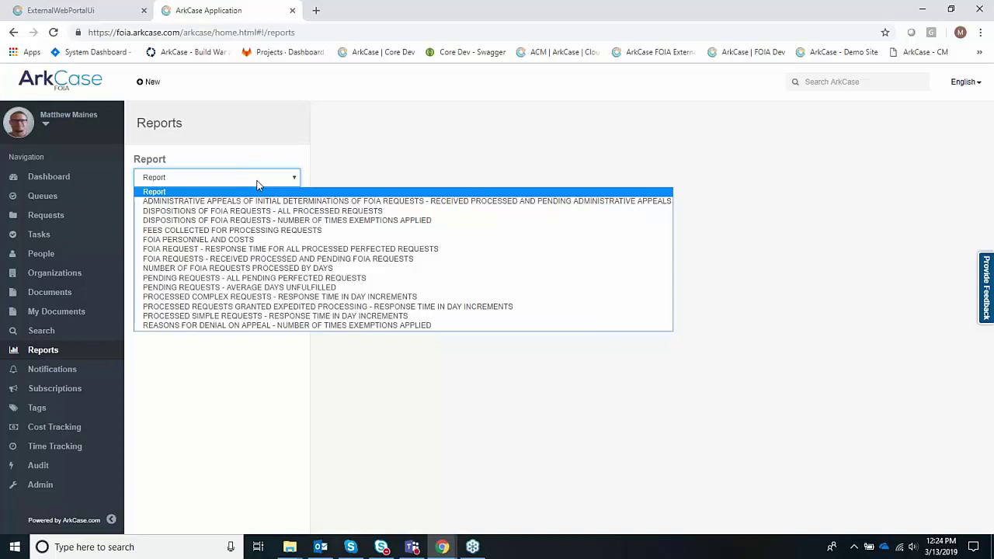
click(324, 177)
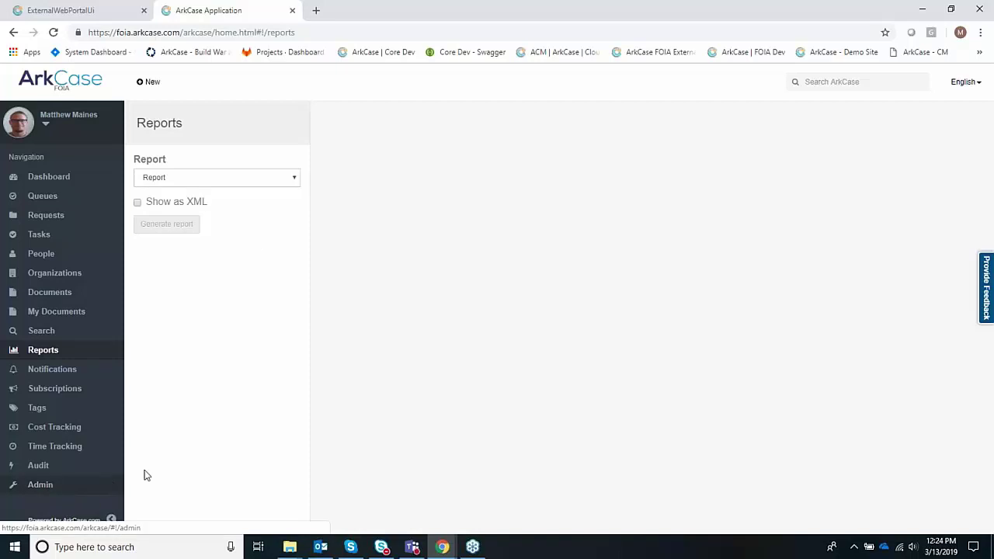
- Open Time Tracking under Cost Tracking to view the 3/10/2019–3/16/2019 FINAL timesheet
click(54, 427)
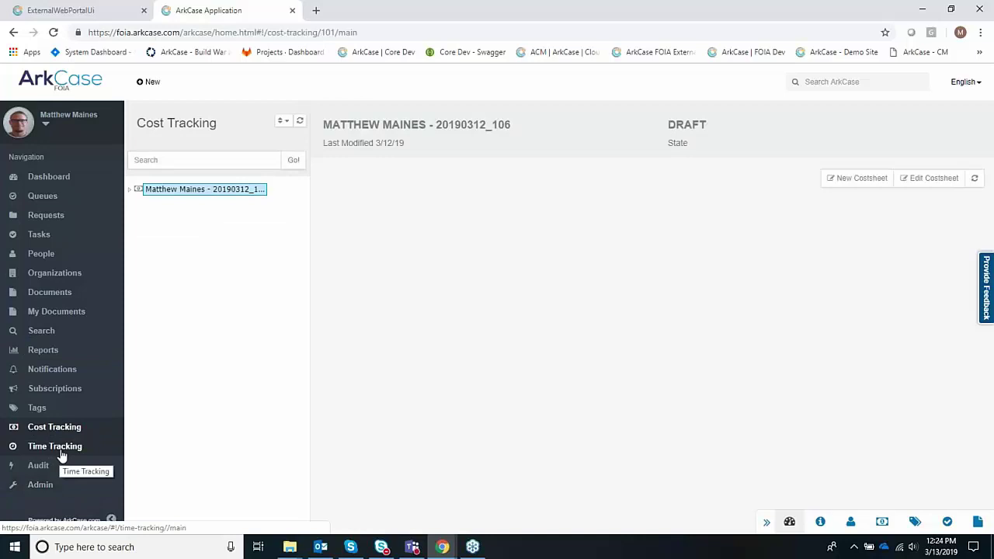
click(61, 454)
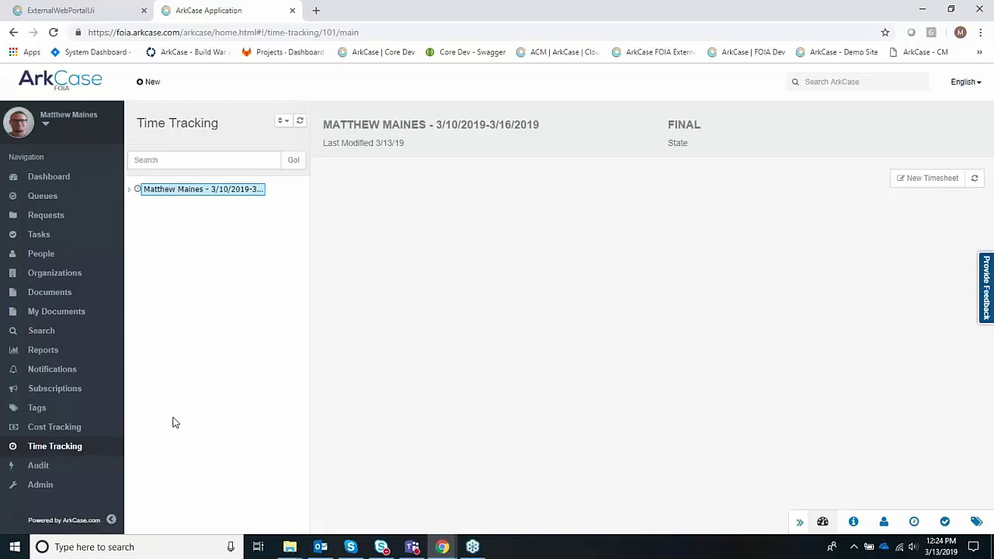
- Browse Admin settings like Link Forms/Workflows and Label Configuration, then return to the Dashboard
click(50, 486)
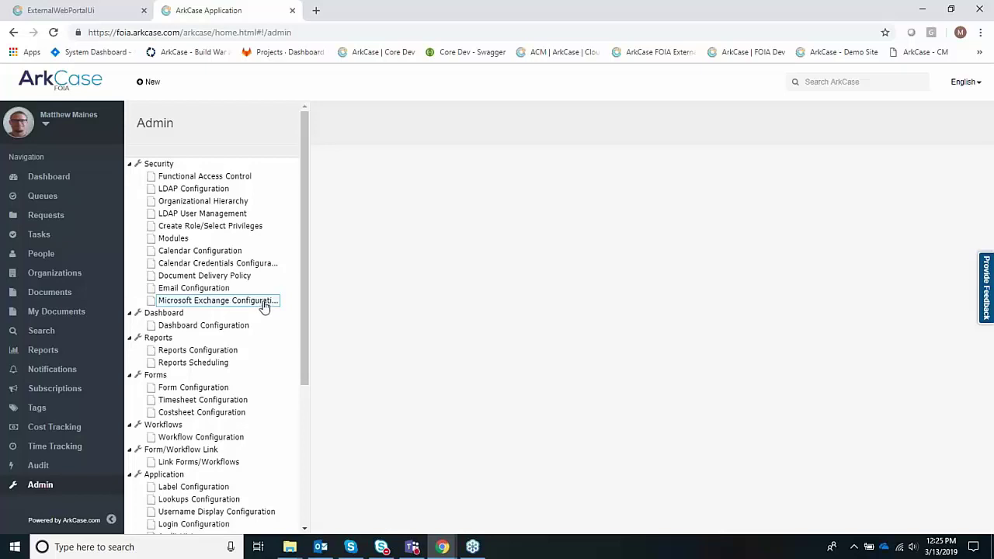
scroll(262, 287, down, 1)
scroll(260, 296, down, 3)
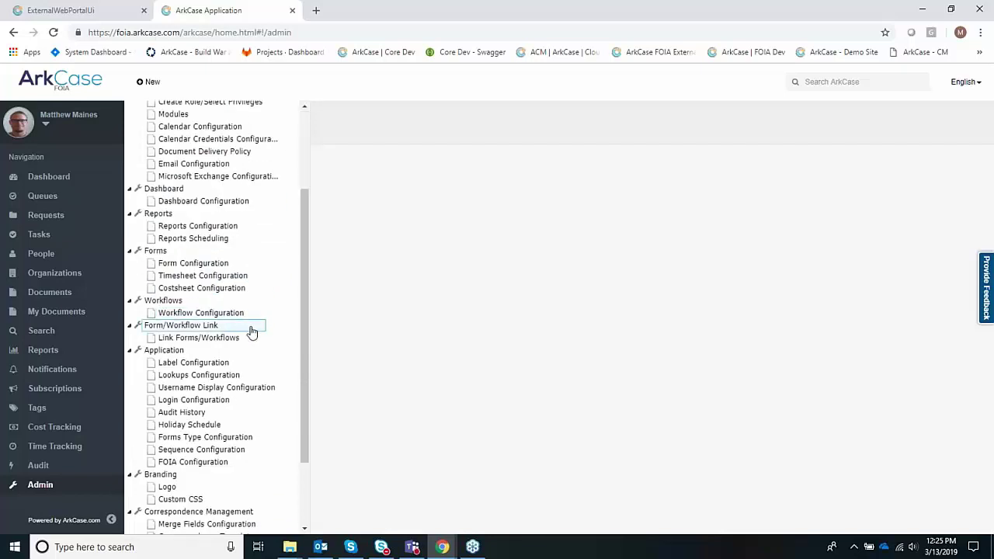
click(267, 338)
click(231, 363)
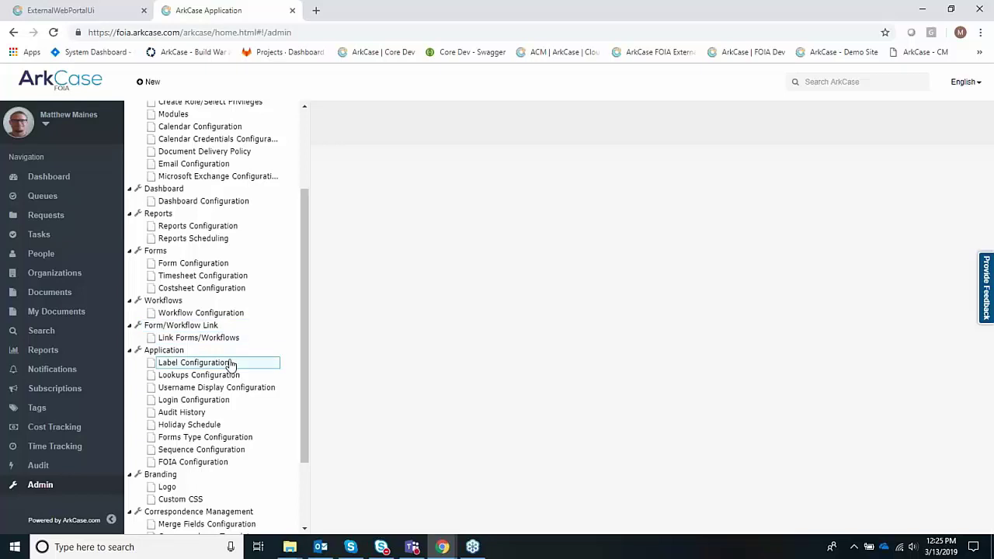
click(258, 340)
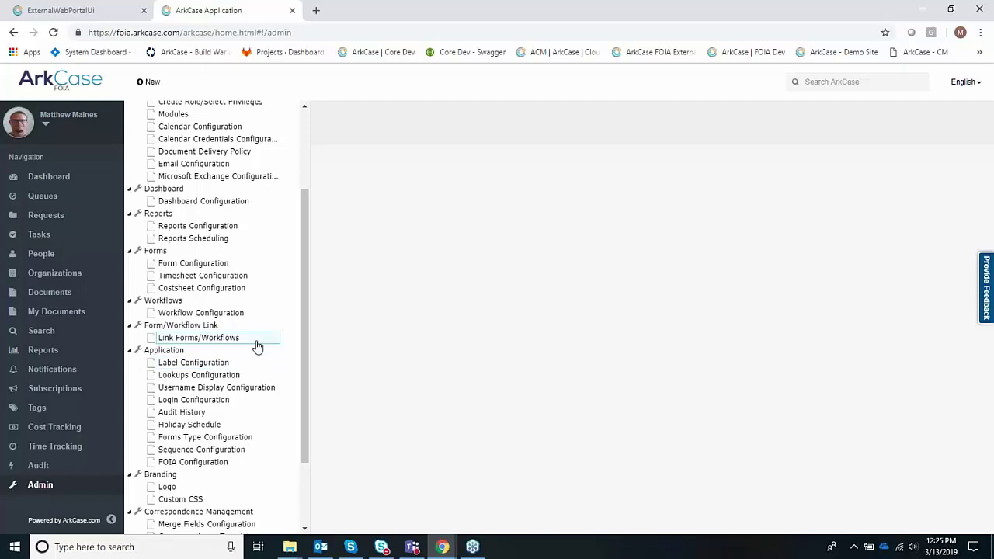
click(262, 350)
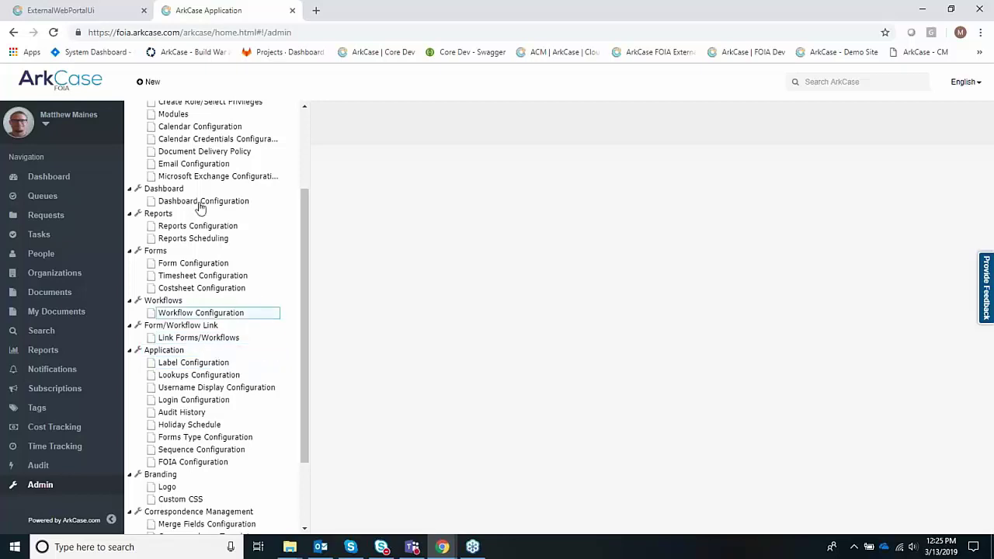
click(59, 85)
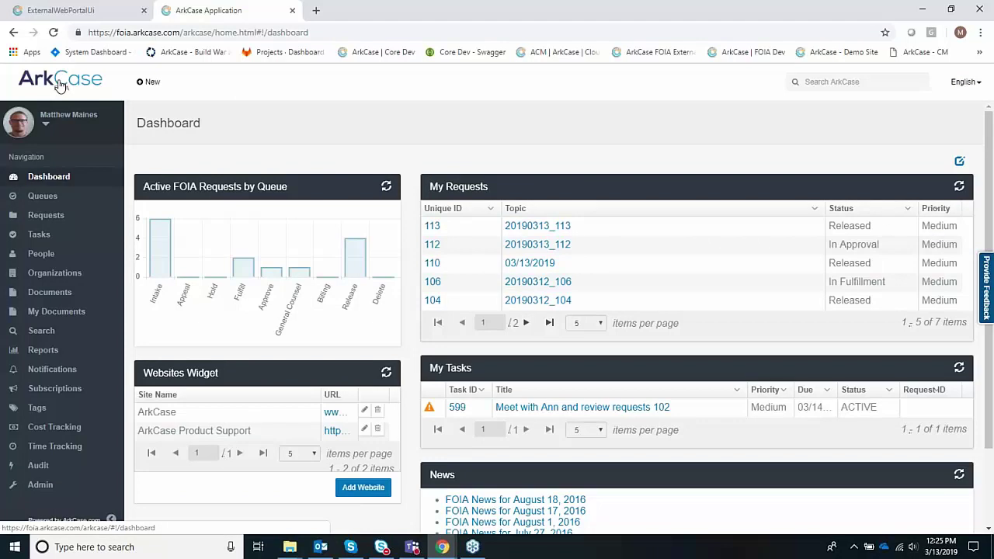
- On the public request form, set prefix Mr., autofill the requester's name, and enter their phone number
click(70, 11)
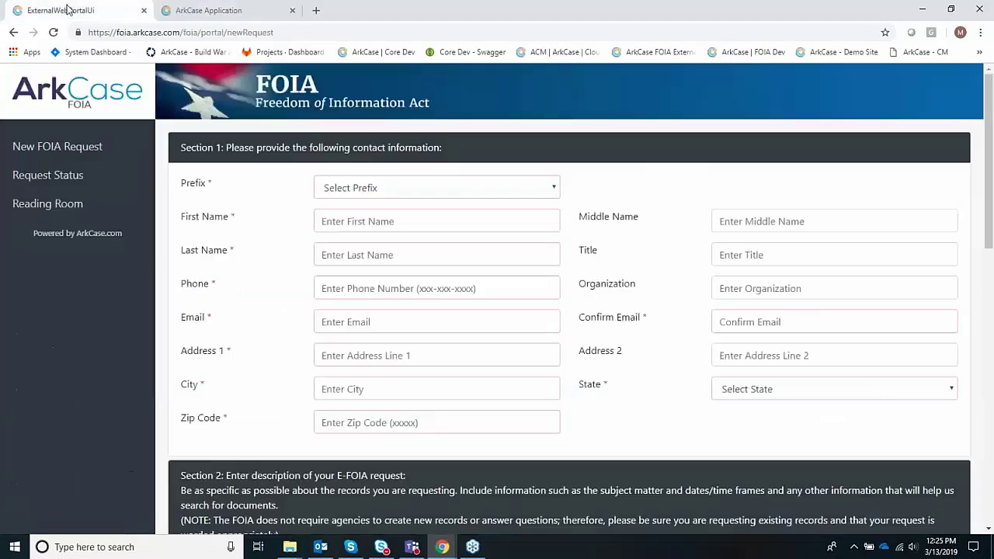
click(423, 198)
click(412, 217)
click(392, 221)
key(Down)
key(Down)
key(Down)
key(Down)
key(Return)
key(Tab)
key(Tab)
key(Tab)
key(Tab)
text(111-11)
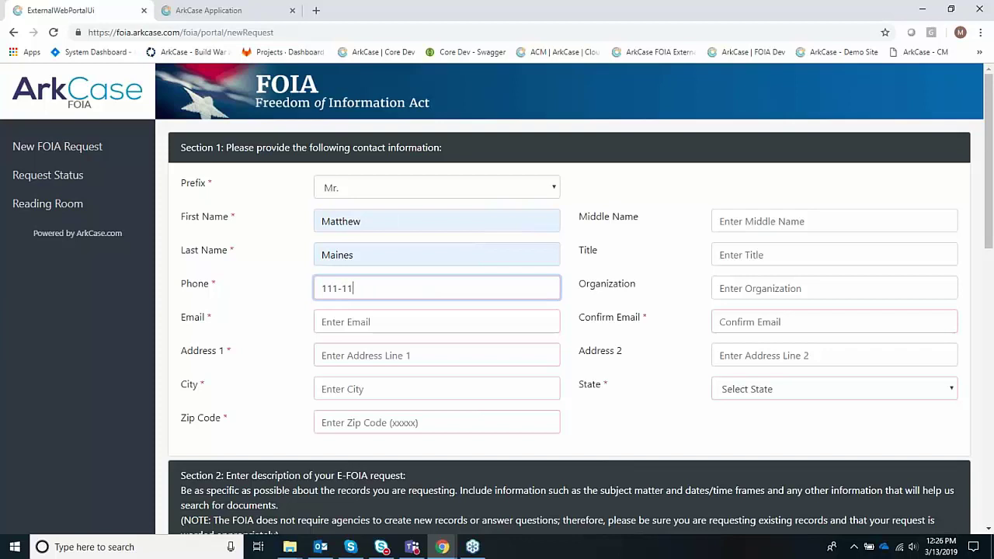
text(1-1111)
key(Tab)
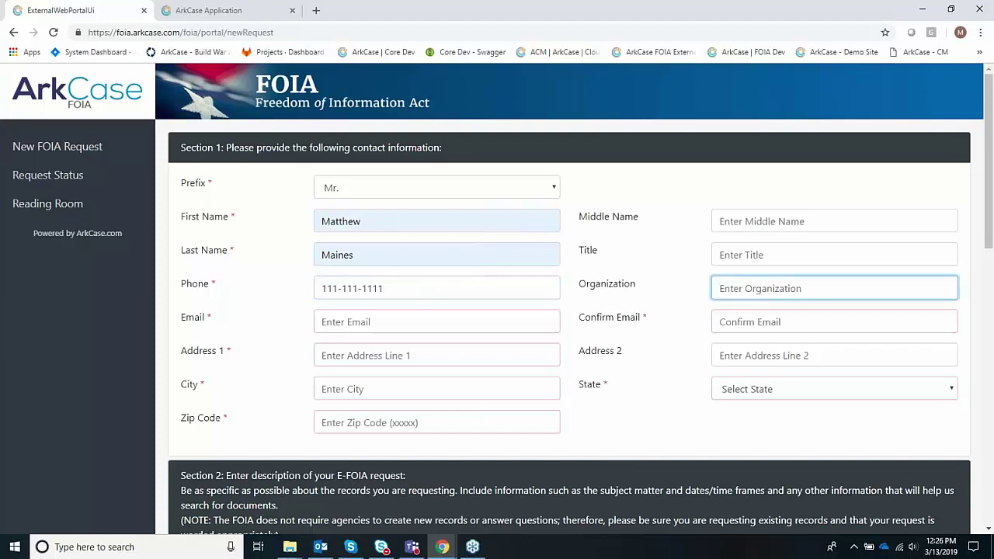
- Fill in the requester's e-mail and confirmation from suggestions, autofill the mailing address, and choose state VA
key(Tab)
text(mm)
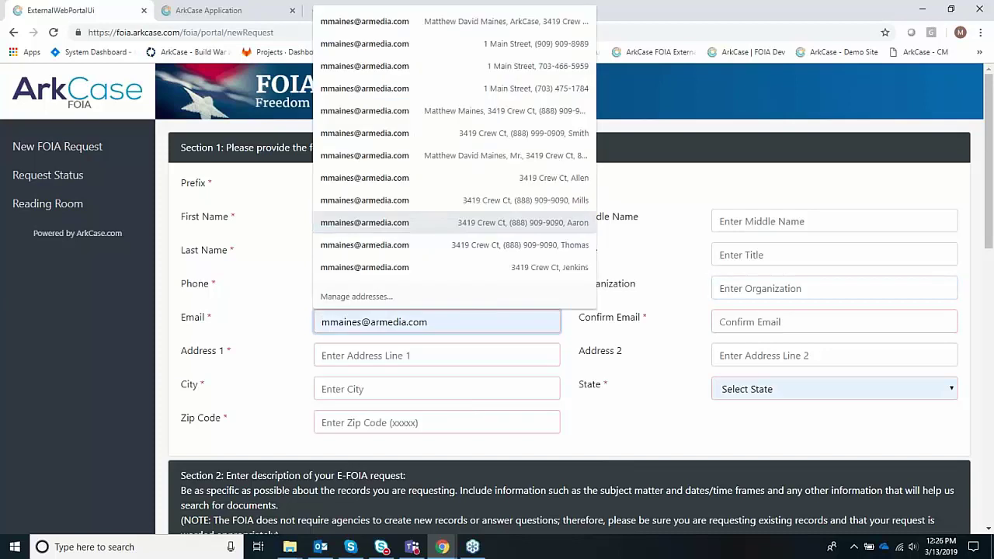
click(413, 89)
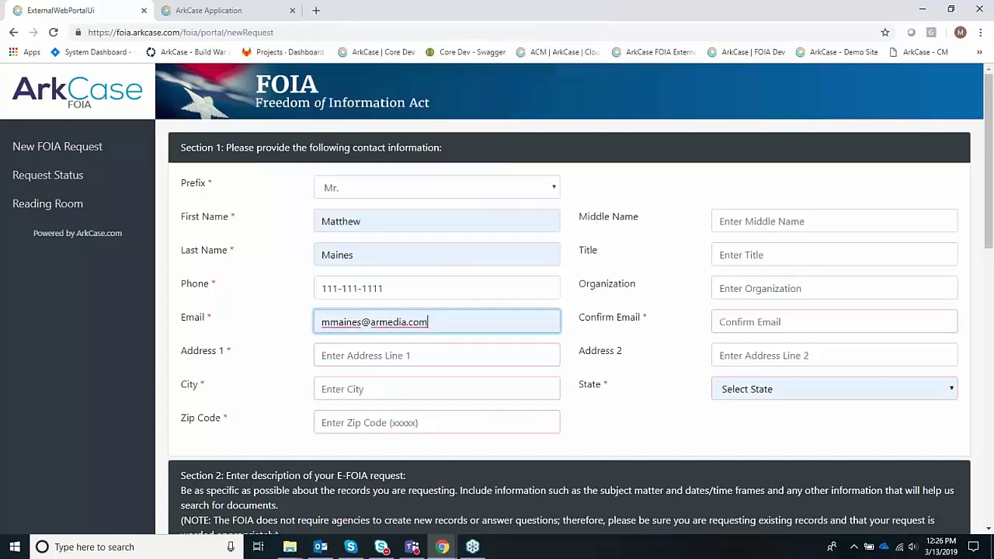
click(742, 321)
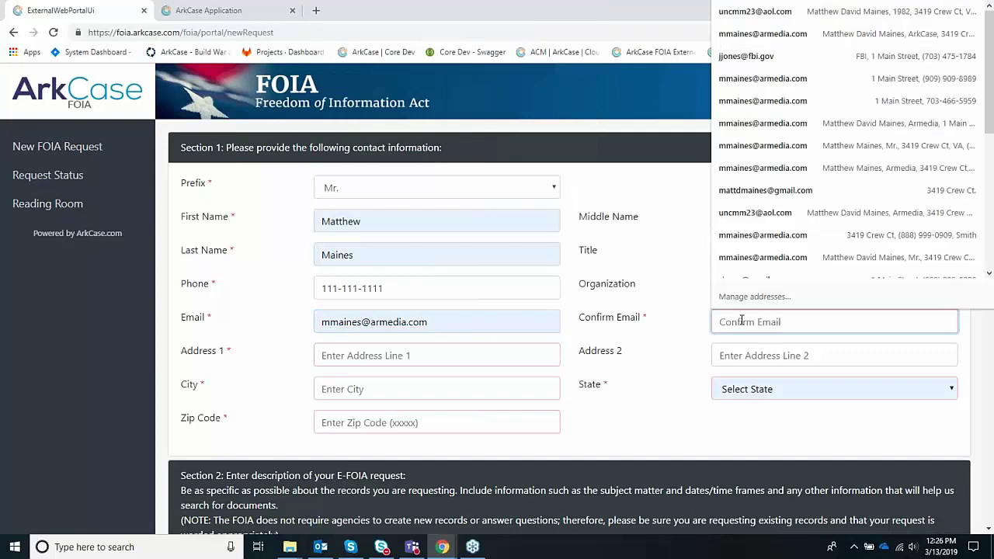
click(790, 101)
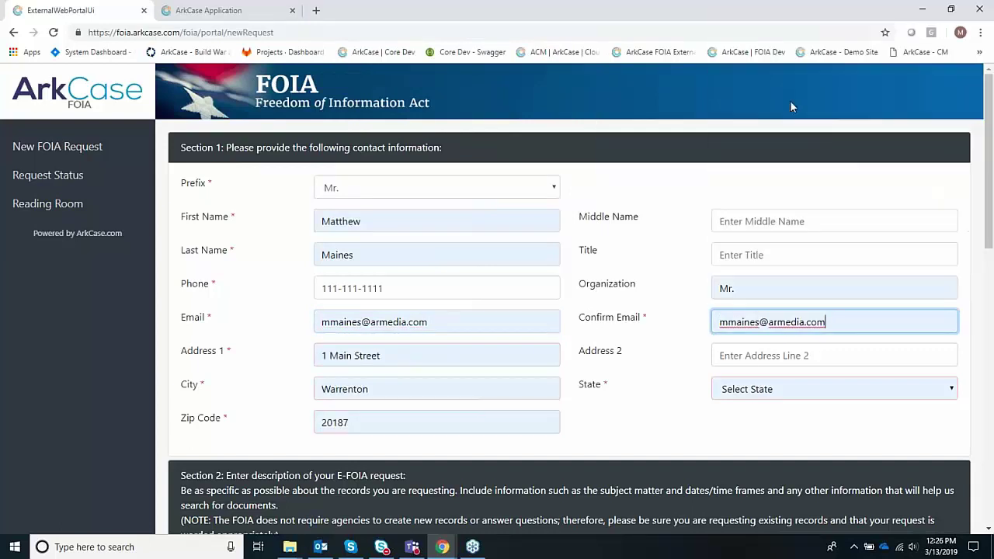
click(761, 392)
key(v)
click(742, 370)
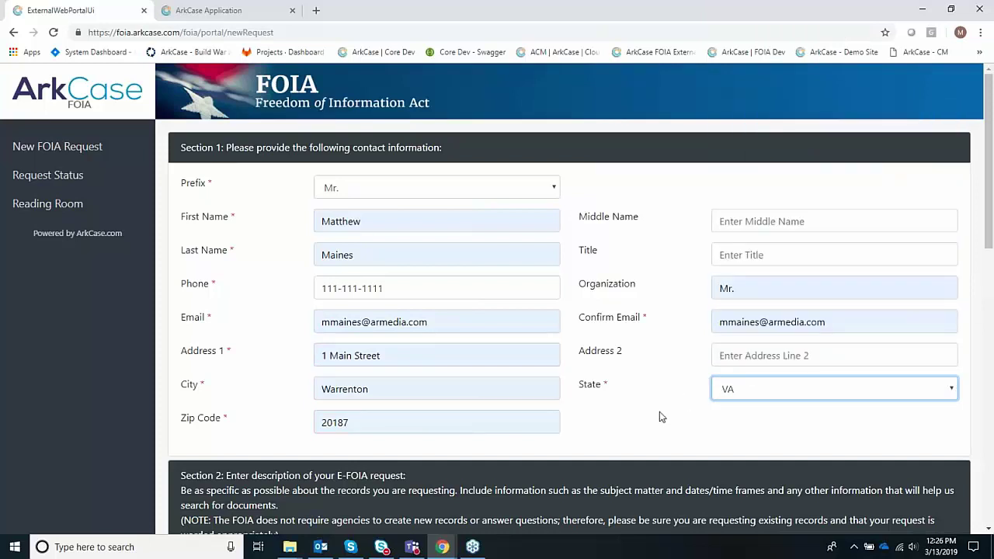
scroll(661, 417, down, 1)
scroll(659, 411, down, 2)
- Enter '2018 Budget Report' as the request description and scroll past attachments and Section 3
click(446, 399)
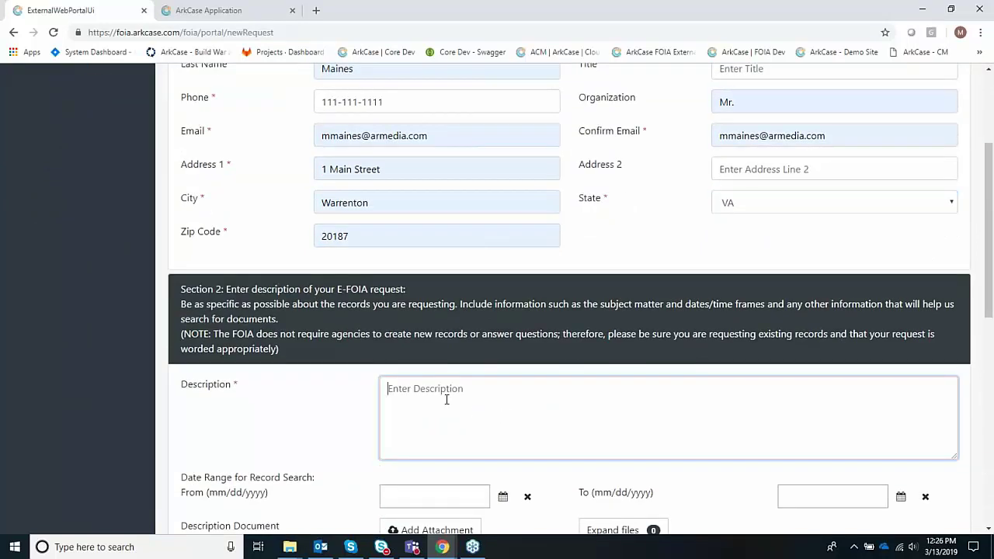
text(2018)
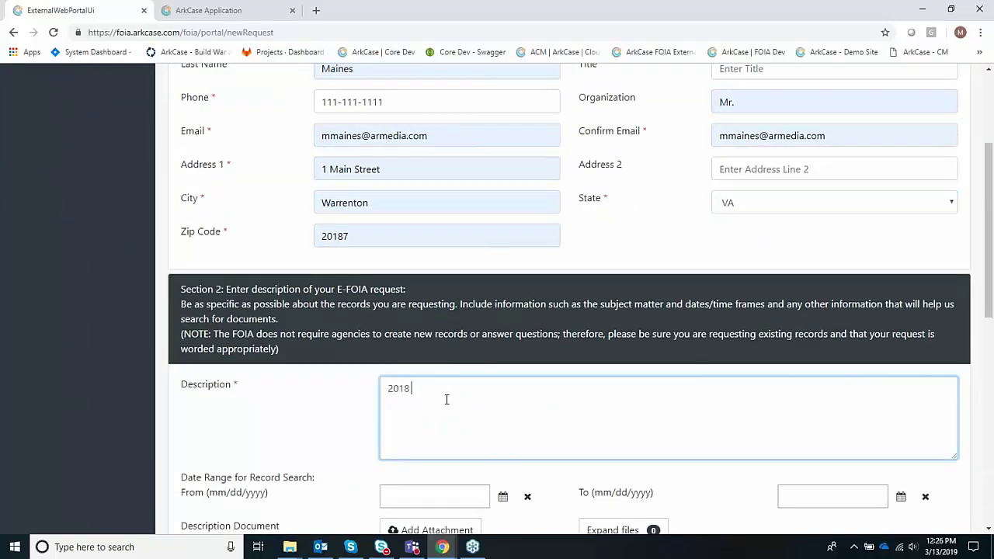
text( Budget Rep)
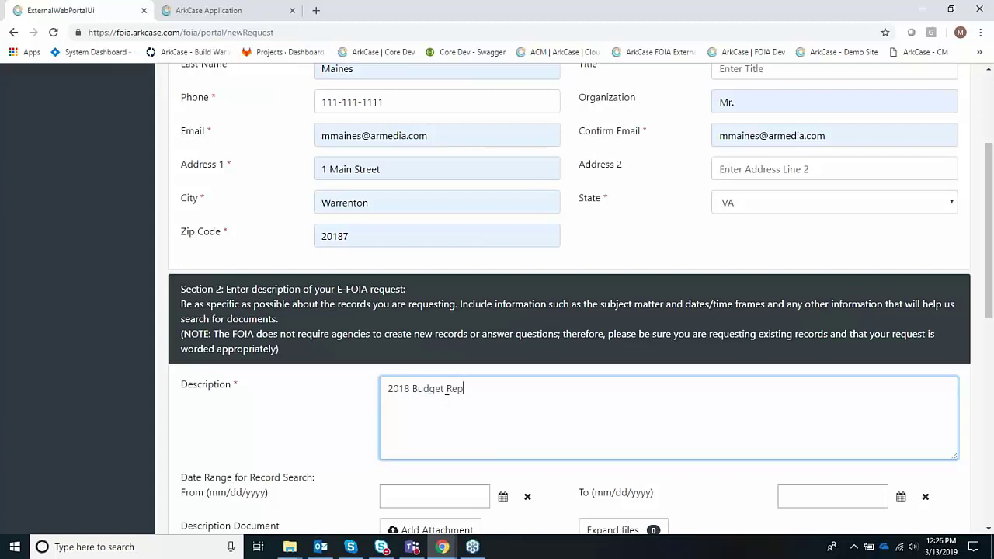
text(ort)
scroll(466, 411, down, 2)
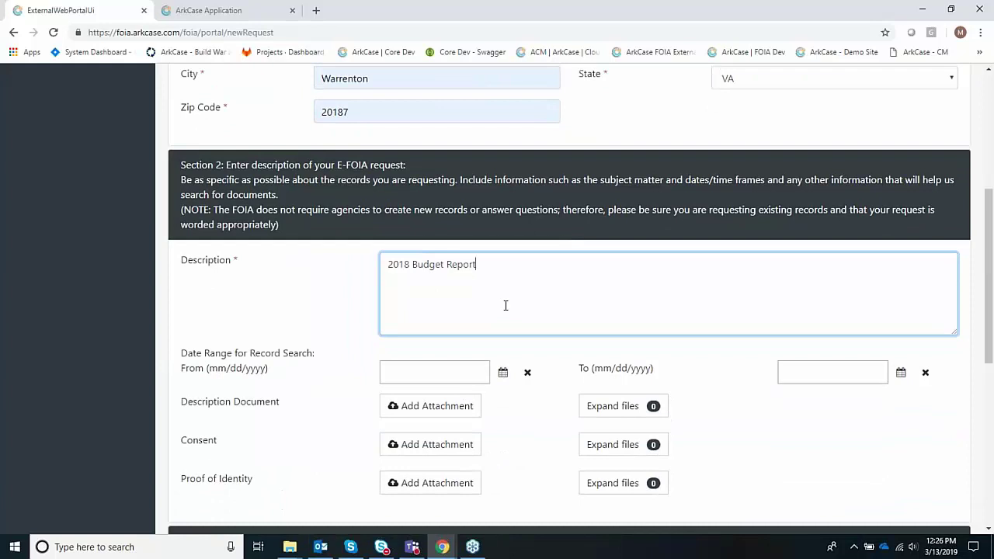
click(513, 413)
scroll(512, 414, down, 1)
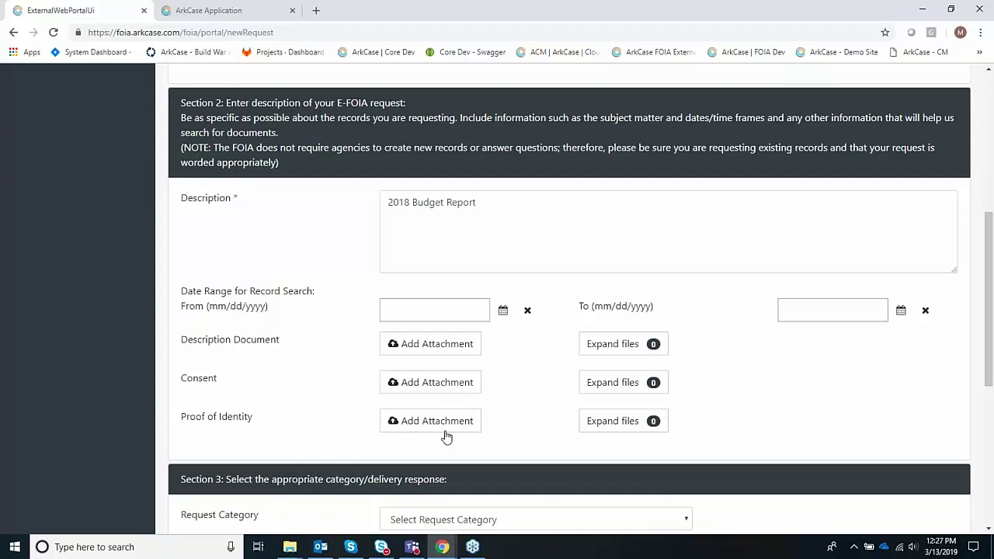
scroll(451, 433, down, 1)
scroll(449, 398, down, 2)
scroll(449, 397, down, 2)
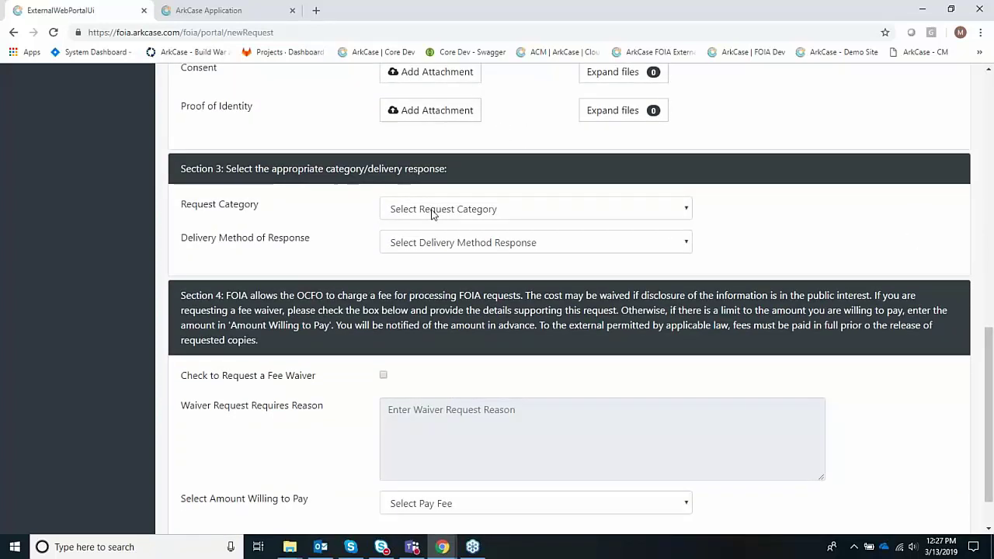
- Set the amount willing to pay to all fees up to $100.00, leaving delivery method unchanged
click(455, 244)
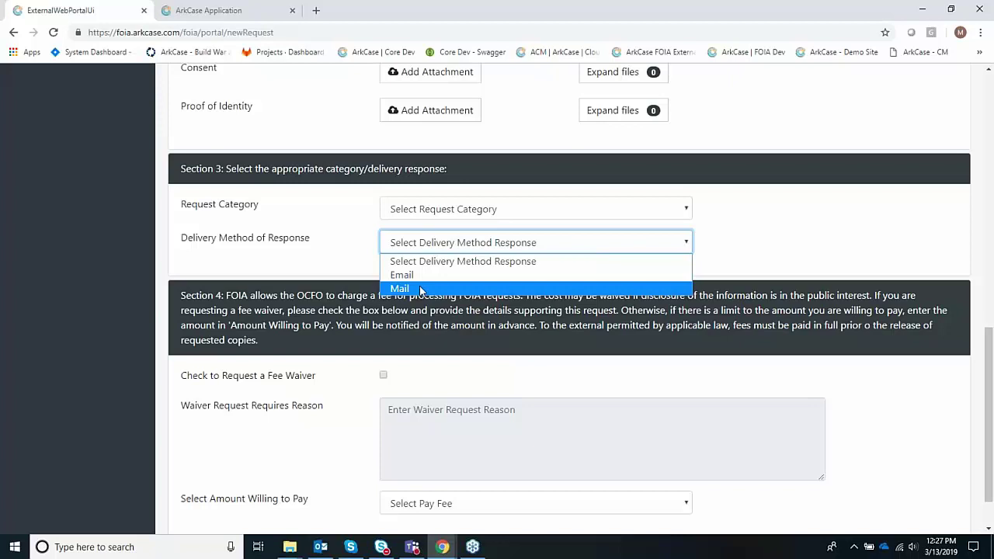
click(314, 275)
scroll(425, 359, down, 1)
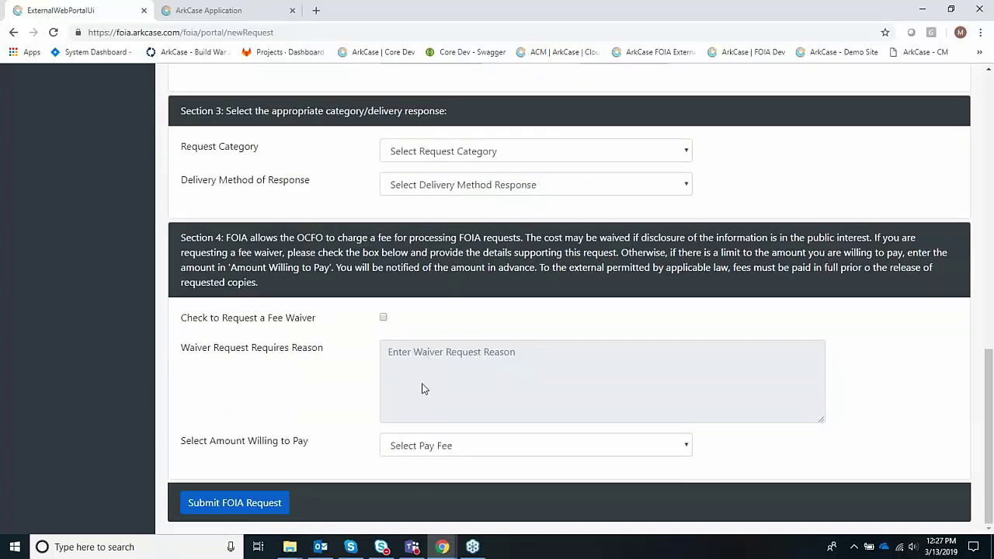
click(435, 449)
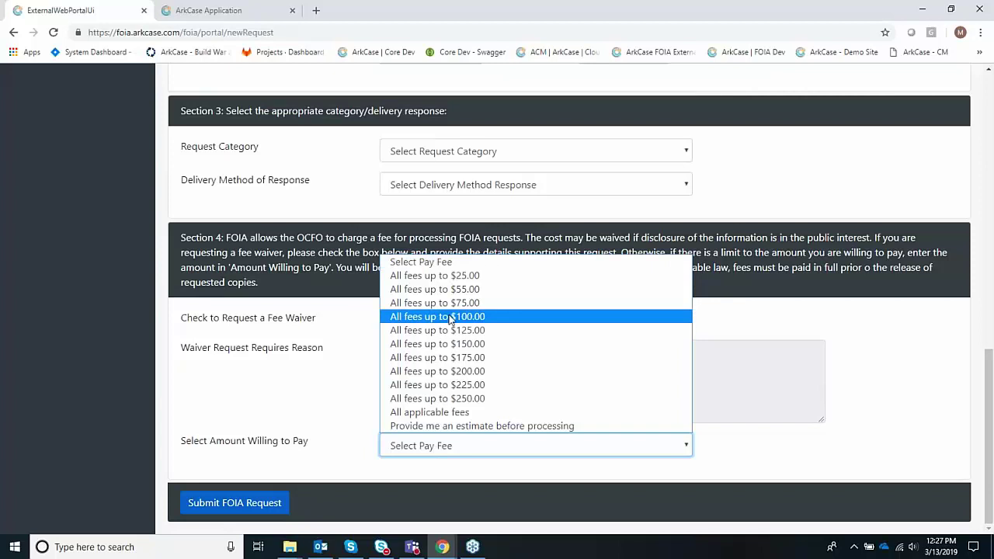
click(464, 317)
- Preview the 2018 Budget Report request, pass the not-a-robot check and submit it
click(245, 497)
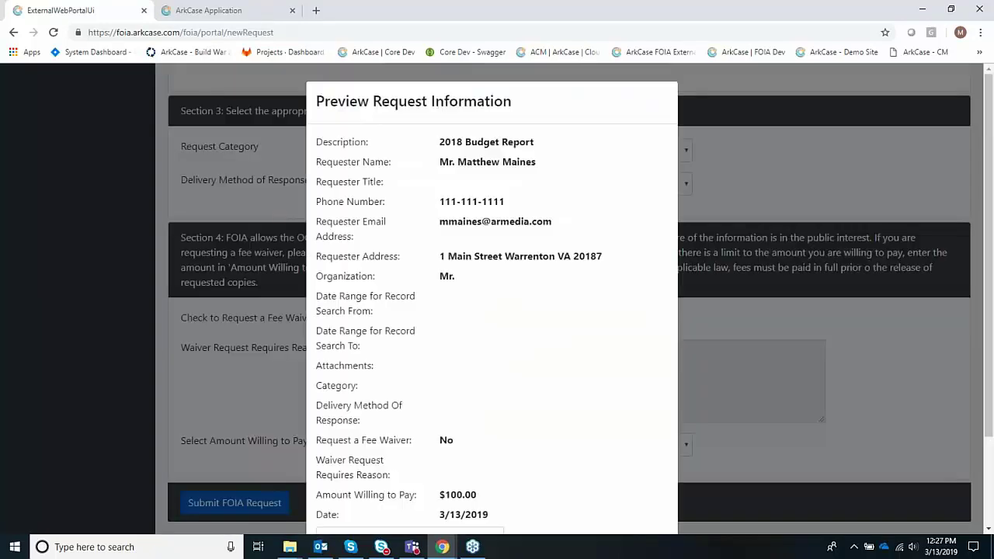
scroll(492, 311, down, 1)
scroll(491, 310, down, 1)
scroll(450, 358, up, 2)
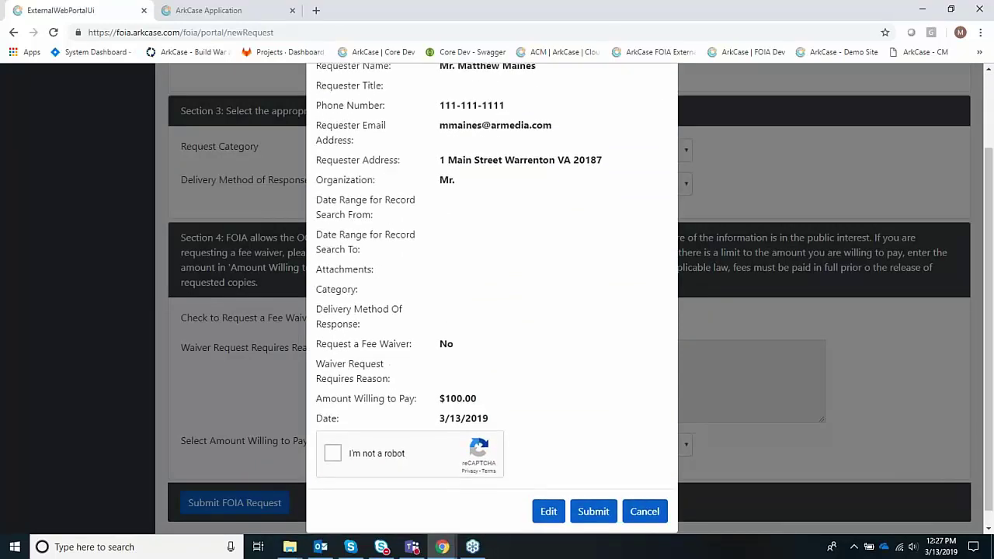
scroll(484, 365, down, 1)
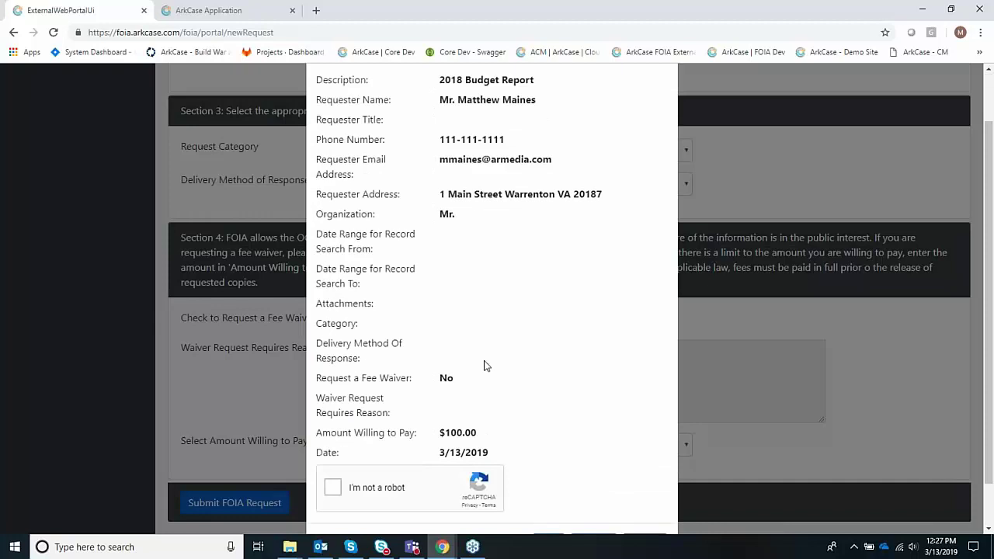
scroll(484, 366, down, 1)
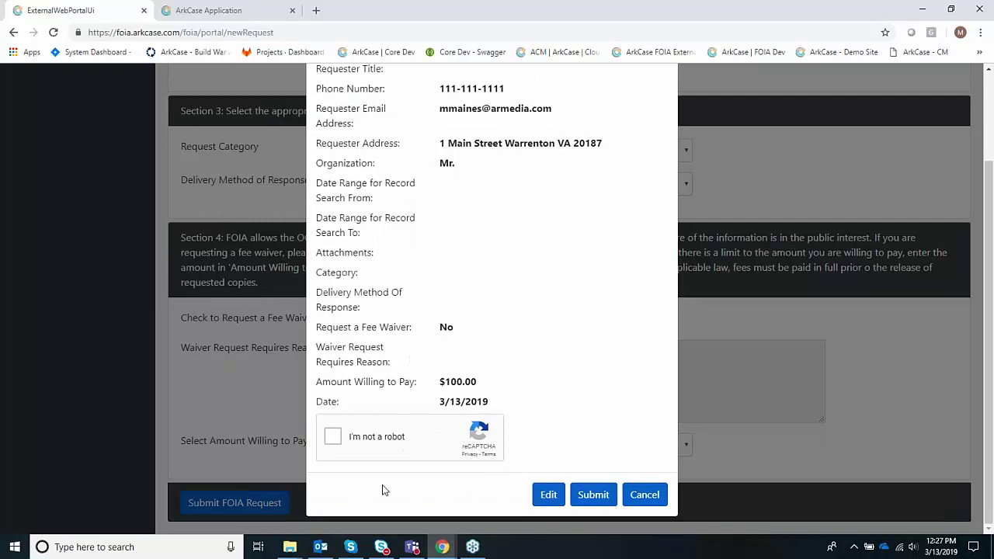
click(332, 437)
click(592, 495)
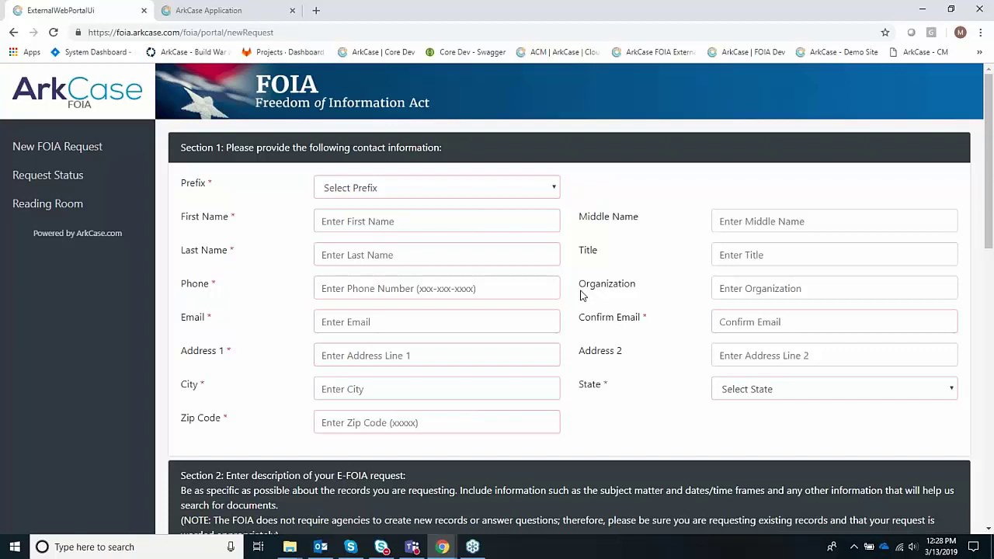
- Open the New Request 20190313_116 e-mail from Outlook in its own window
click(320, 547)
click(248, 196)
double_click(249, 196)
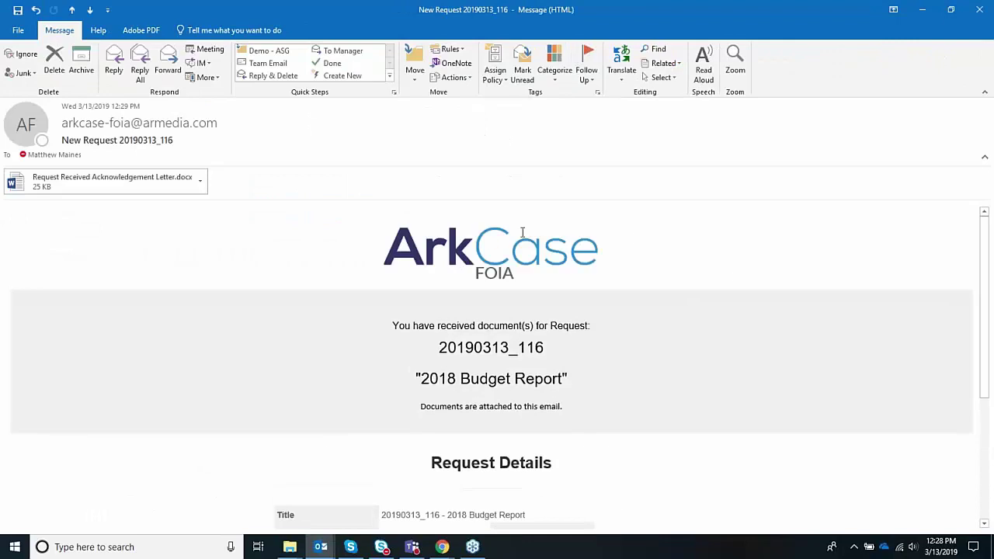
scroll(593, 273, down, 1)
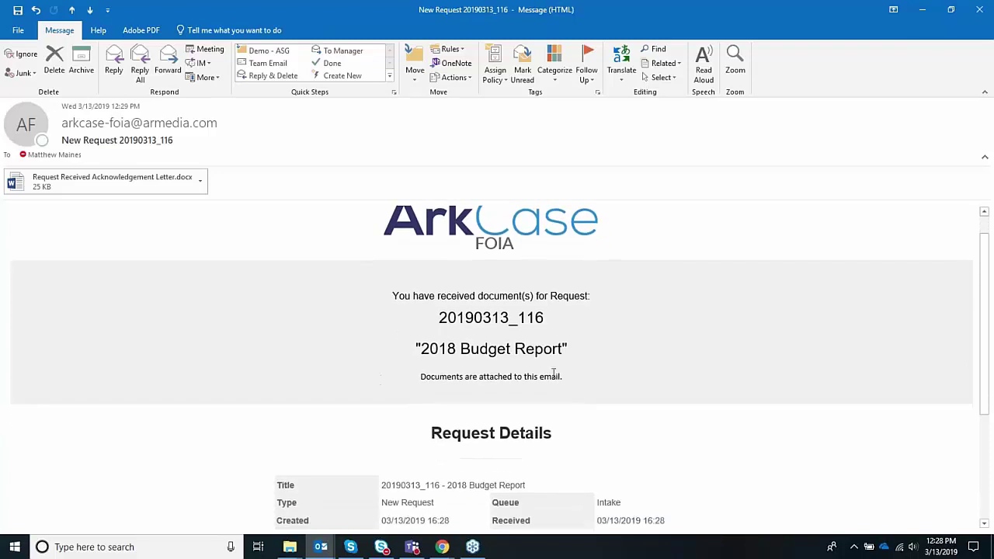
scroll(581, 354, down, 3)
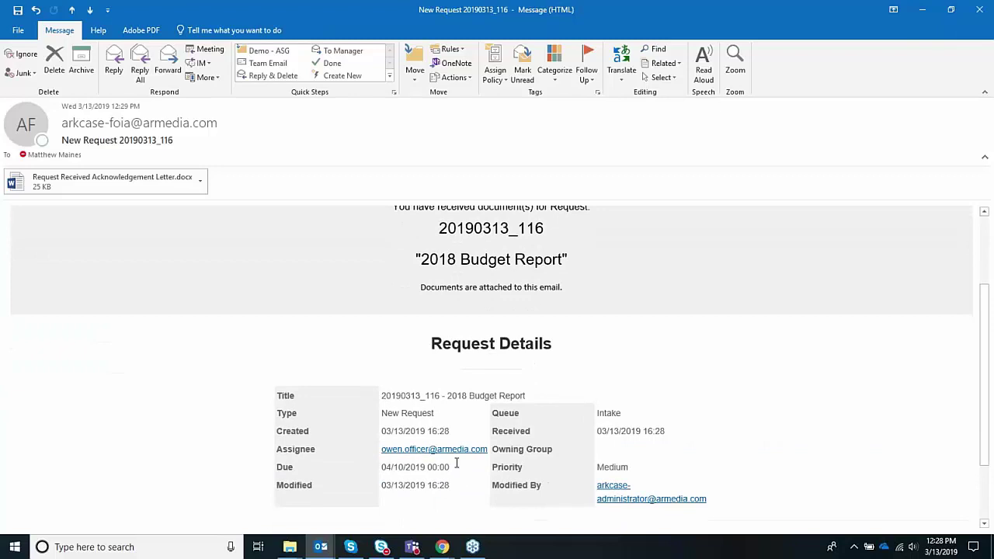
scroll(466, 404, up, 1)
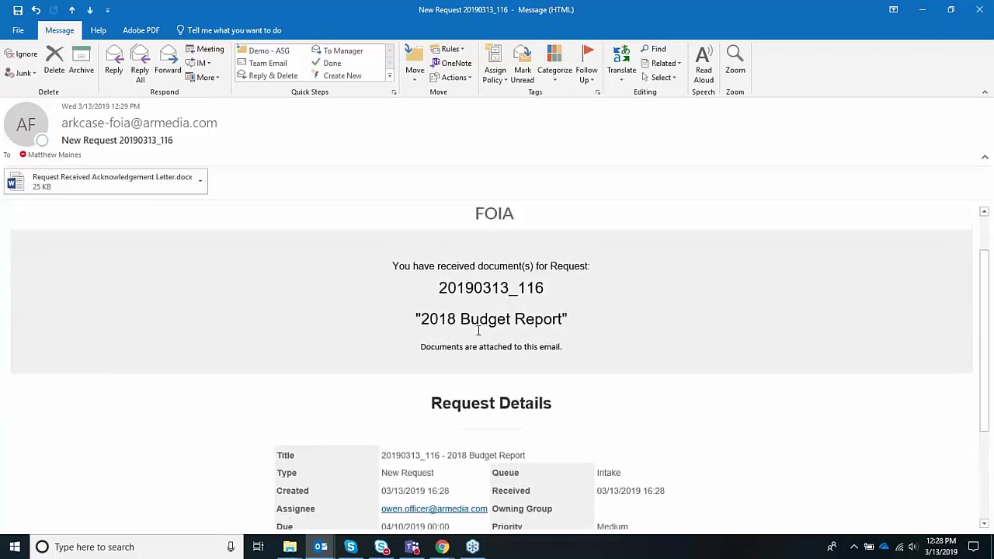
drag(441, 288, 551, 286)
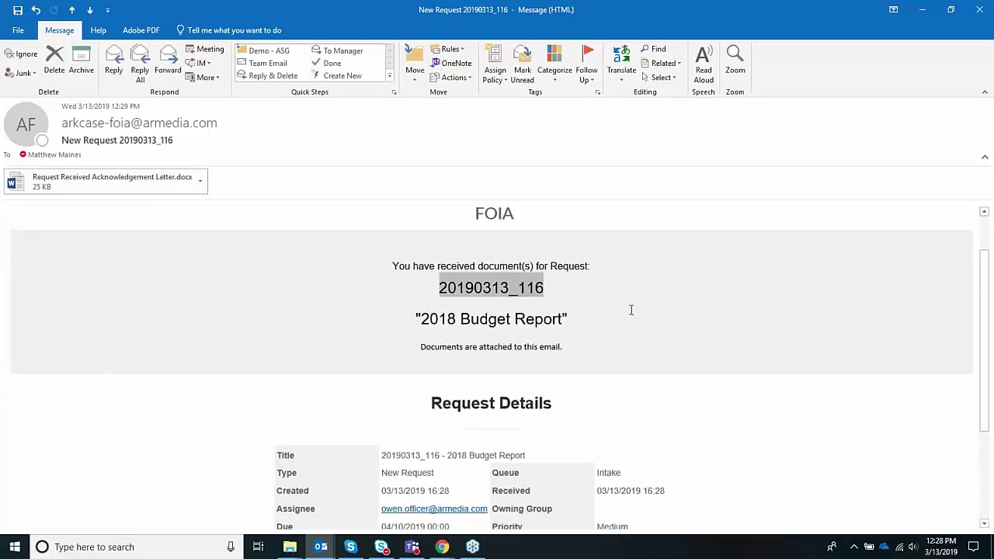
key(ctrl+c)
click(149, 180)
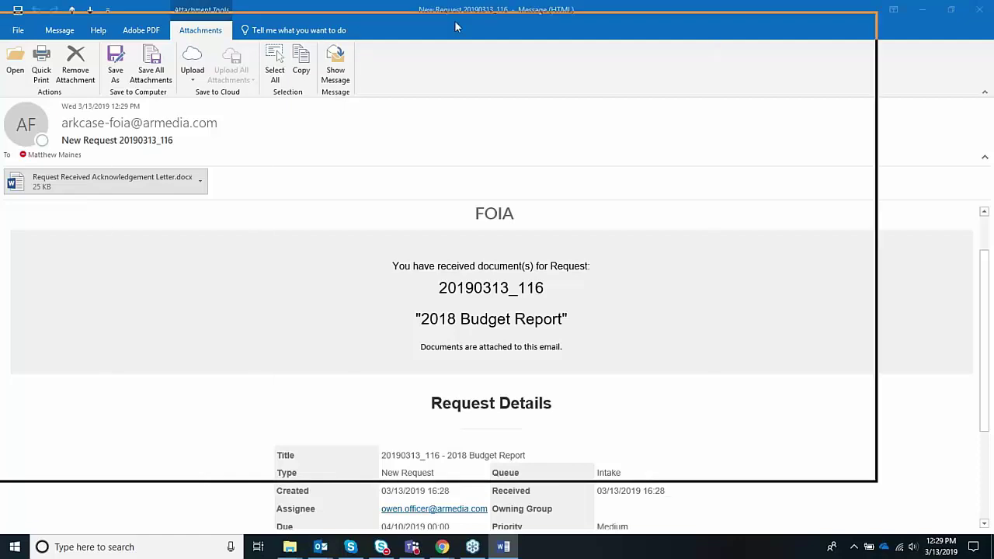
scroll(558, 255, down, 3)
scroll(562, 266, up, 2)
scroll(562, 266, up, 1)
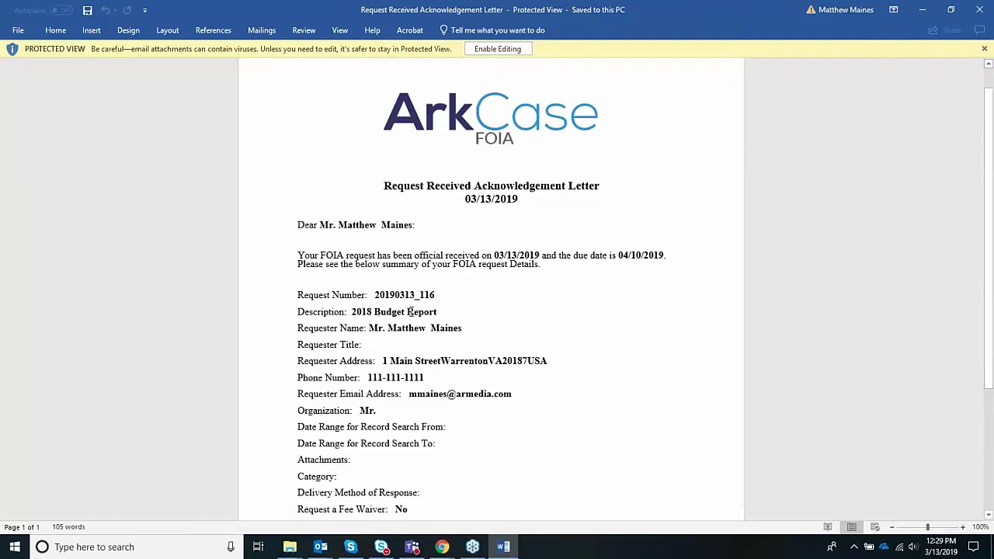
scroll(483, 473, down, 3)
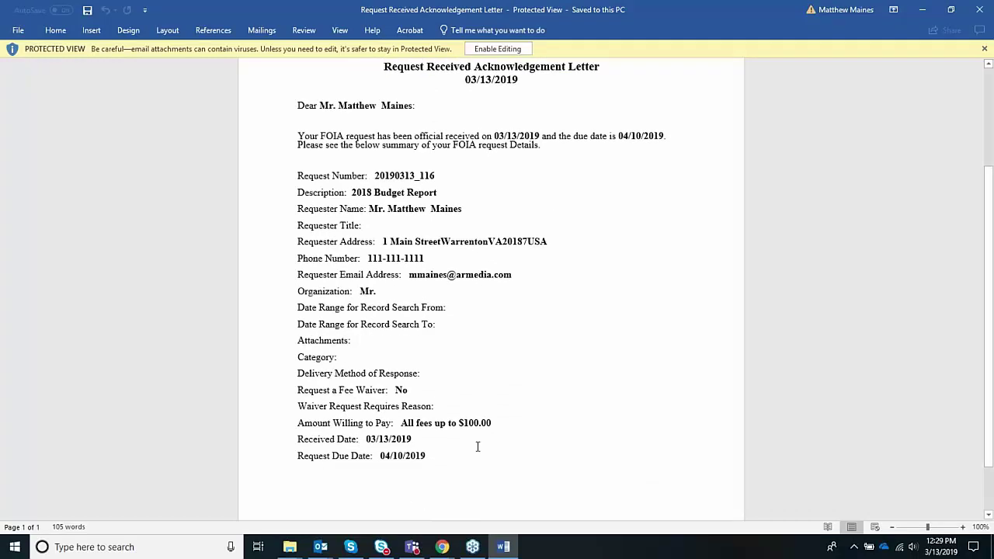
scroll(477, 447, up, 1)
scroll(478, 447, up, 3)
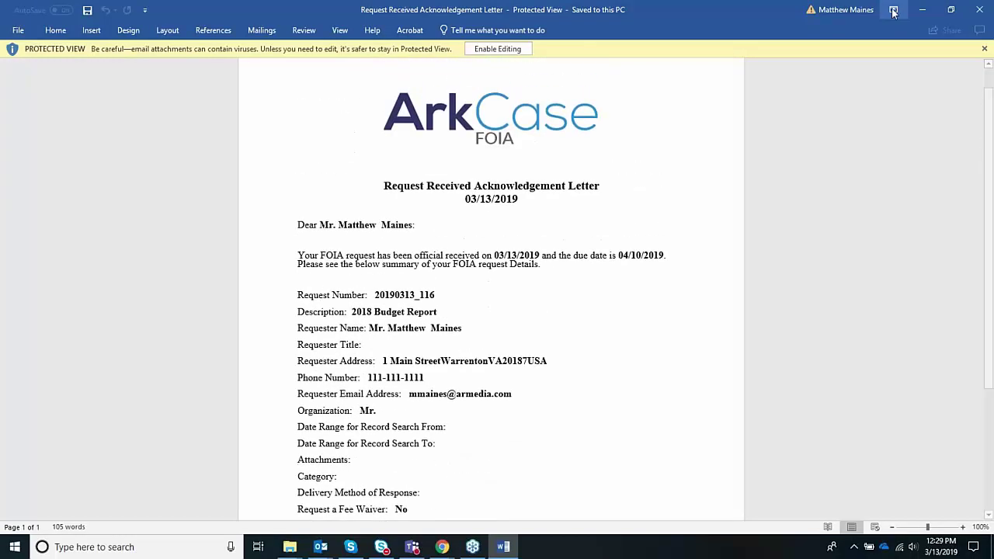
click(980, 10)
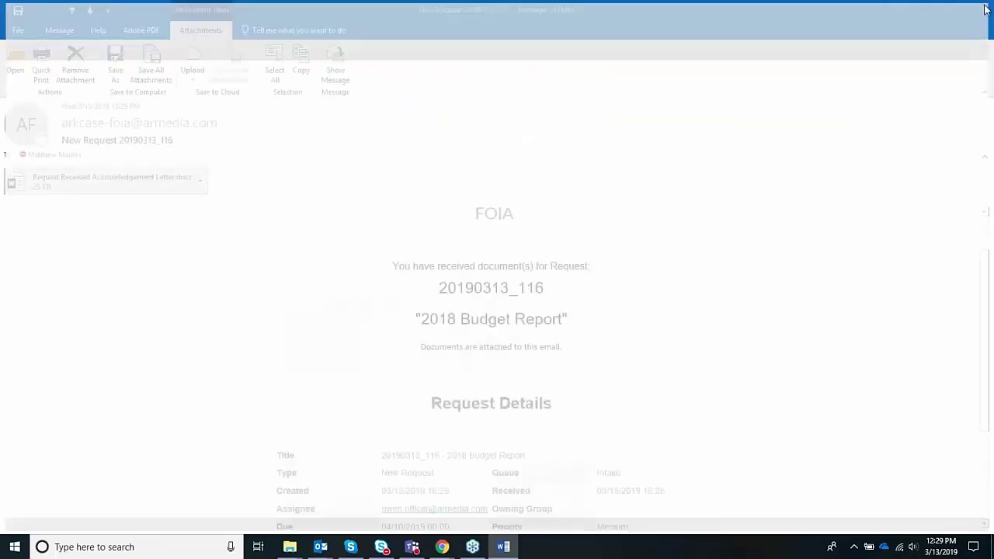
- Close the e-mail and go to the public portal's Request Status lookup
click(980, 10)
mouse_move(442, 546)
click(575, 496)
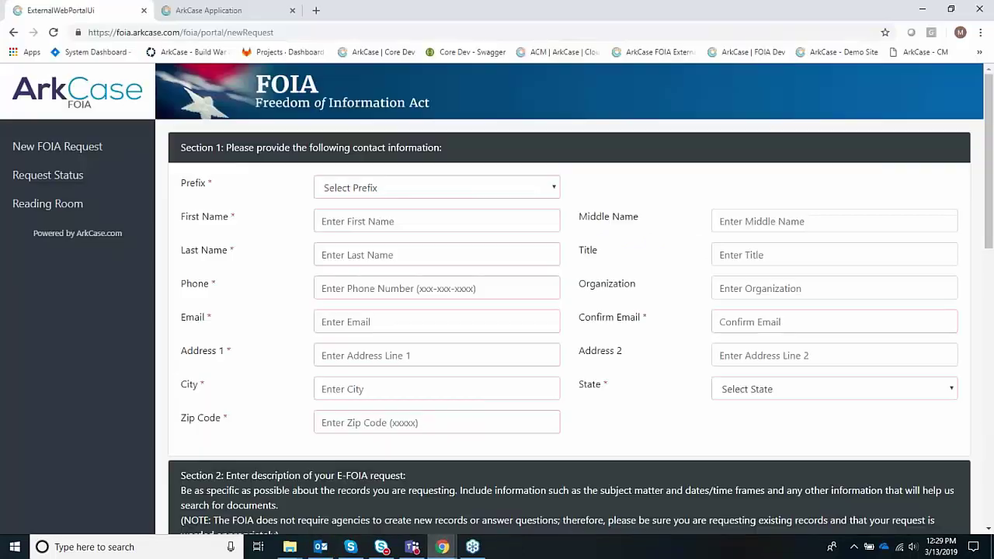
click(65, 184)
click(453, 255)
key(ctrl+v)
click(436, 290)
text(Maines)
key(Tab)
key(Return)
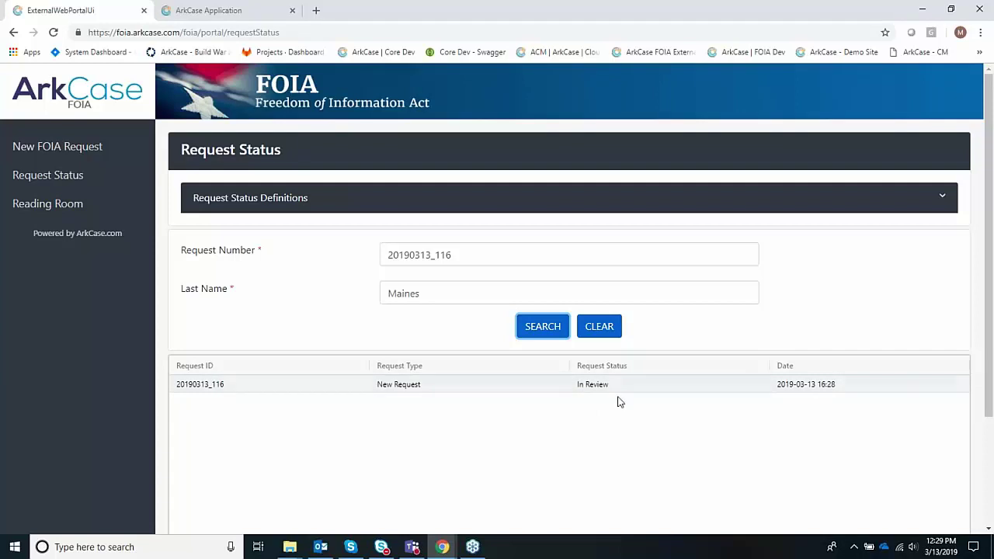
- Log out of the ArkCase staff app and sign back in with the officer account
click(233, 10)
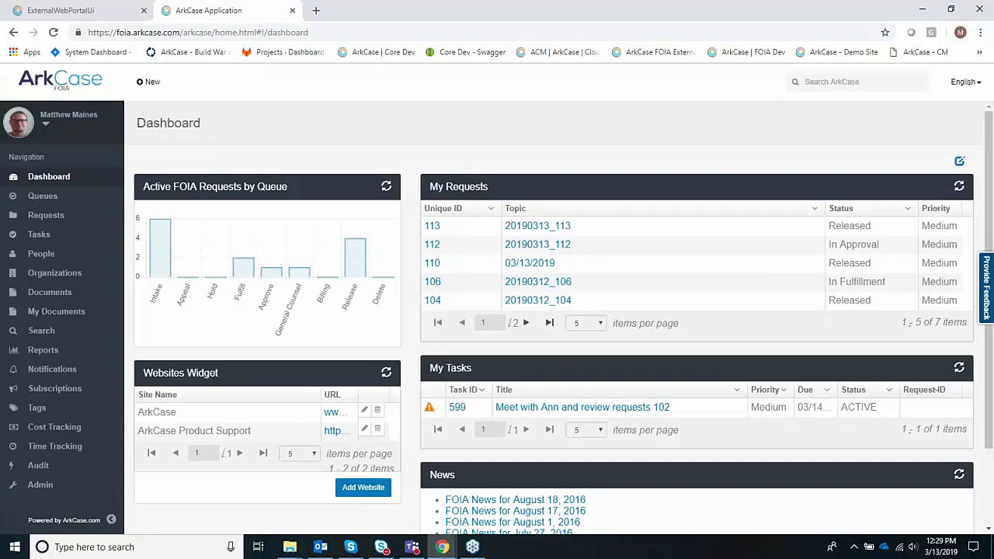
click(48, 129)
click(34, 173)
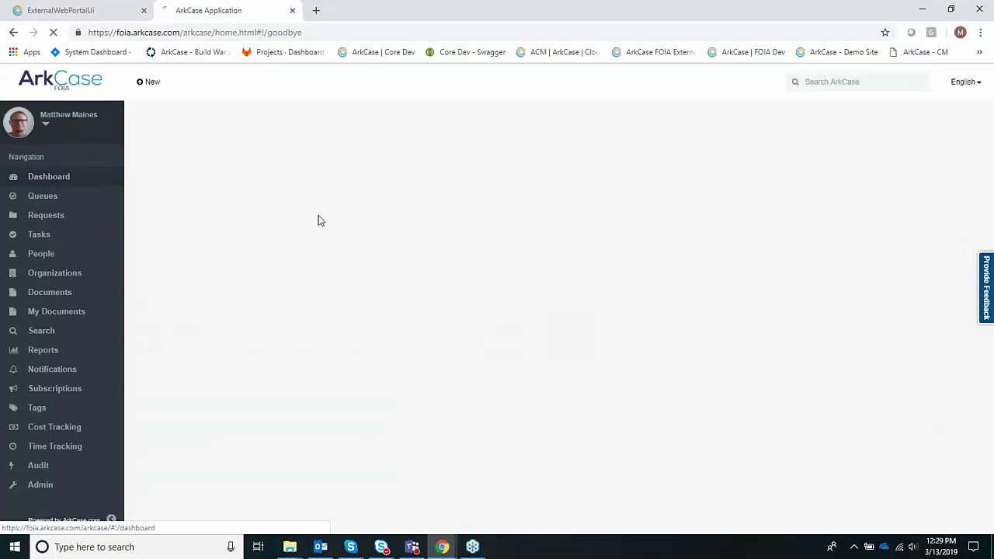
drag(473, 220, 406, 221)
text(owen.off)
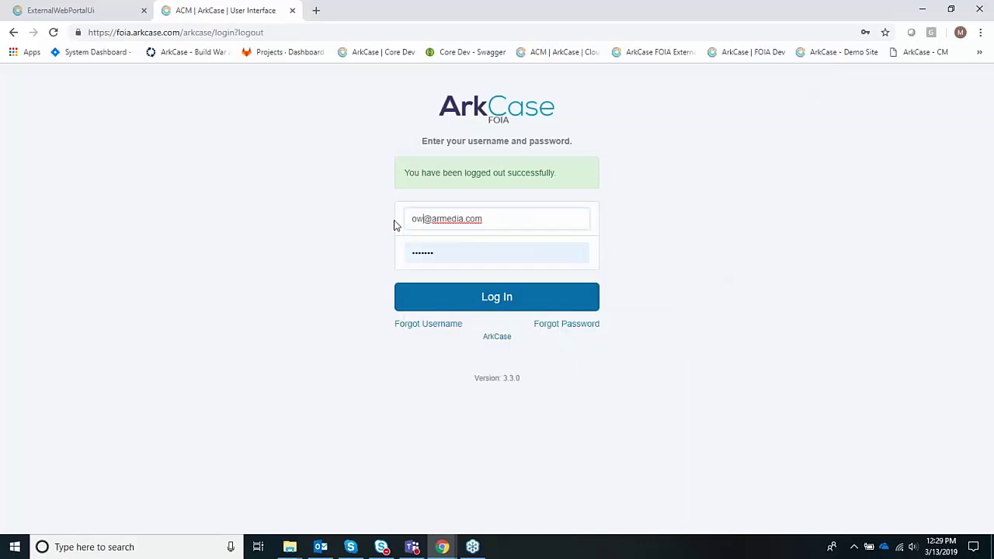
text(icer)
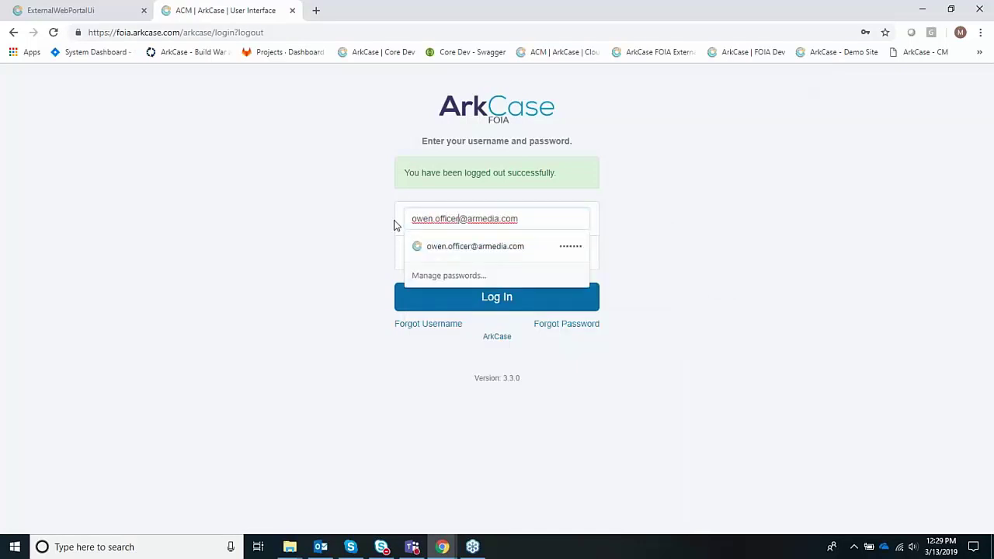
key(Return)
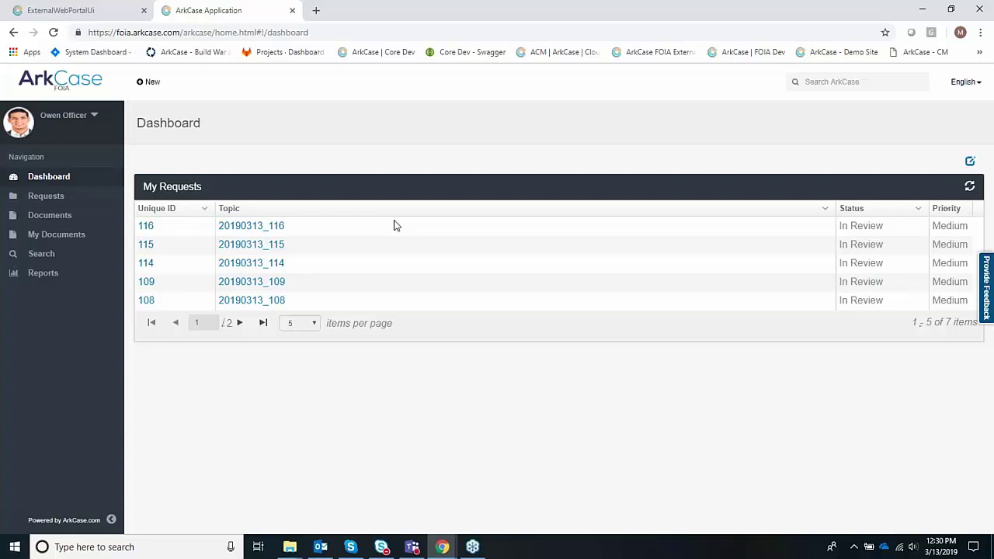
- Open request 20190313_116, expand its sections and show the People list with the Requester
click(279, 228)
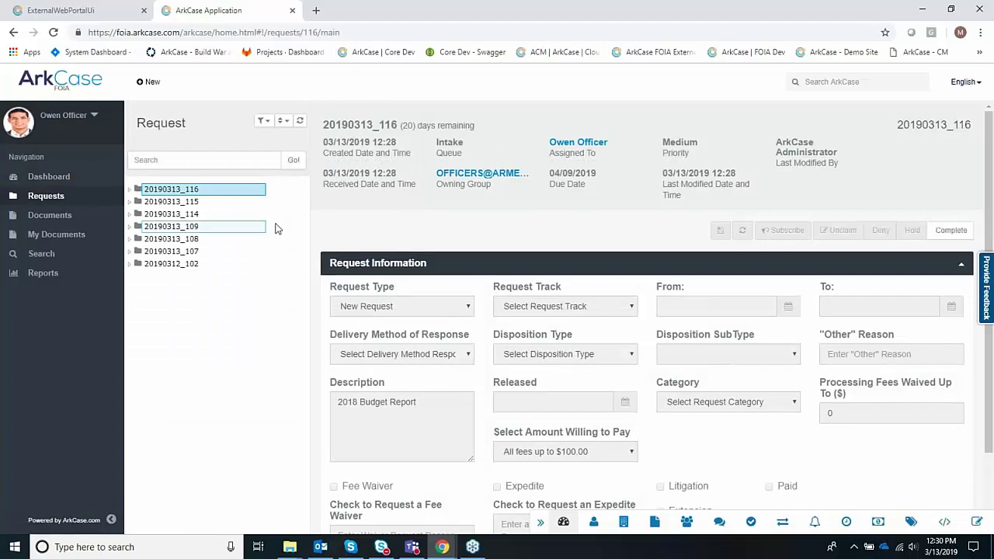
click(130, 190)
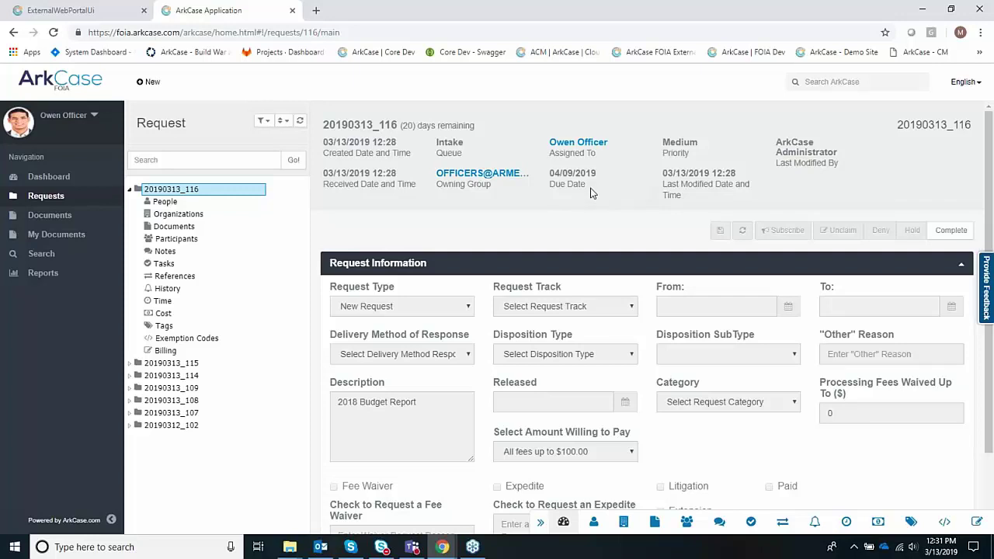
scroll(589, 219, down, 3)
scroll(588, 223, down, 1)
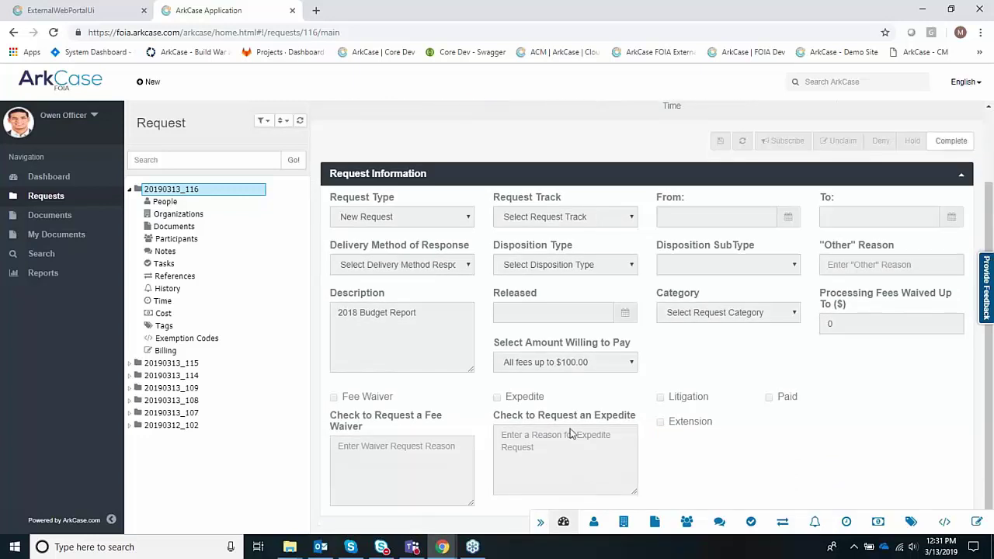
click(594, 521)
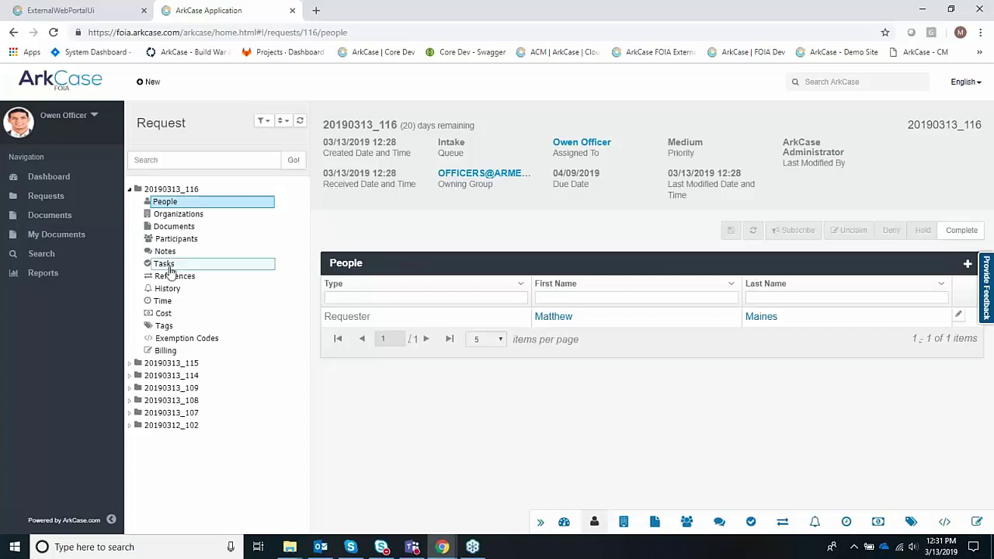
- Show the request's Documents and expand the root and 01 Request folders
click(174, 226)
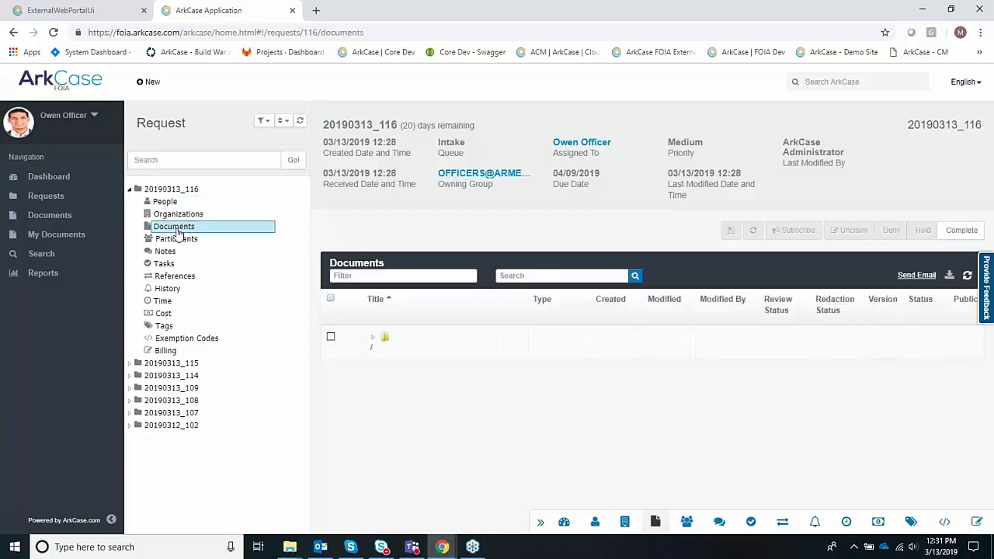
click(374, 343)
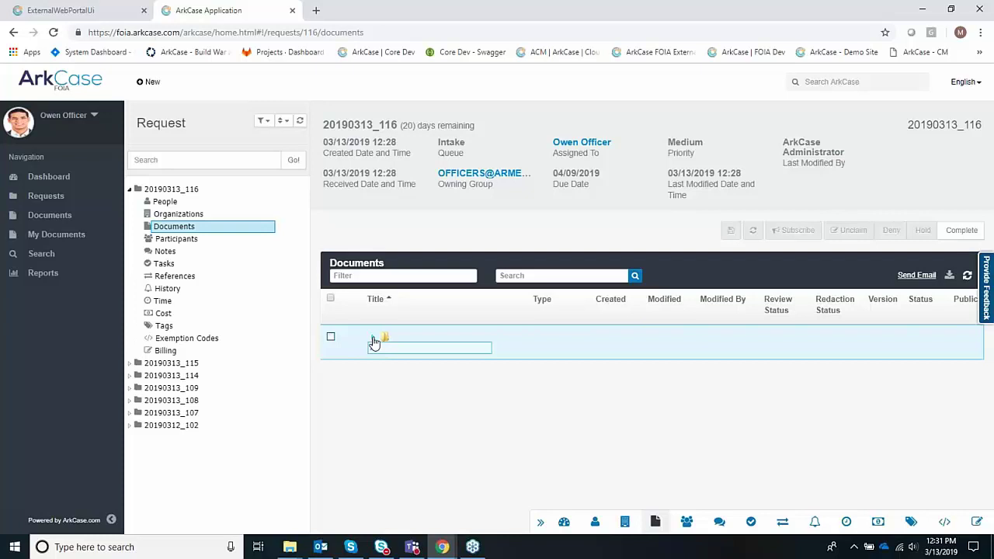
click(372, 341)
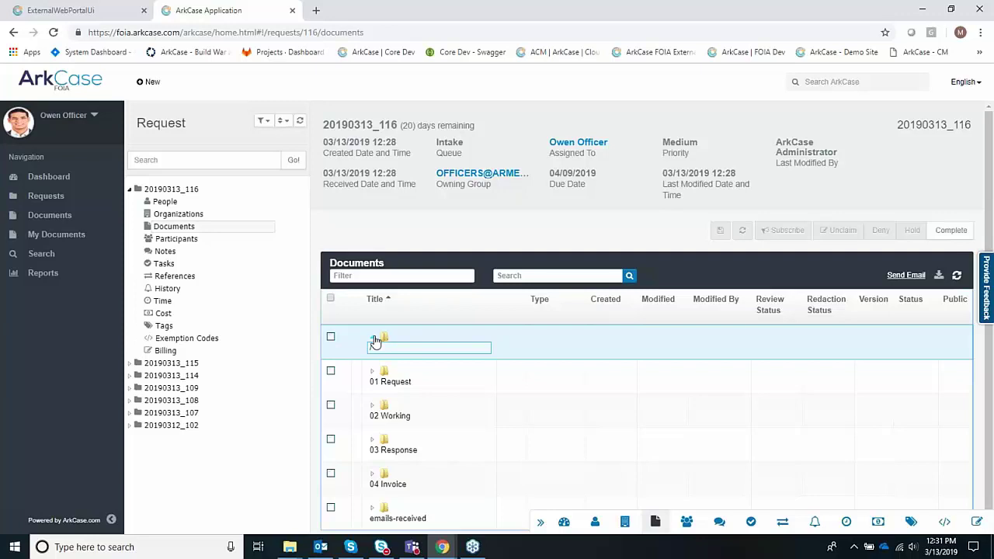
scroll(375, 341, down, 1)
click(372, 356)
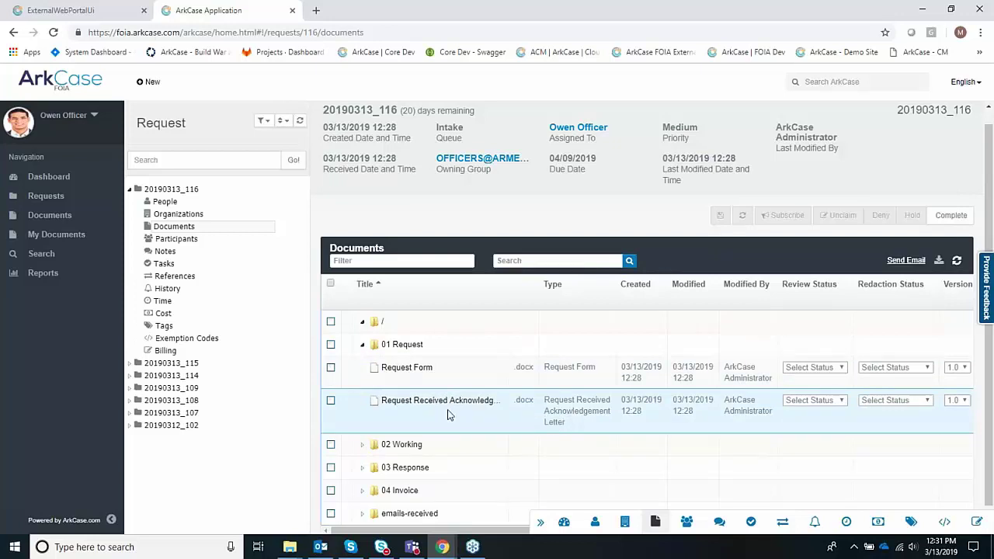
click(405, 370)
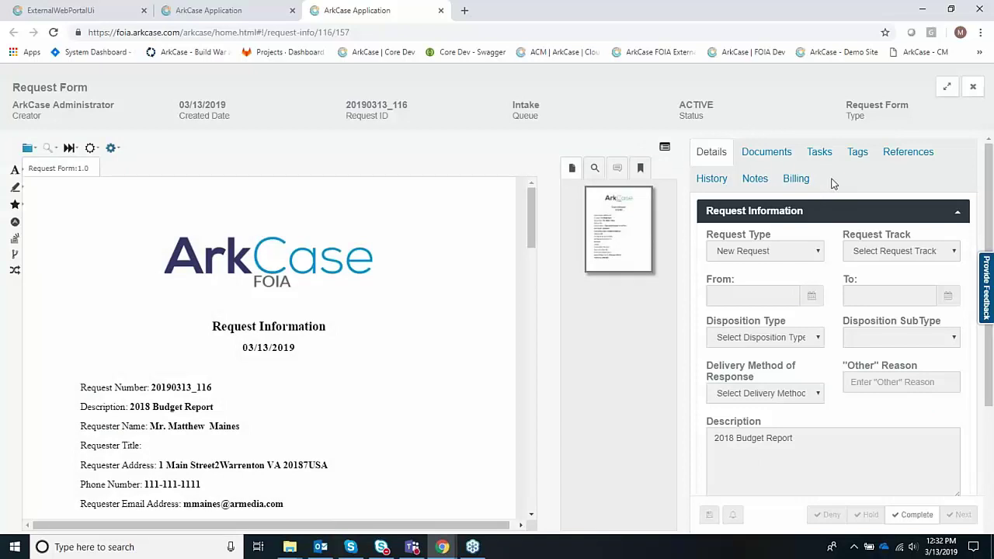
scroll(850, 284, down, 3)
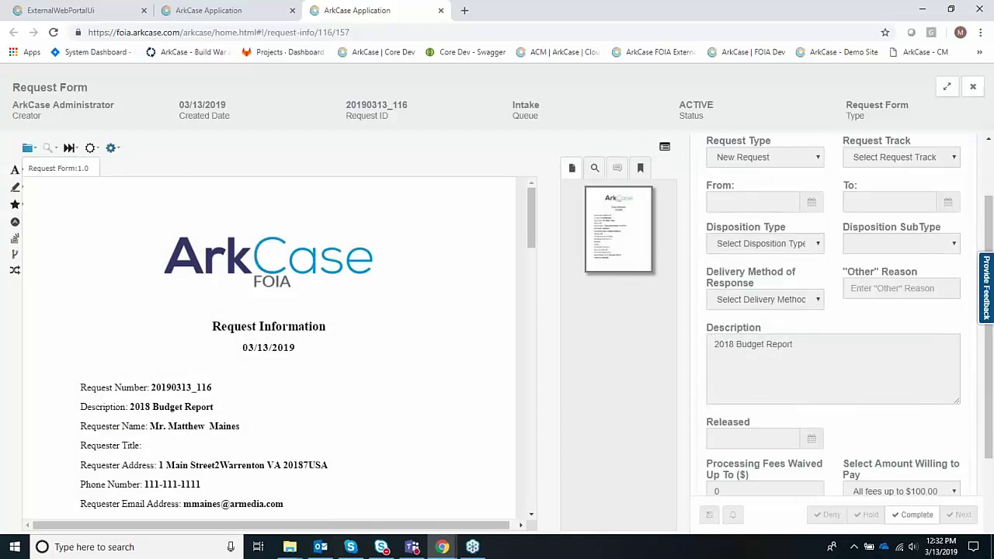
scroll(855, 304, down, 1)
scroll(855, 304, up, 5)
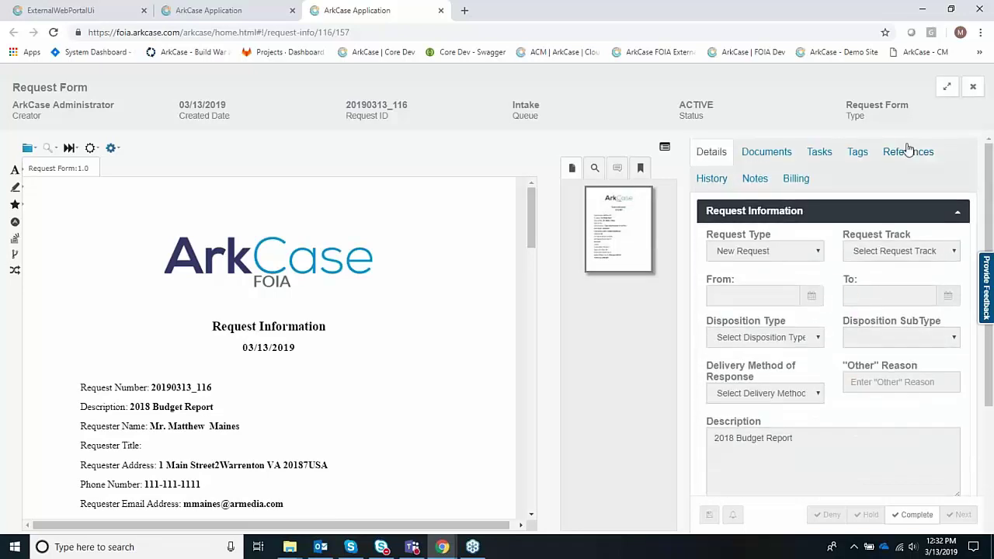
click(946, 87)
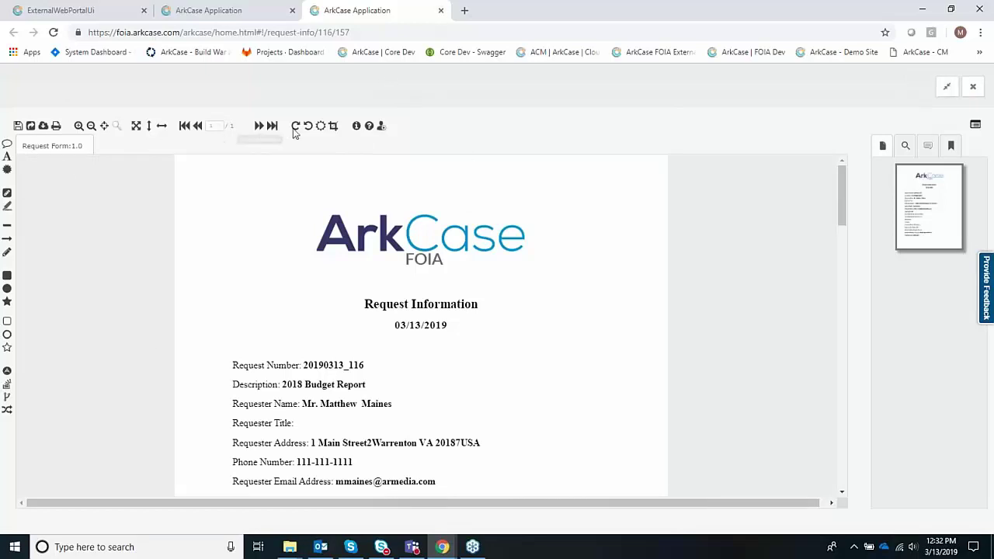
click(441, 12)
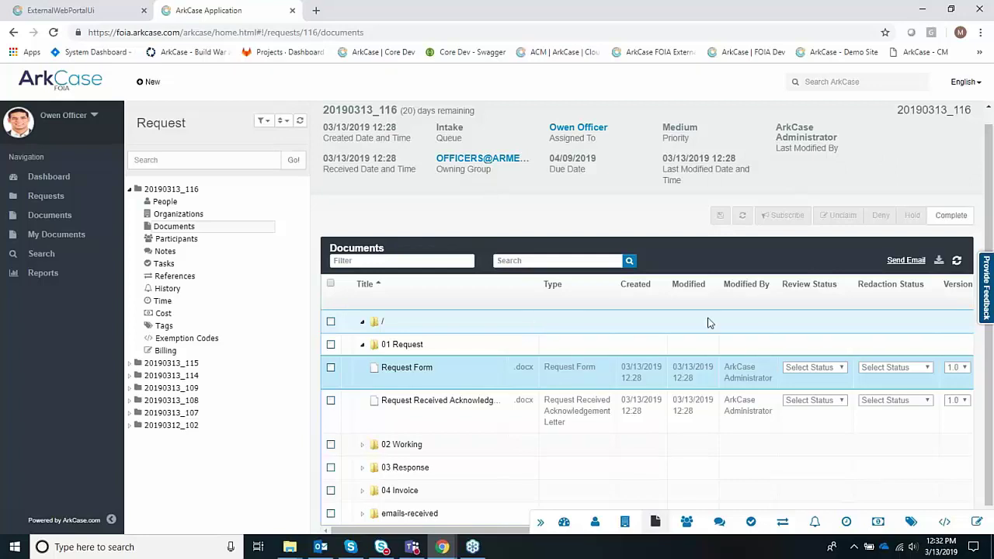
- Assign request 20190313_116 to the found user with the administrators owning group, then mark it complete
click(907, 260)
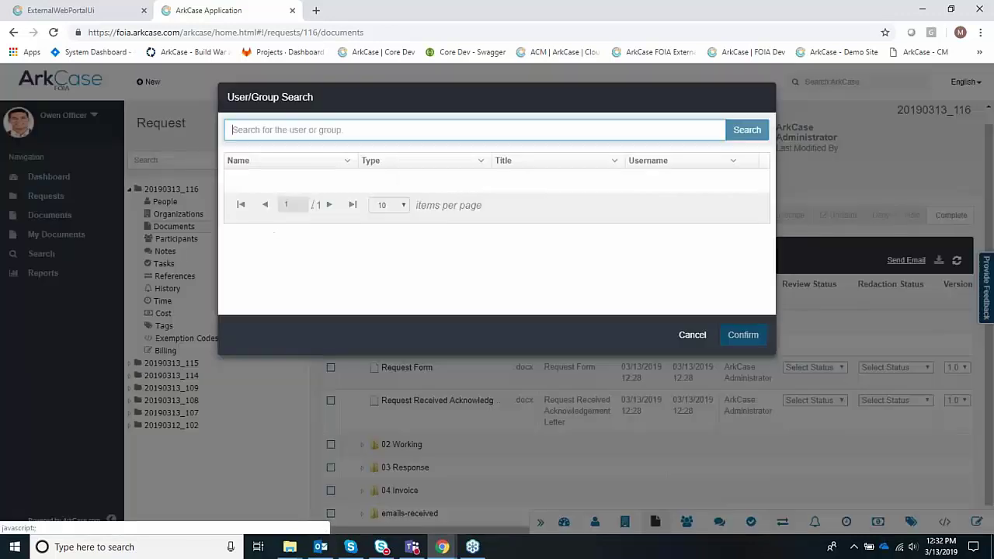
text(matt)
click(318, 180)
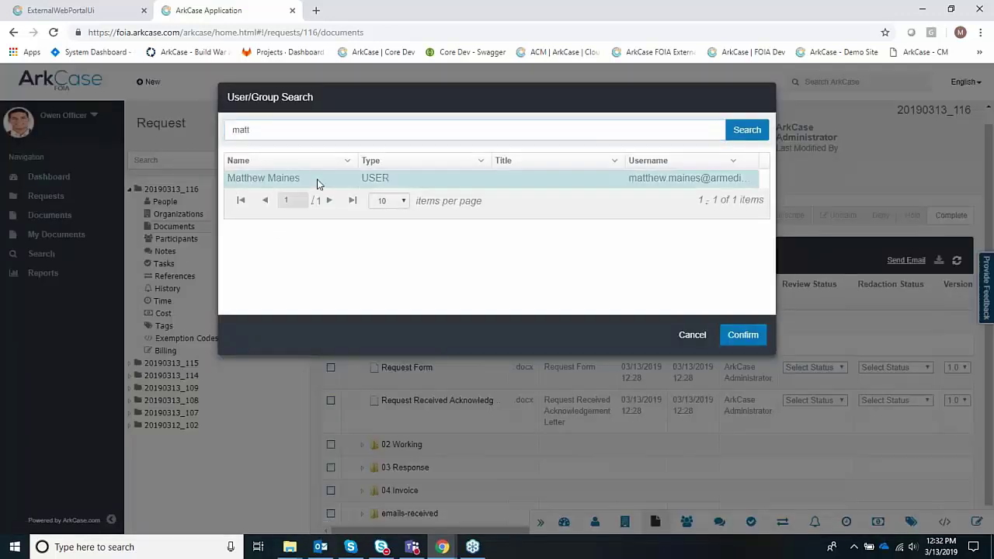
click(315, 296)
click(743, 395)
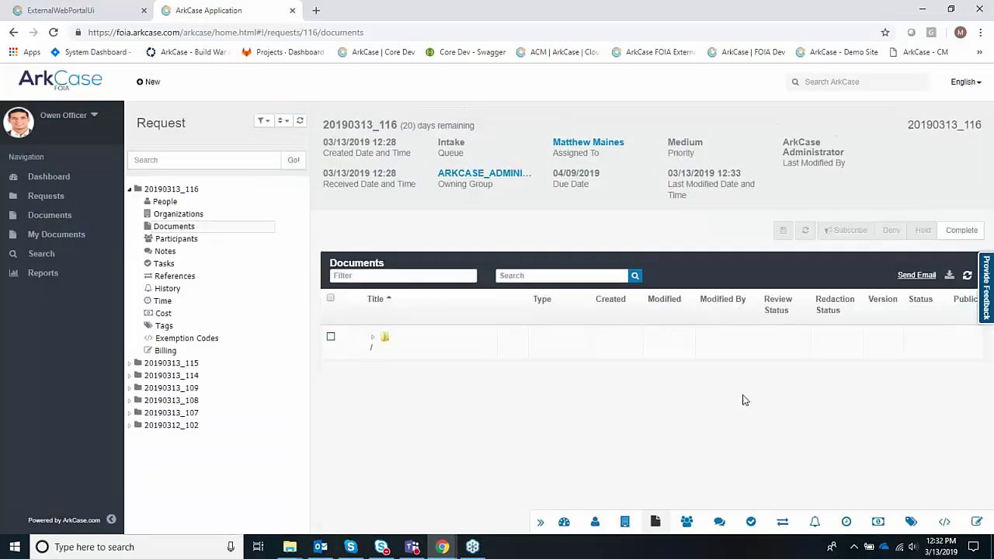
click(960, 226)
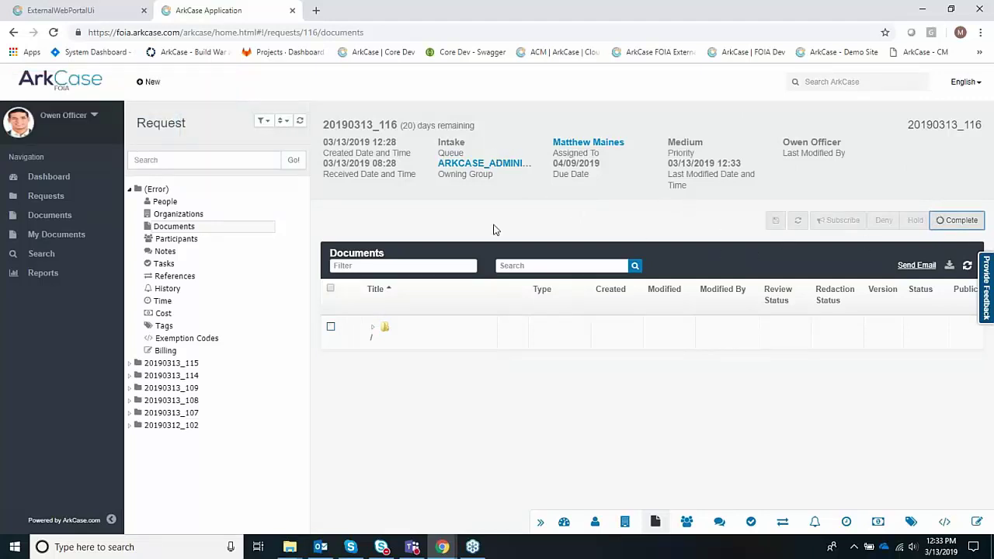
- Log out of the officer account and sign in as the newly assigned user
click(93, 117)
click(48, 179)
drag(460, 219, 347, 225)
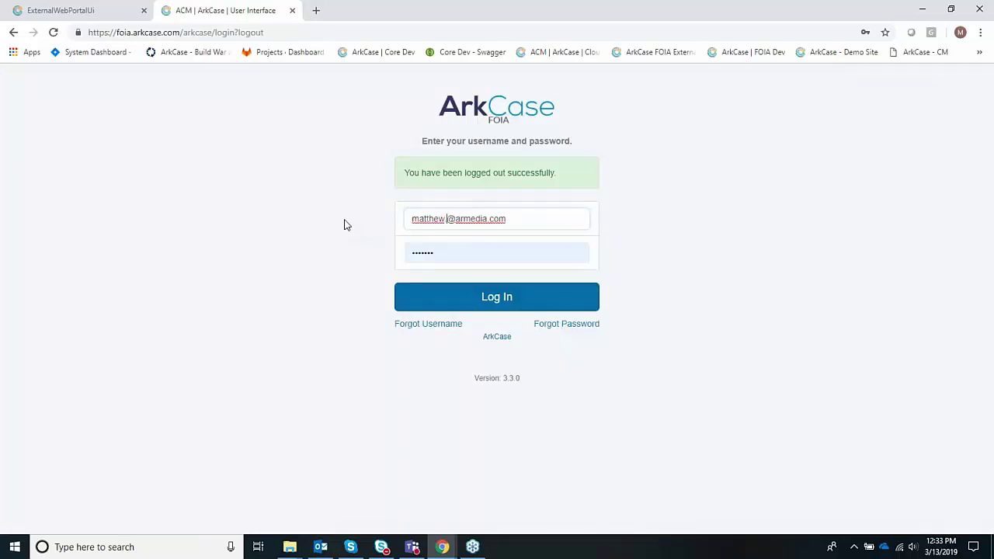
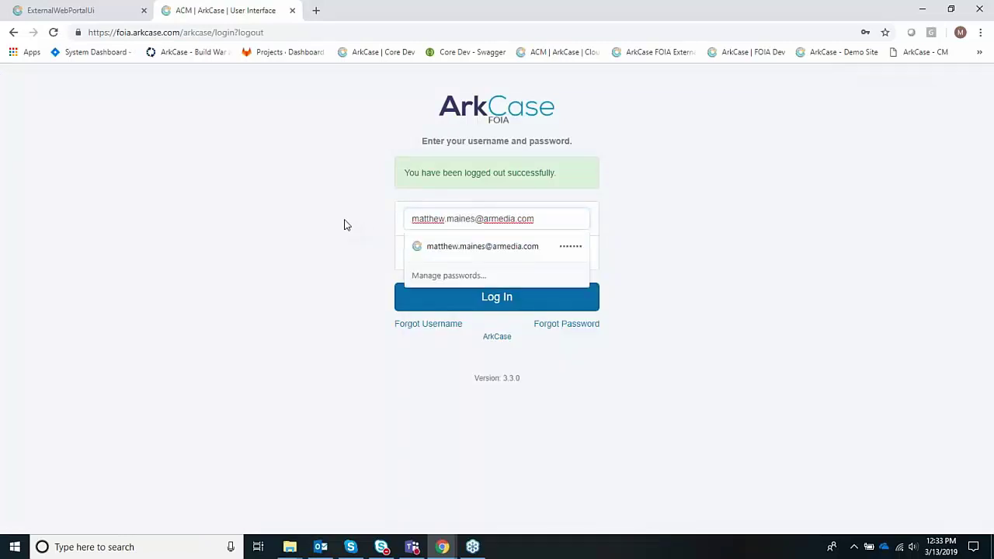
key(Return)
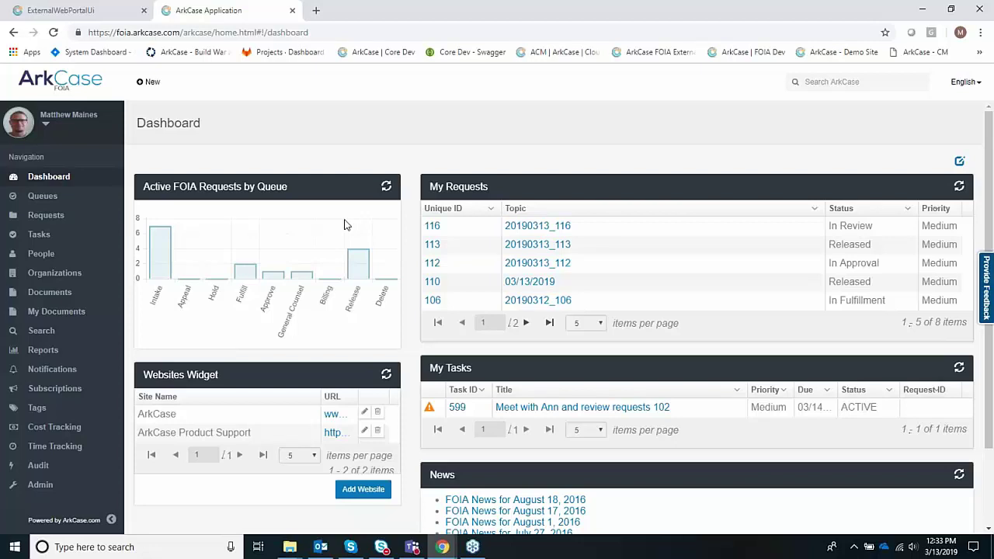
- Open request 20190313_116 from the Dashboard, then switch to the Outlook inbox
click(556, 230)
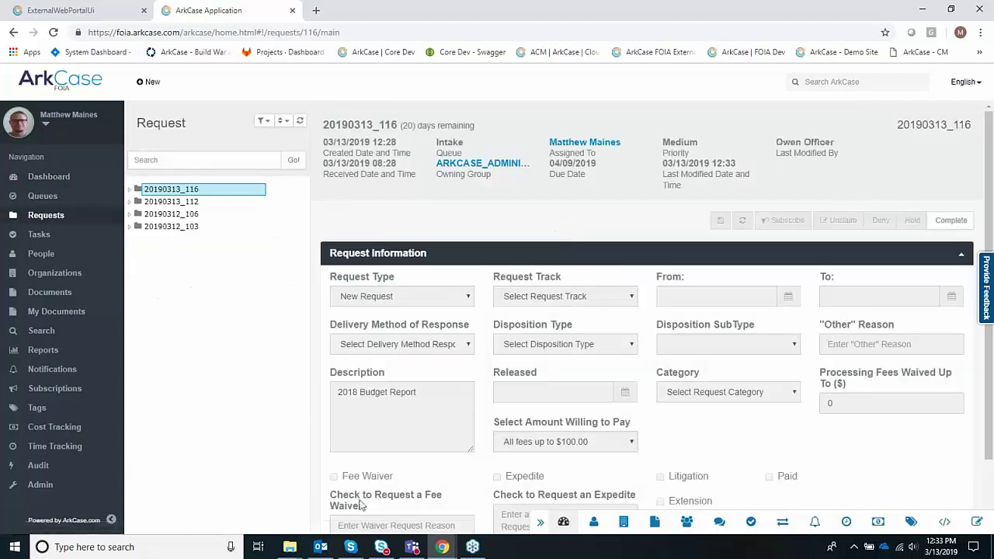
mouse_move(332, 555)
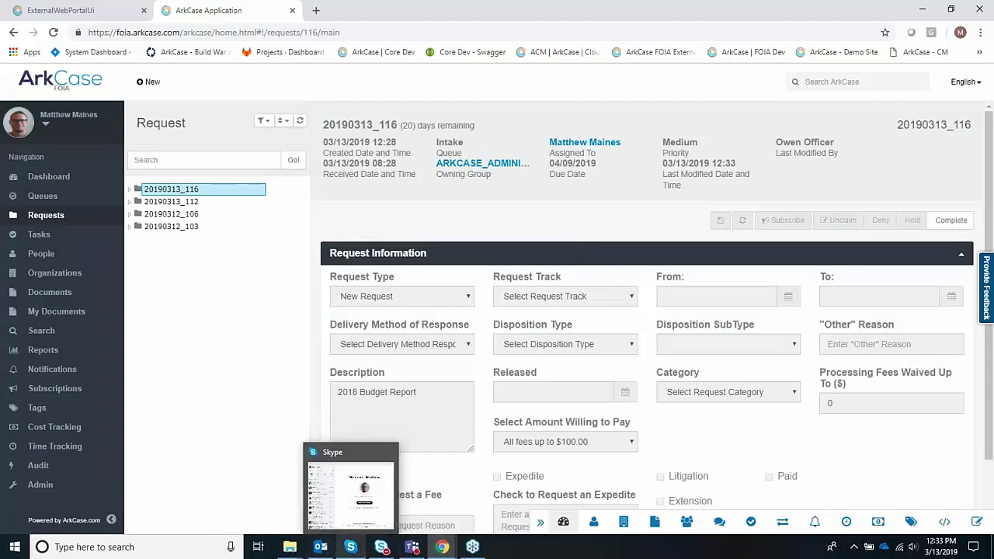
click(327, 553)
- Read the ArkCase assignment e-mail for request 20190313_116, then close it
click(257, 166)
double_click(256, 166)
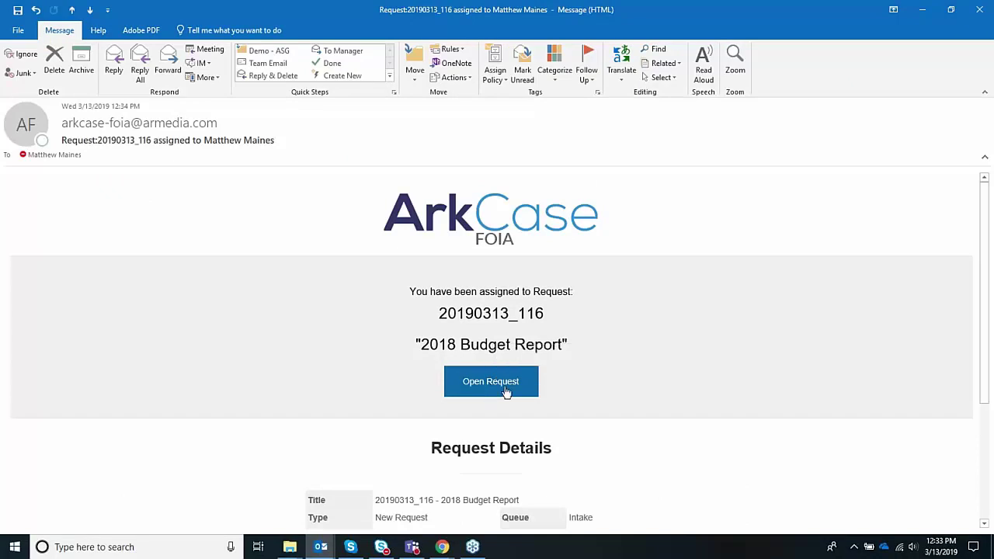
click(979, 10)
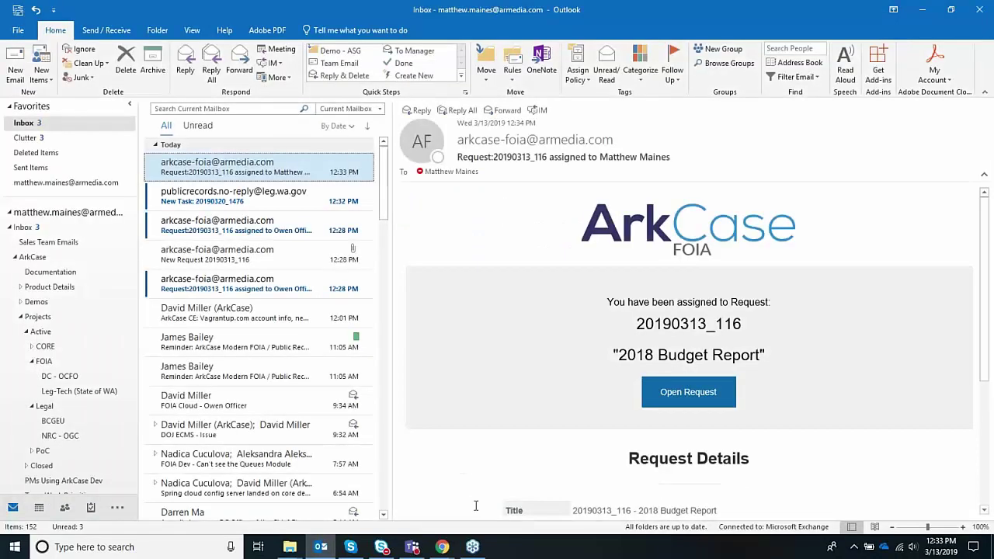
- Back in ArkCase, complete the request's intake stage so it moves to Fulfill
mouse_move(441, 543)
click(554, 501)
click(960, 222)
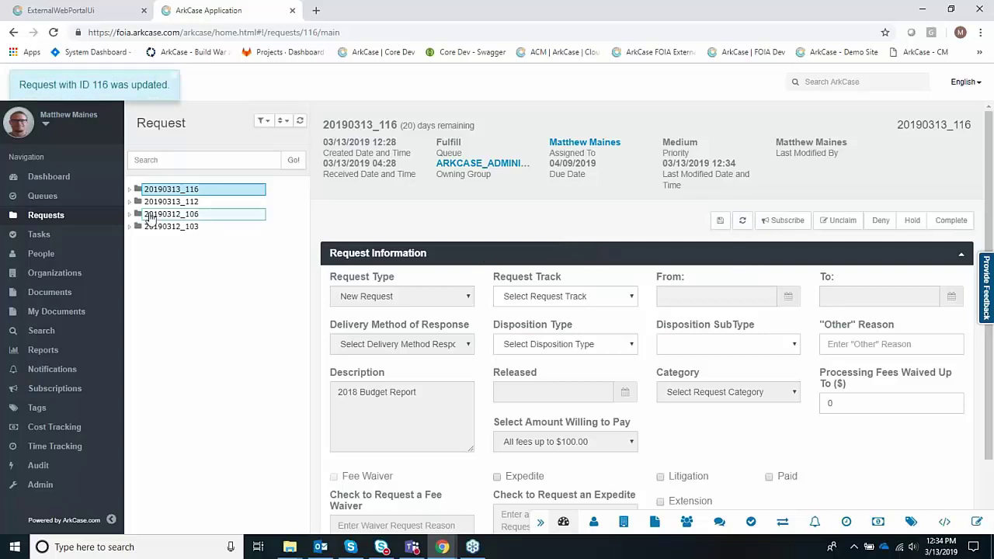
- Open request 116 from the Fulfill queue in a new tab
click(43, 196)
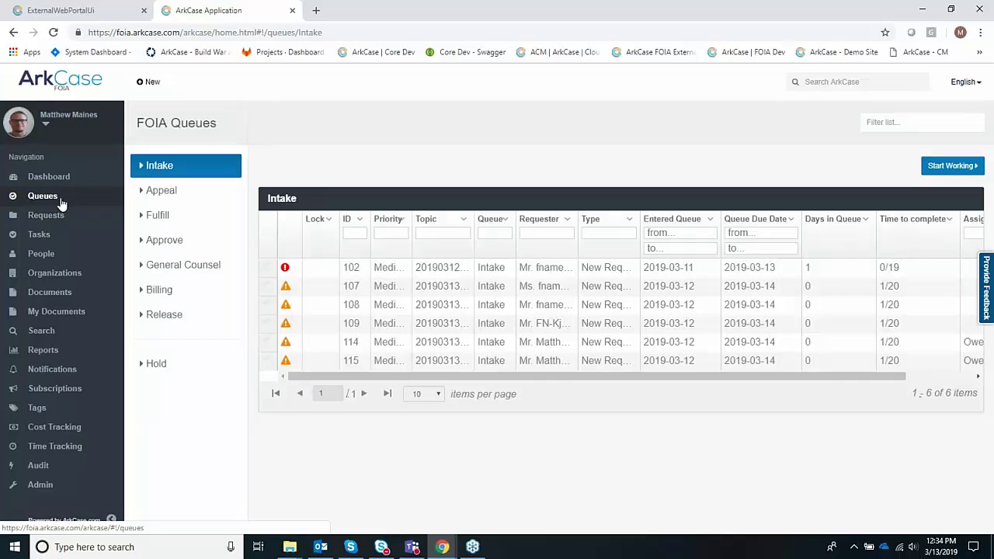
click(172, 217)
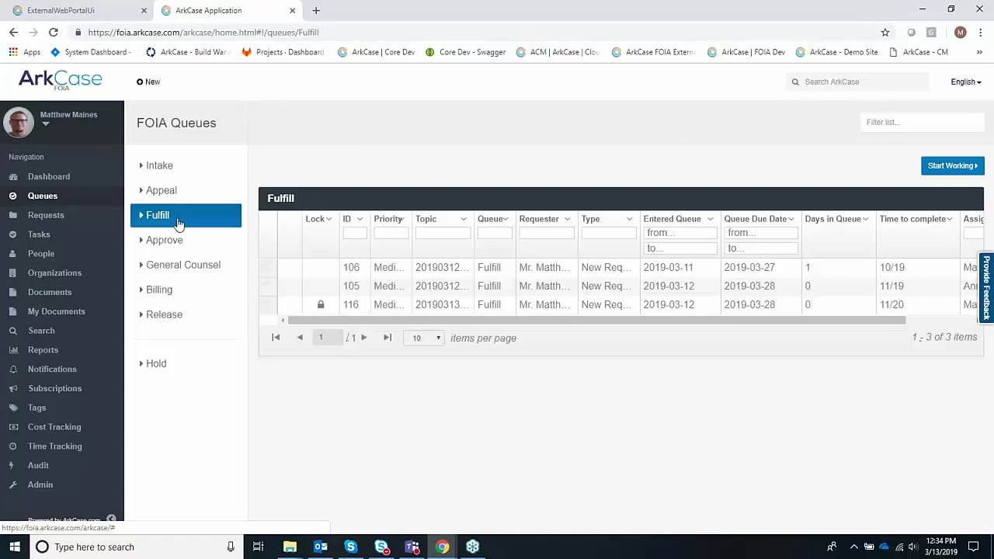
click(351, 304)
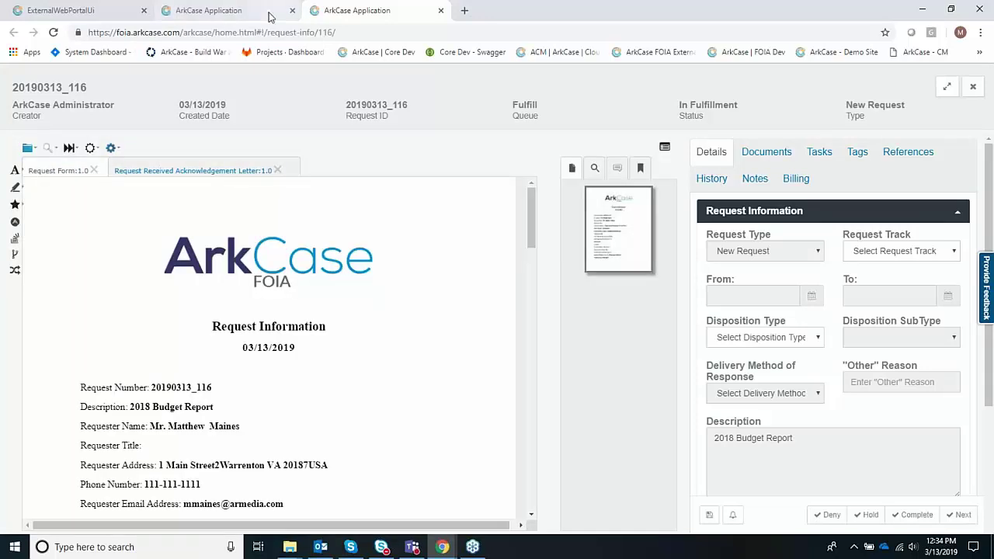
- Return to request 20190313_116's tab and show its Documents panel with Exemption Codes
click(233, 11)
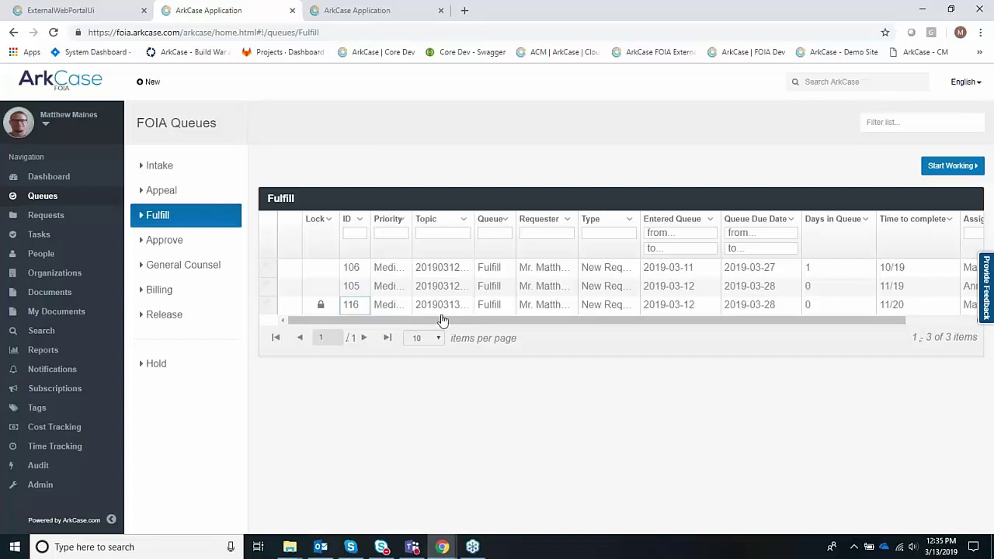
click(375, 10)
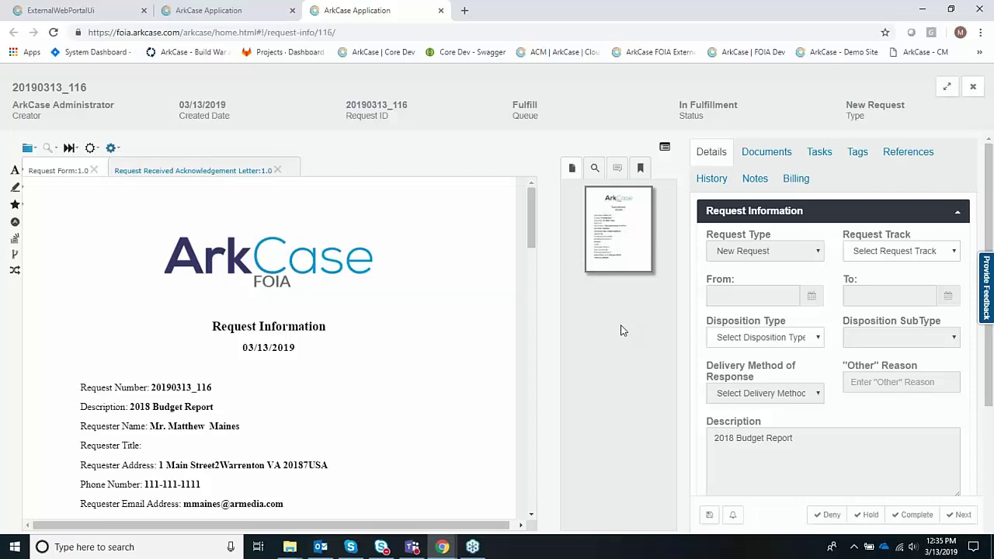
scroll(394, 381, down, 1)
scroll(224, 456, down, 1)
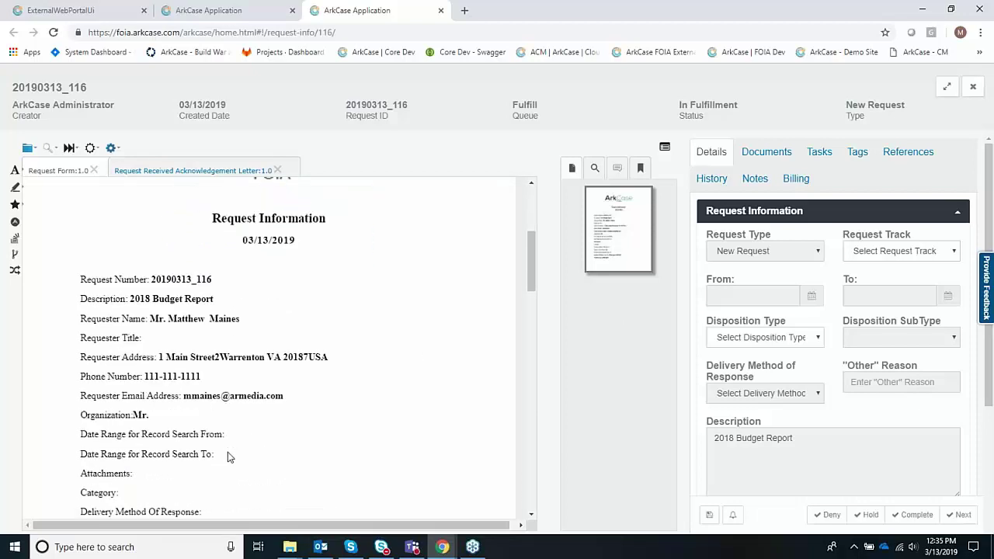
scroll(227, 457, up, 2)
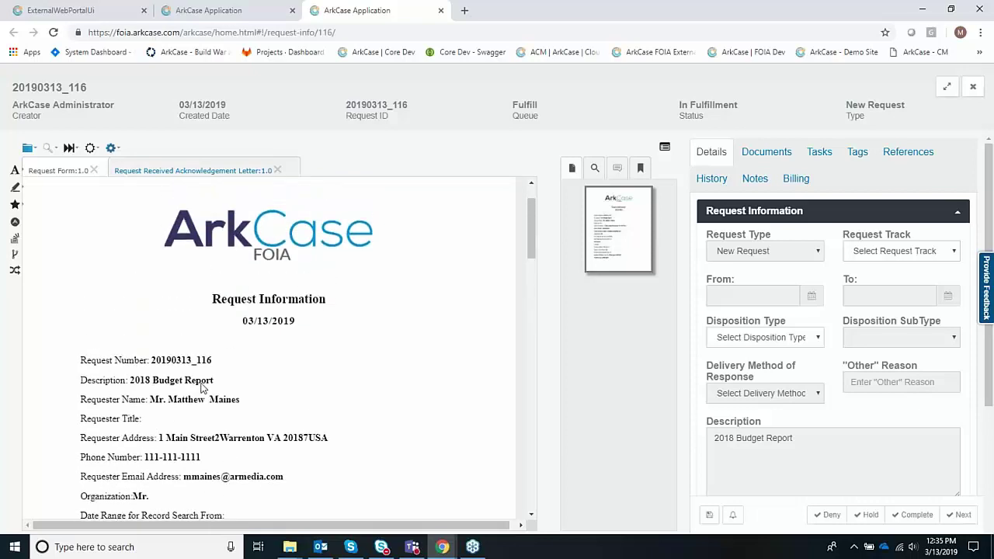
click(740, 152)
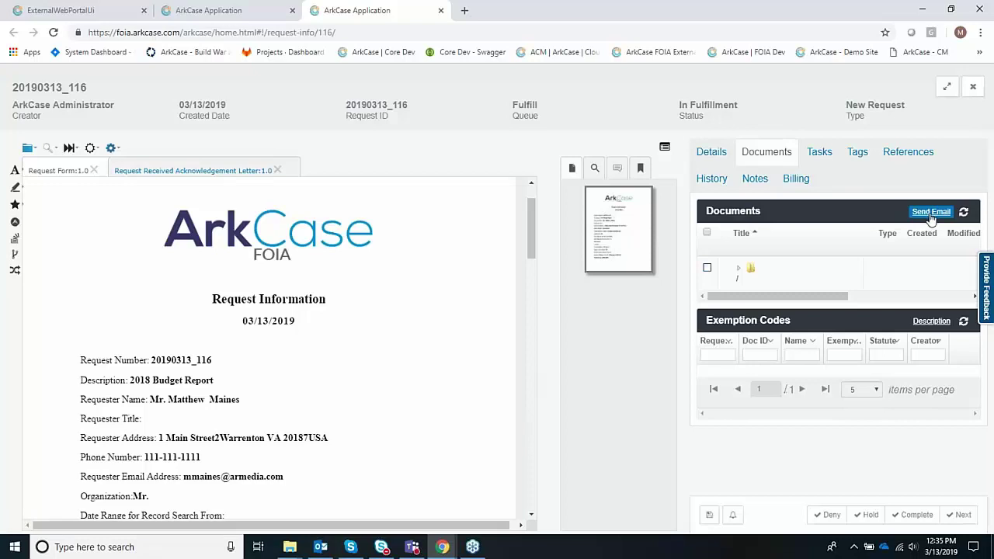
- Expand the root documents folder to list 01 Request through emails-received, selecting 02 Working
click(774, 264)
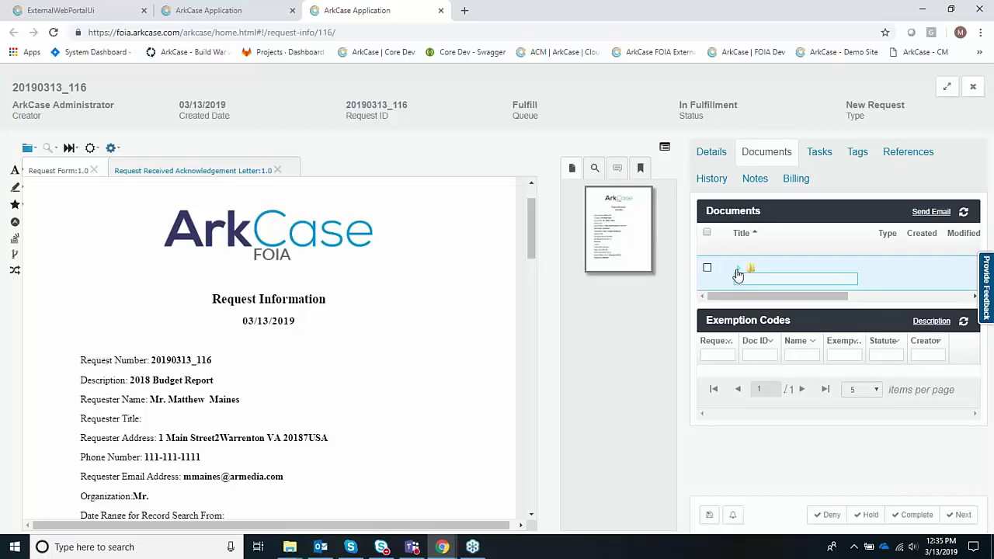
click(737, 270)
click(779, 340)
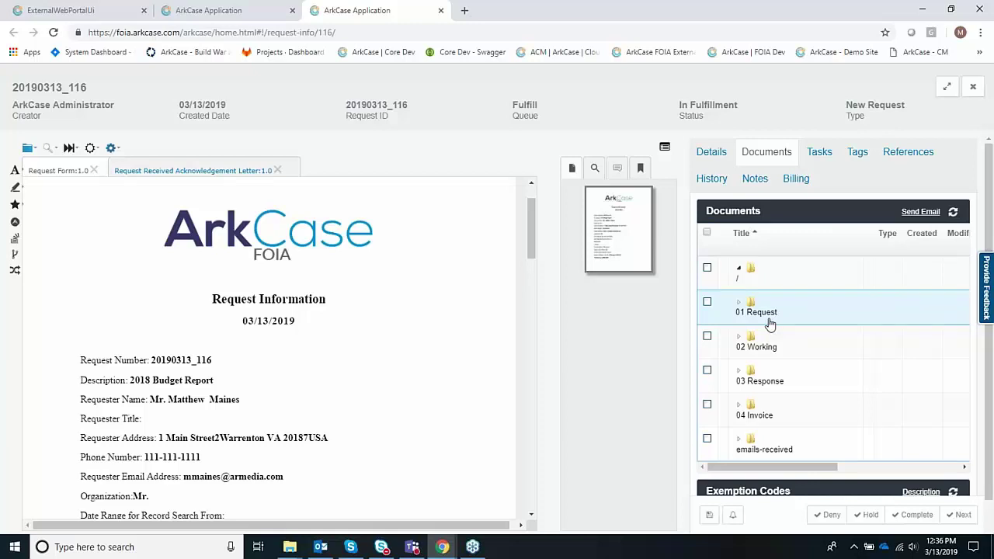
- Add a New Document > Request Document to 02 Working, bringing up the Webinar Samples file dialog
right_click(772, 340)
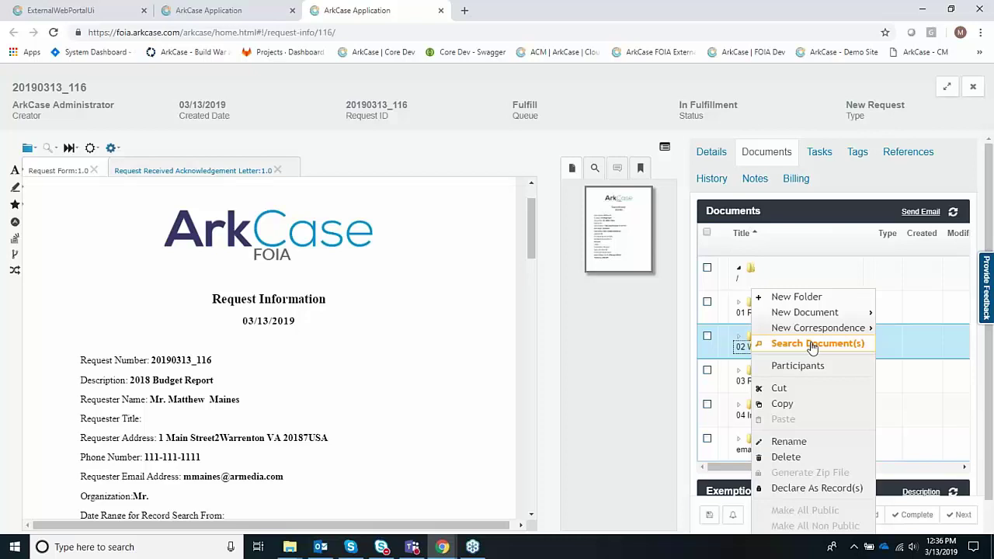
mouse_move(821, 335)
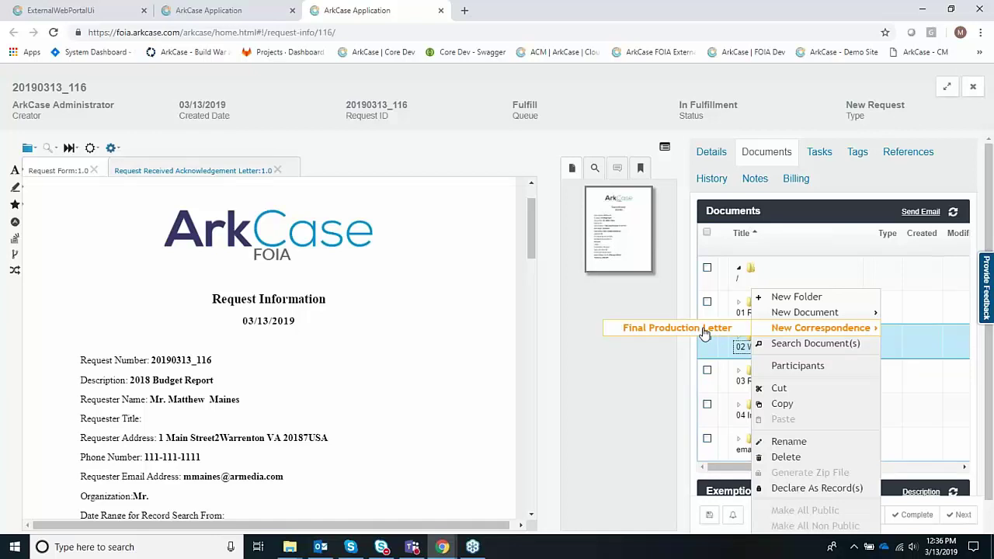
mouse_move(828, 319)
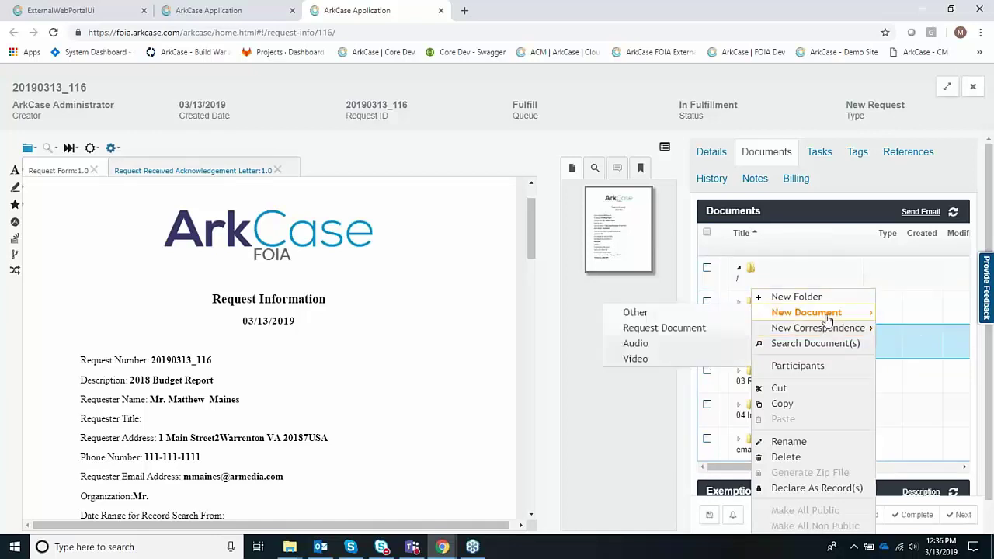
click(691, 329)
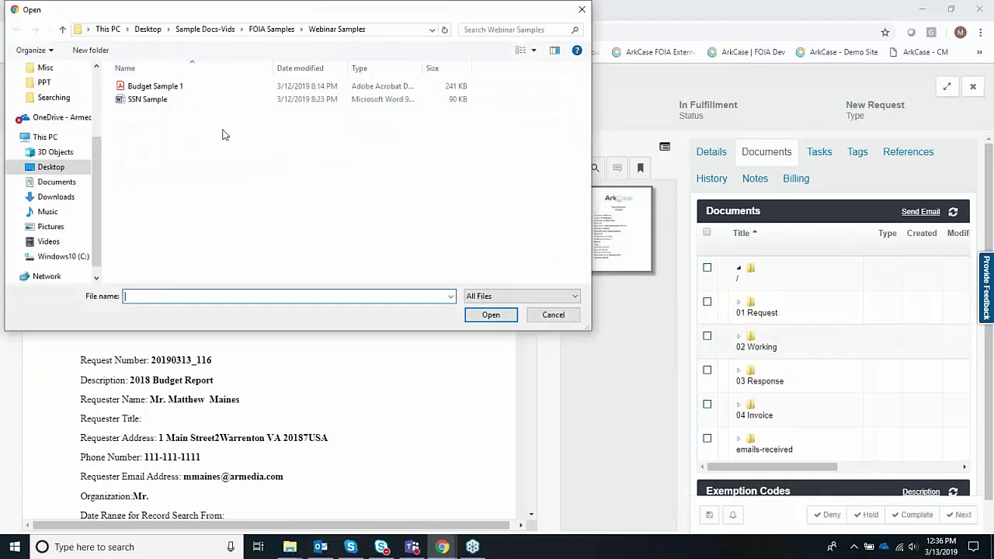
- Upload Budget Sample 1 and SSN Sample together into the 02 Working folder
click(186, 87)
shift+click(168, 101)
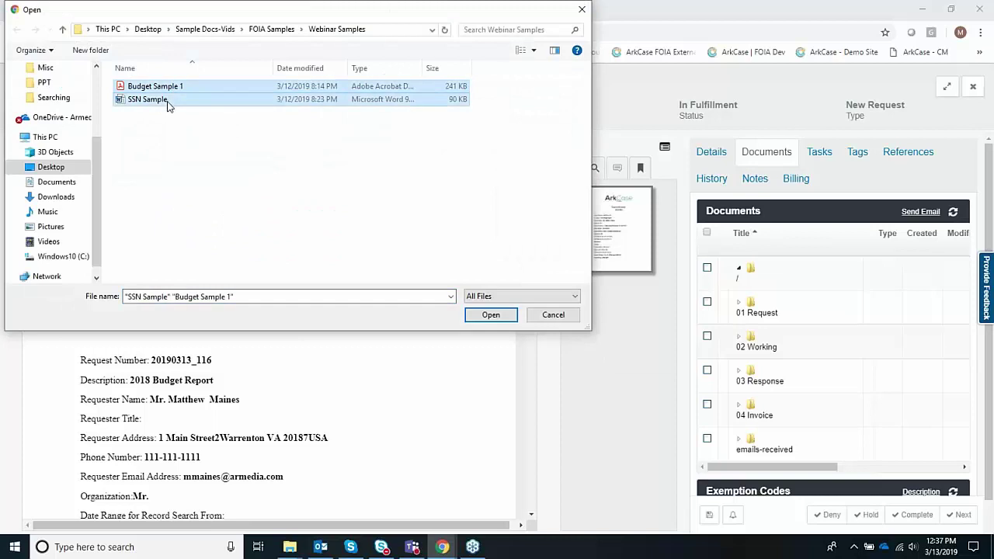
click(490, 315)
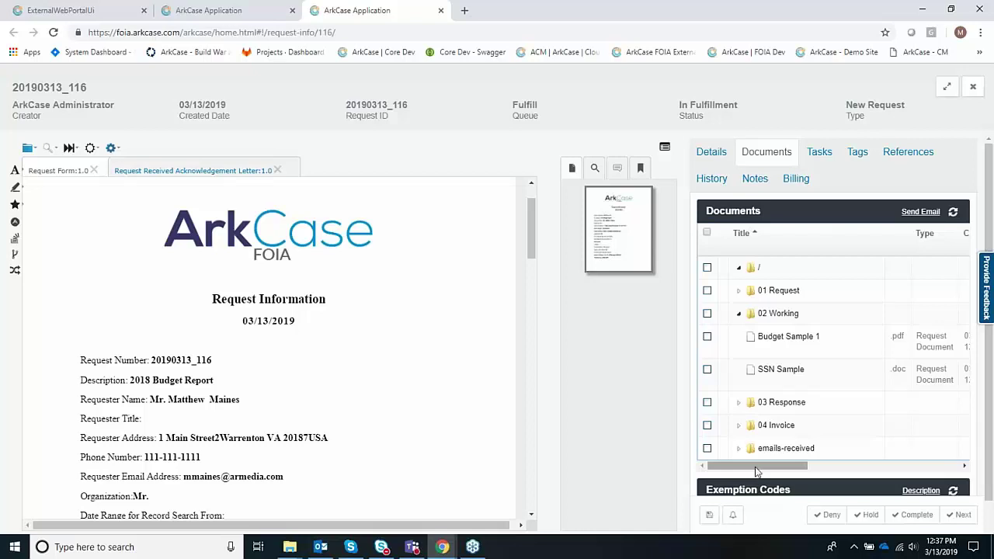
- Open Budget Sample 1 from the Documents grid in its own viewer tab
drag(757, 470, 925, 475)
click(905, 351)
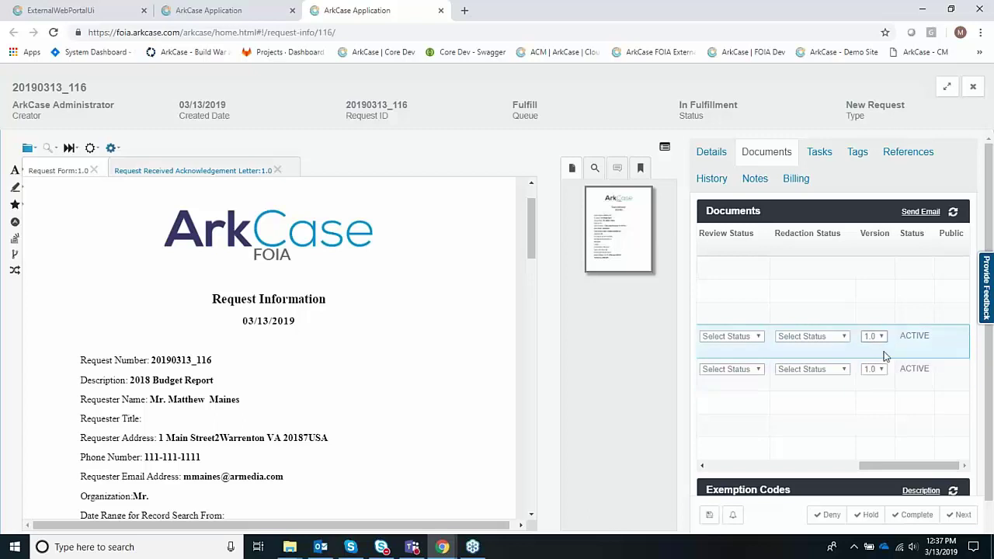
drag(911, 471, 752, 468)
click(755, 340)
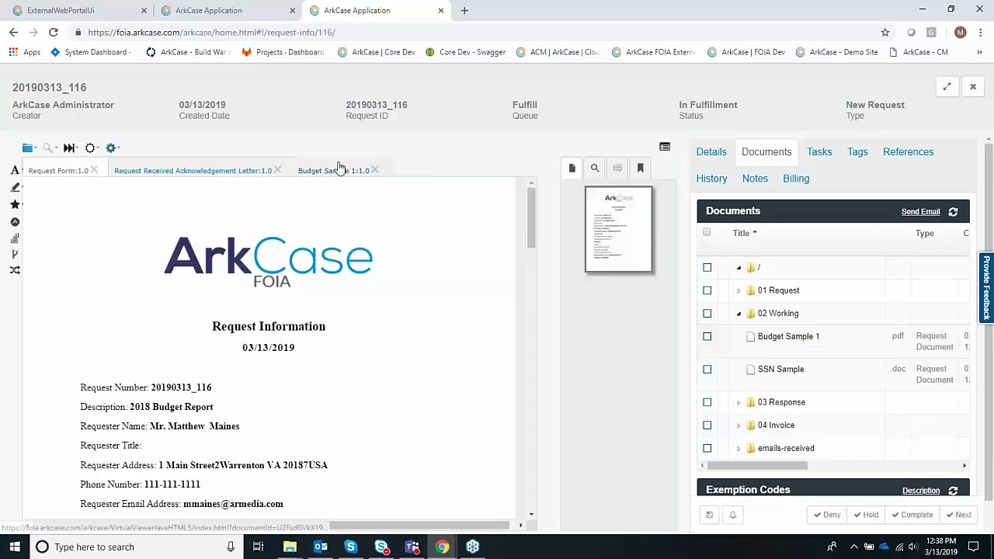
- Box the second paragraph, the EOU all-funds paragraph and 'Enterprise' as redaction areas
click(340, 169)
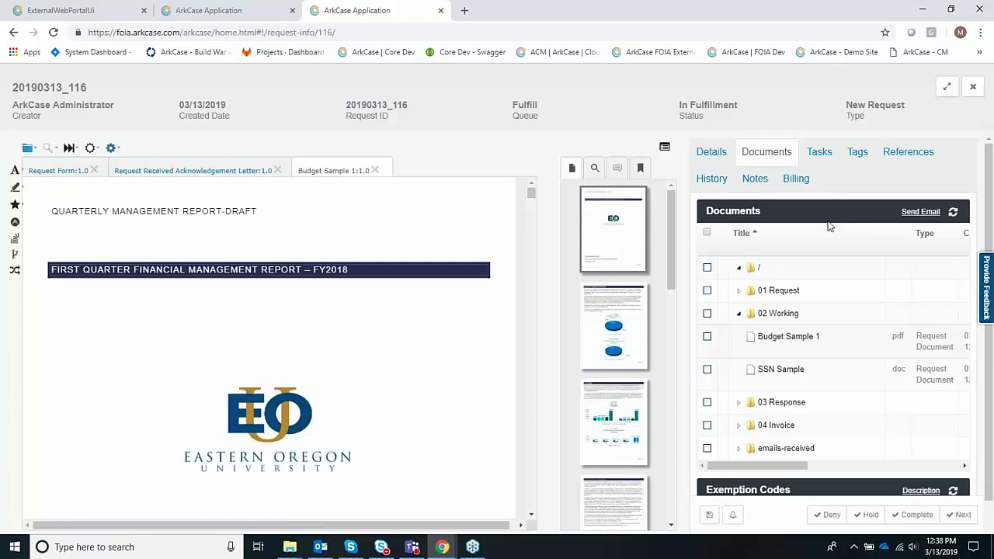
scroll(479, 401, down, 6)
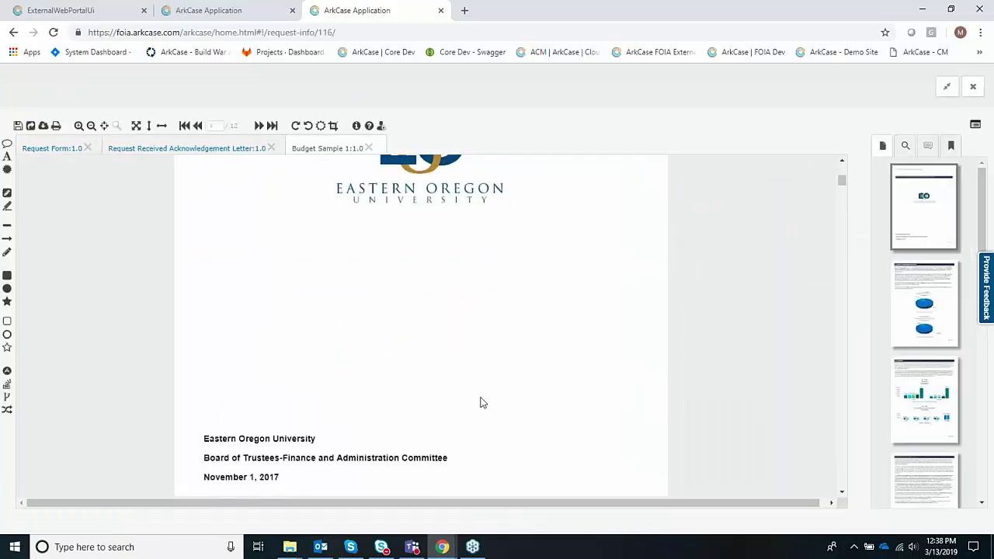
scroll(482, 401, down, 1)
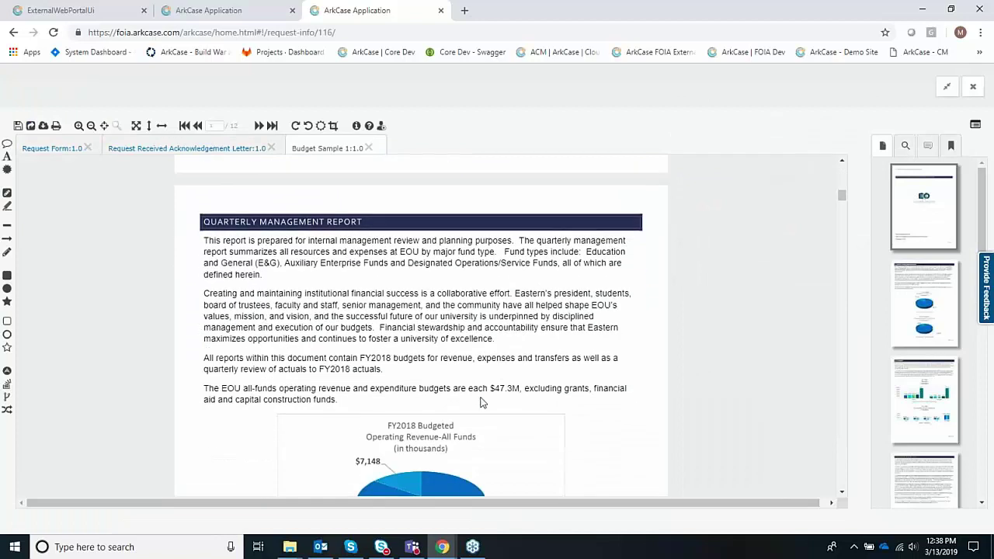
scroll(480, 402, down, 1)
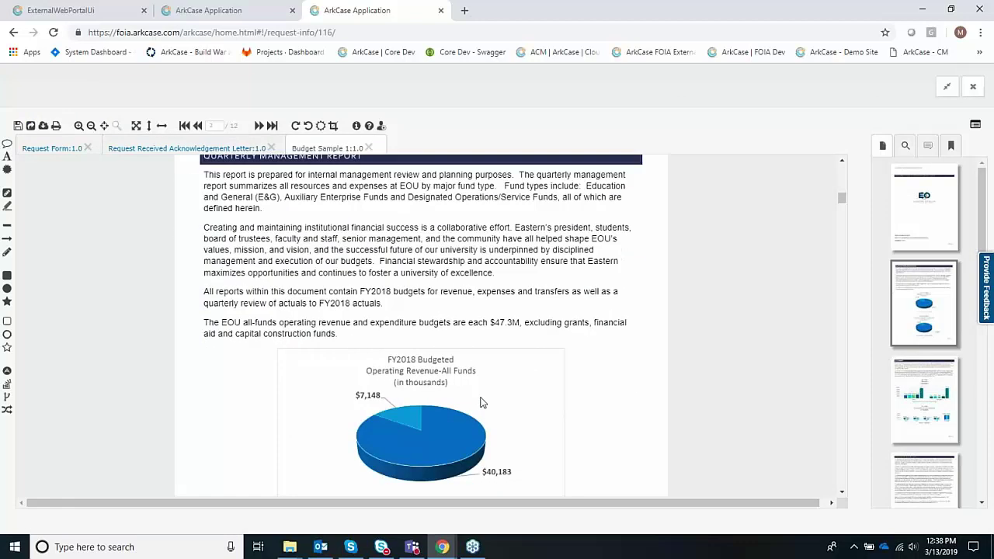
click(7, 206)
drag(196, 218, 648, 278)
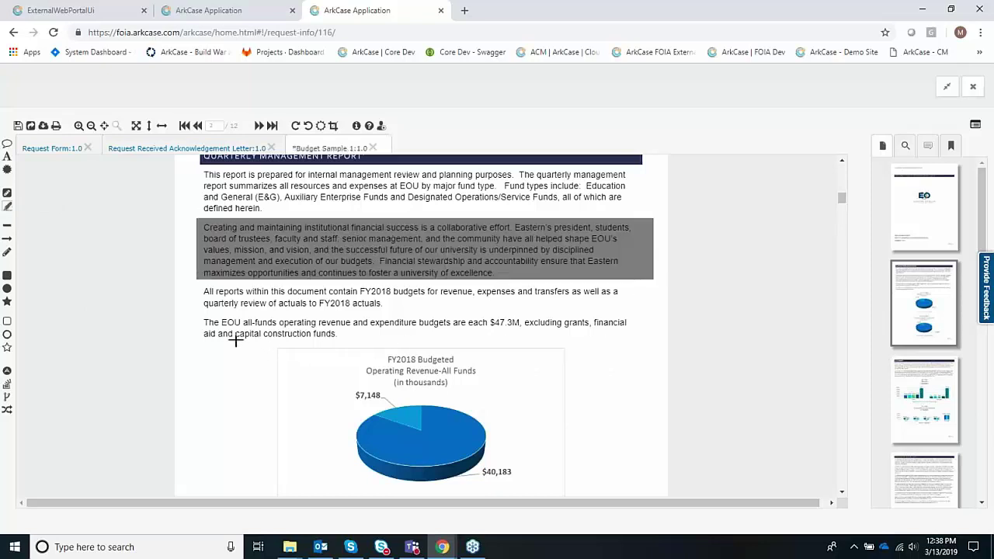
drag(194, 314, 648, 340)
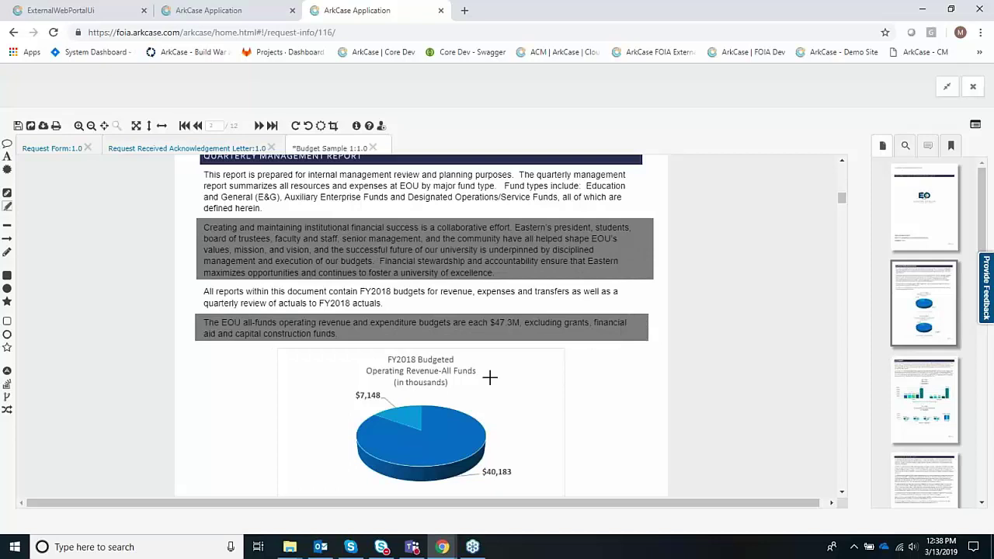
drag(319, 195, 365, 202)
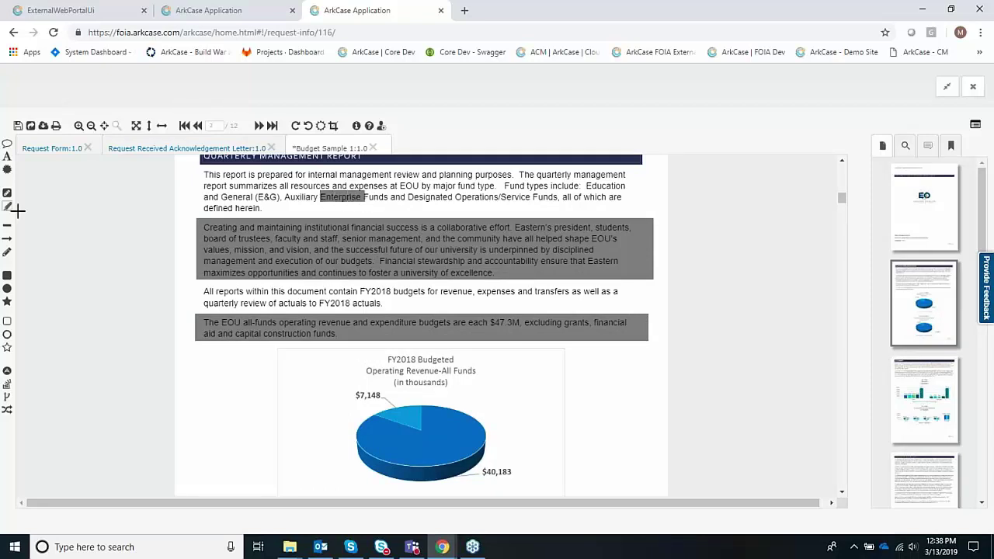
- Tag the Enterprise and second-paragraph redactions X2 and the EOU paragraph redaction X1
click(348, 201)
click(409, 262)
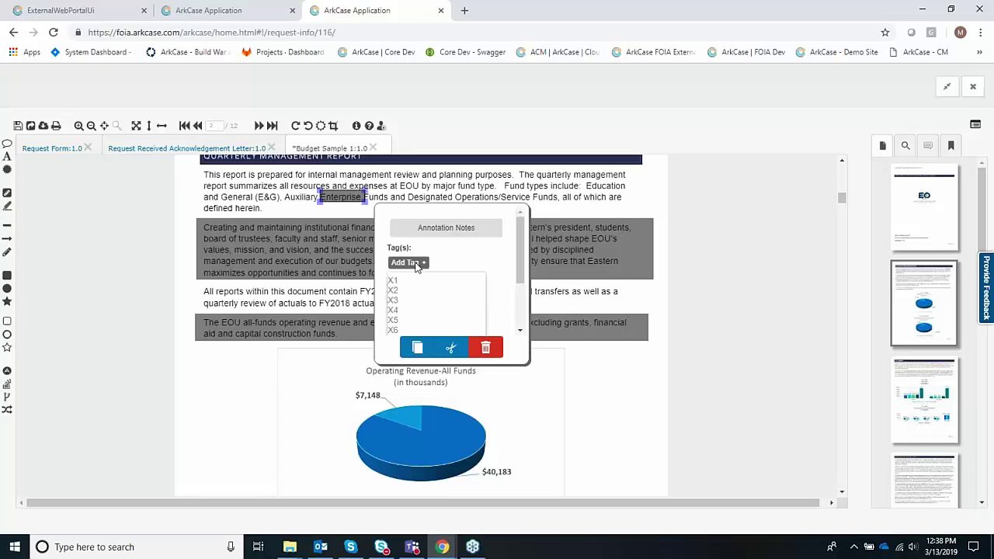
scroll(421, 298, down, 2)
scroll(435, 289, up, 2)
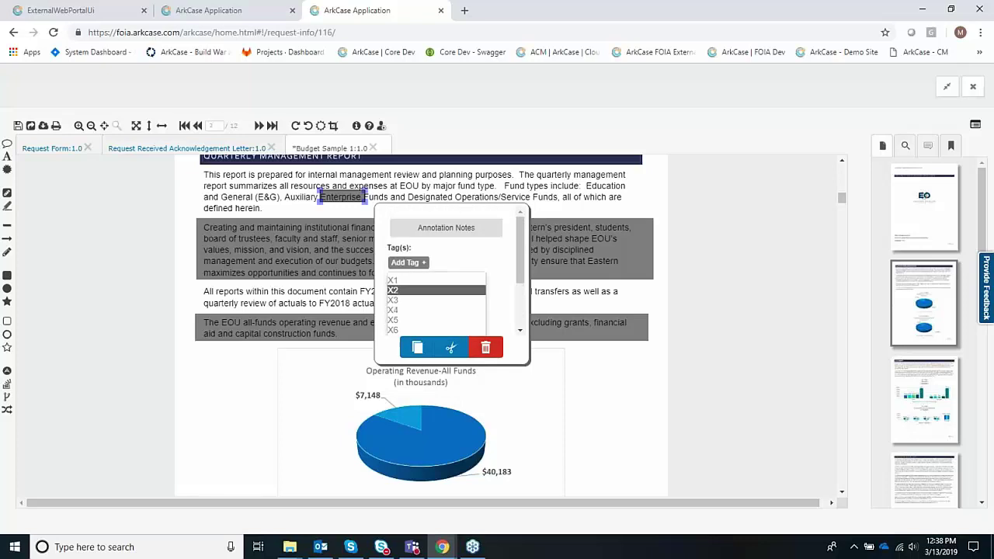
click(435, 290)
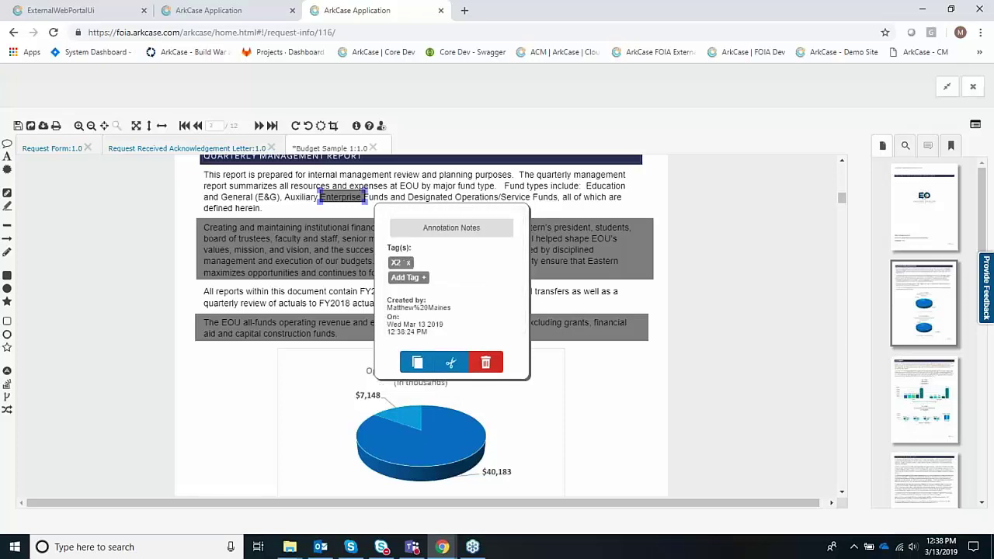
click(561, 260)
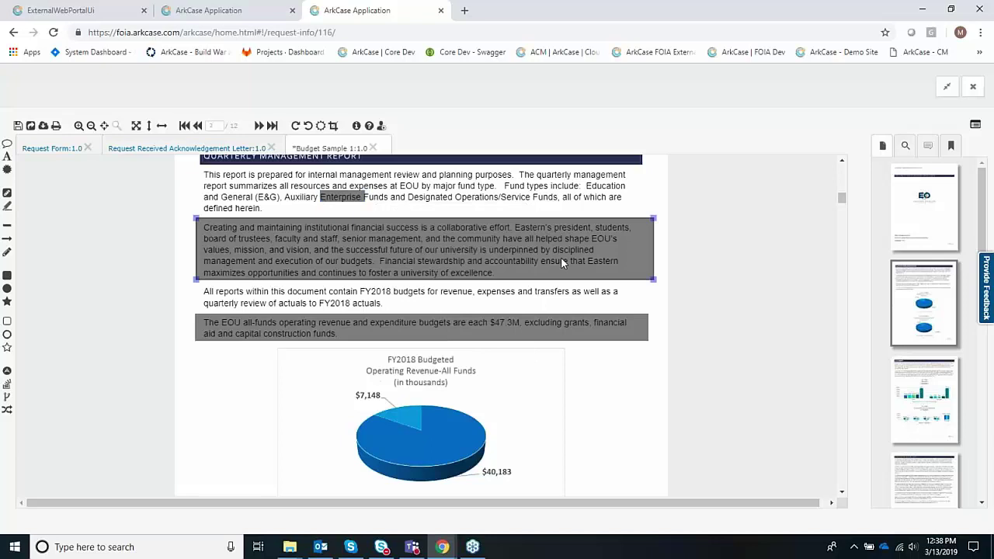
click(695, 324)
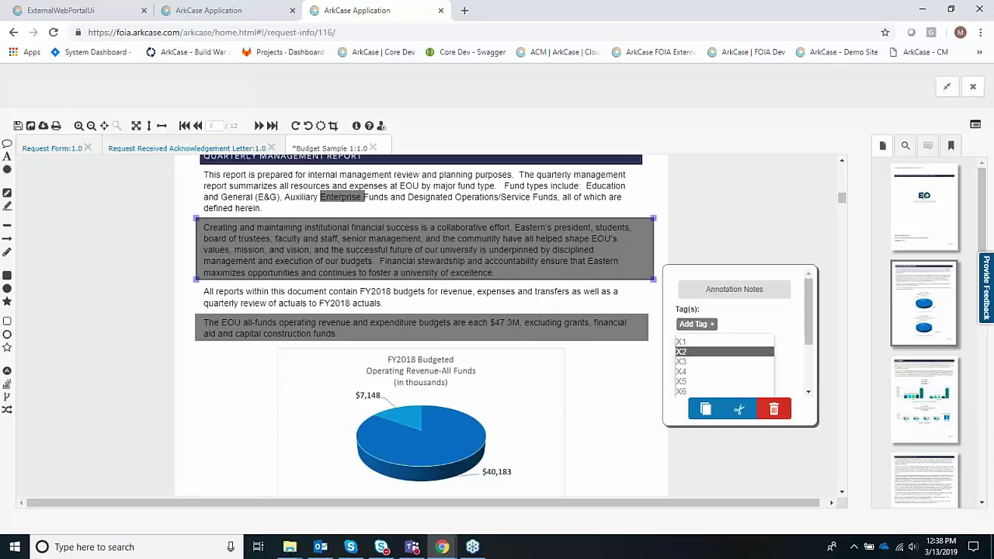
click(480, 325)
click(436, 323)
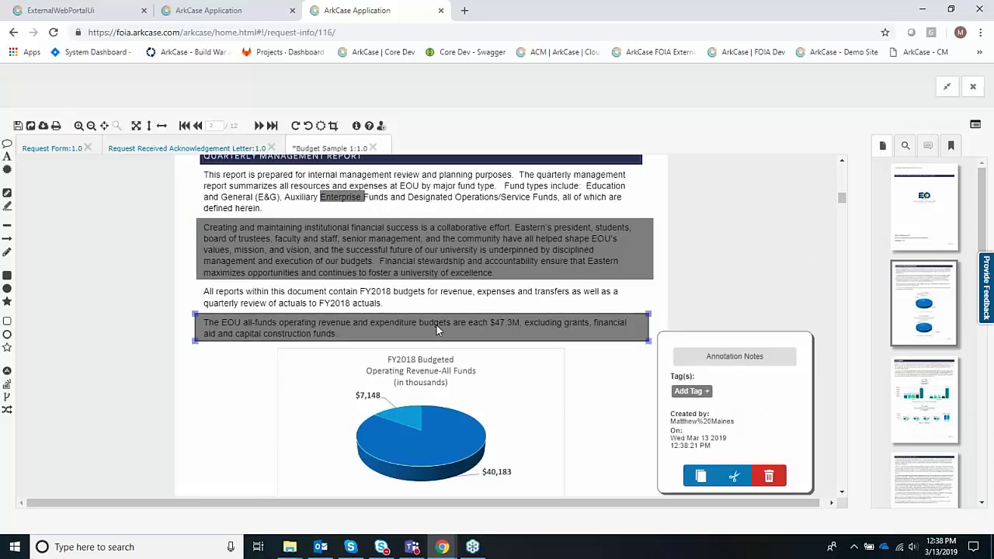
click(692, 390)
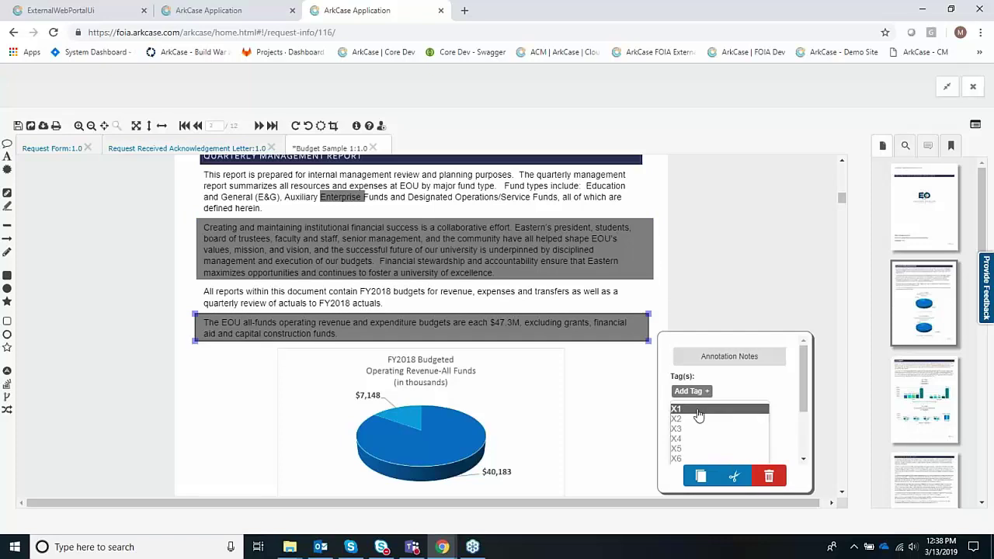
click(695, 412)
click(565, 408)
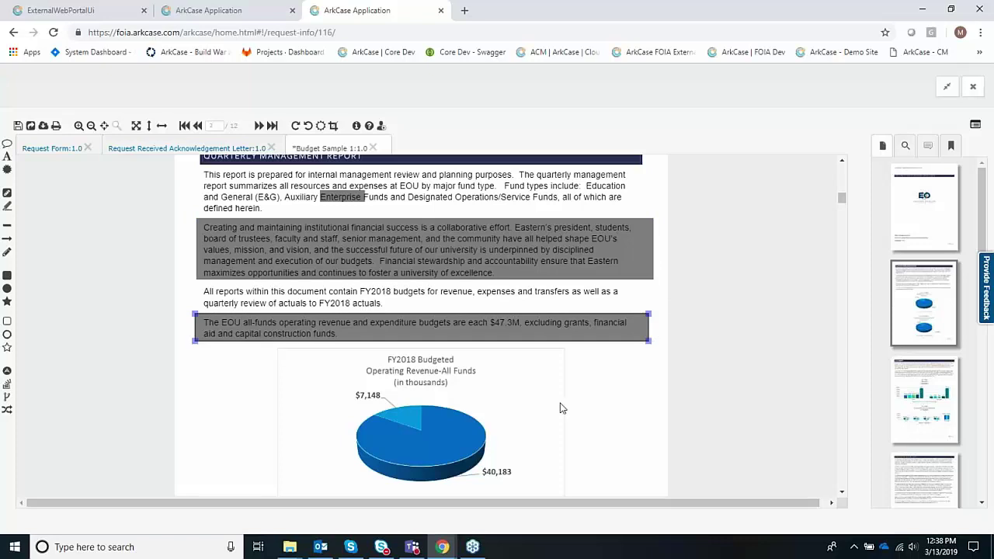
- Save the redacted Budget Sample 1 and leave the full-screen document view
click(17, 126)
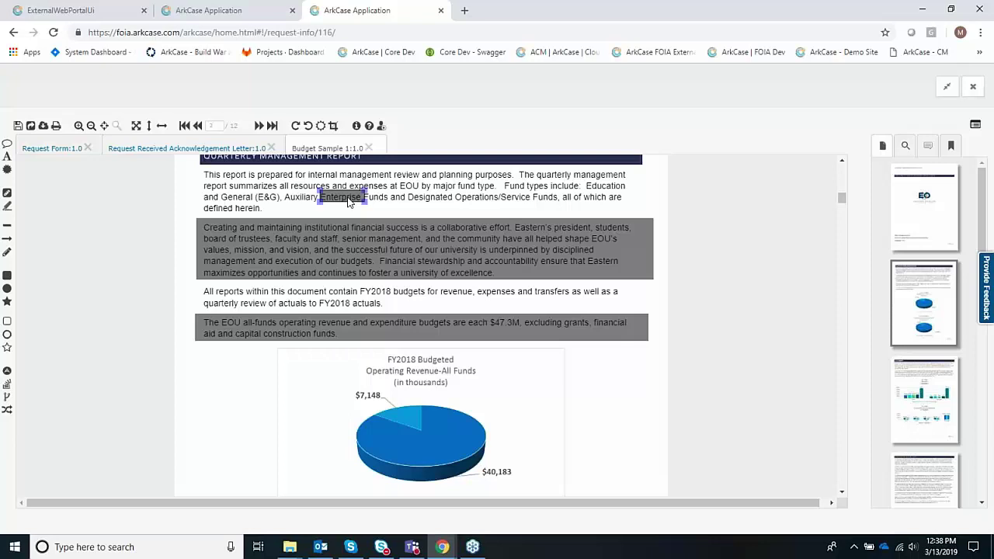
click(340, 213)
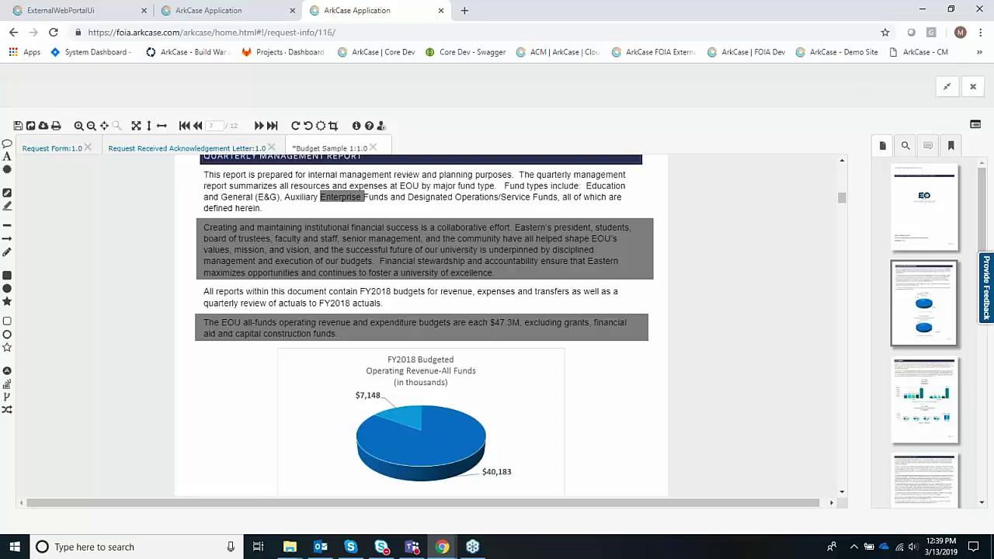
click(946, 87)
- Expand the root and 02 Working folders in Documents and open SSN Sample
click(767, 153)
click(740, 269)
click(739, 336)
click(750, 371)
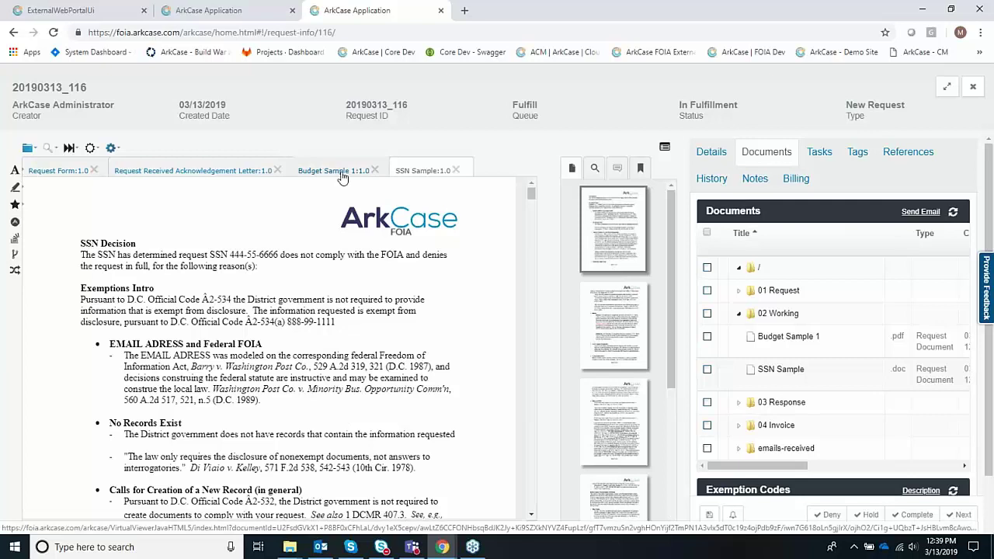
- Search SSN Sample for 'FOI', then run a Social Security Numbers pattern search finding two matches
click(596, 169)
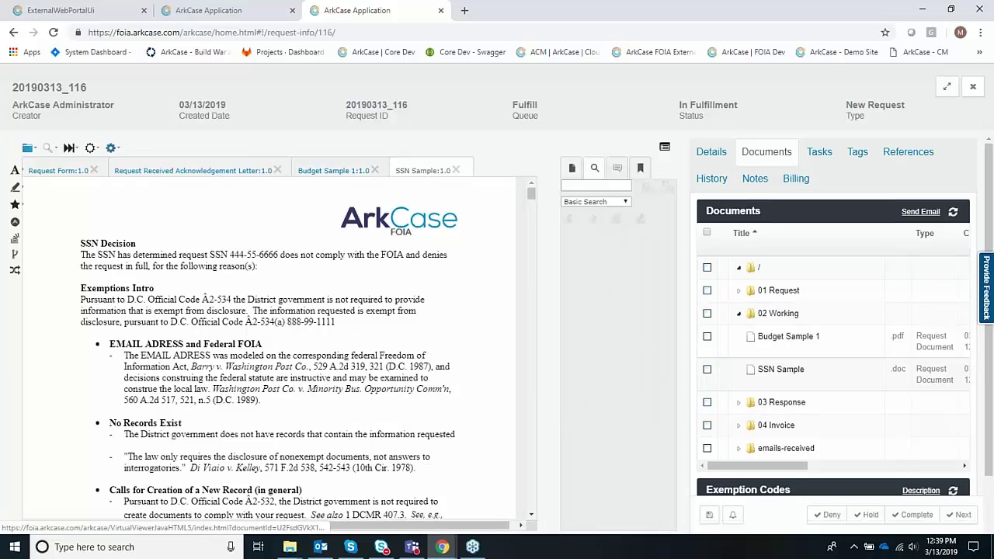
click(591, 185)
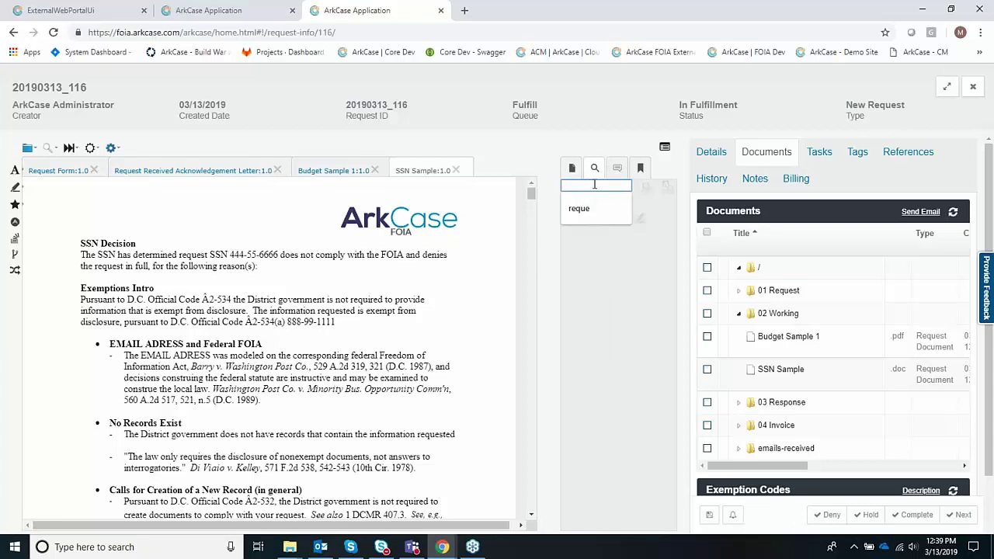
text(F)
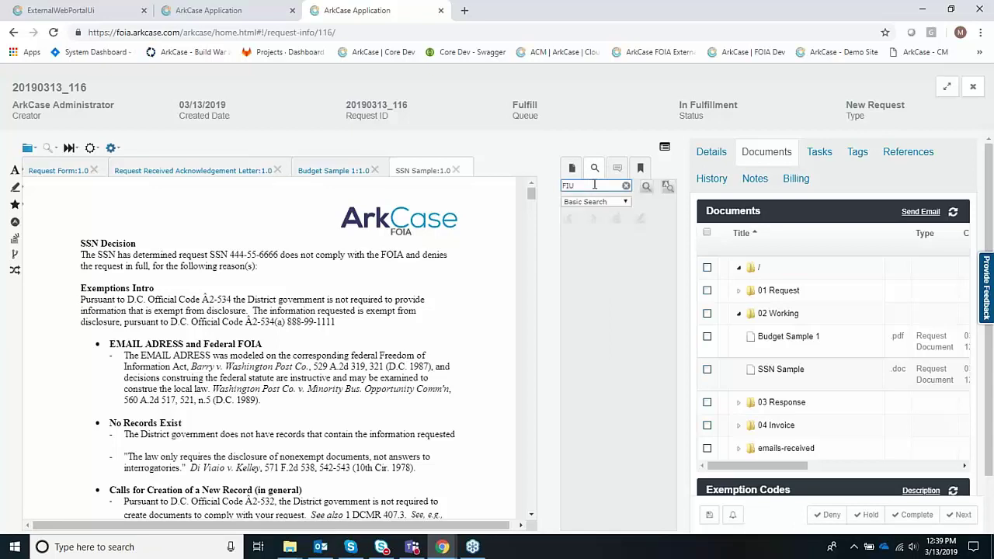
text(OIA)
key(Return)
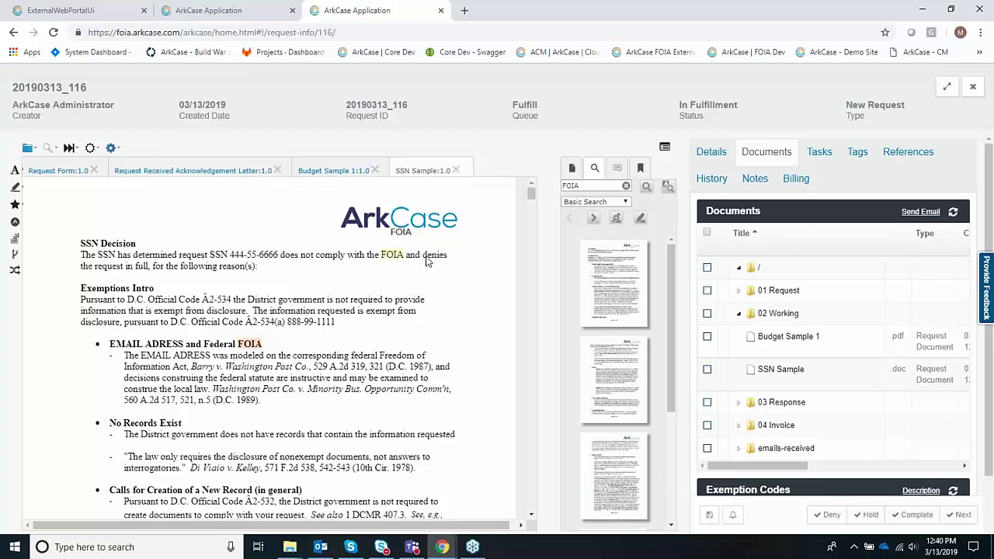
click(596, 205)
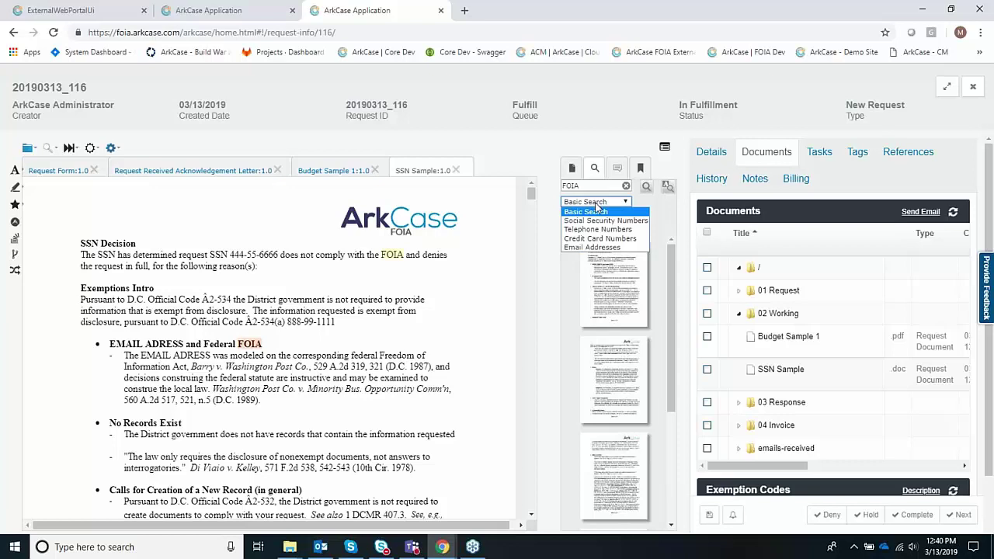
click(597, 224)
click(645, 186)
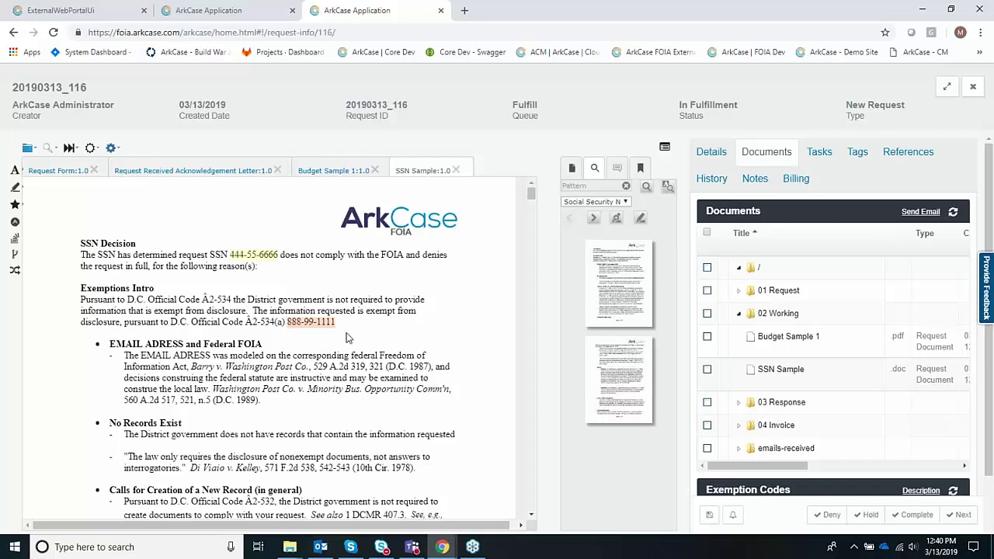
- Redact all Social Security number matches, authorizing the X6 exemption tag
click(616, 222)
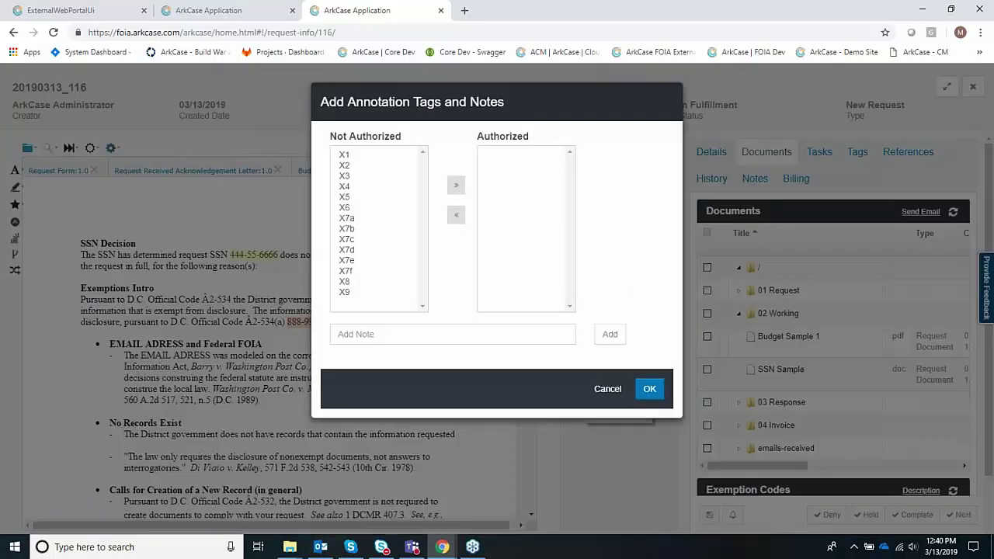
click(349, 208)
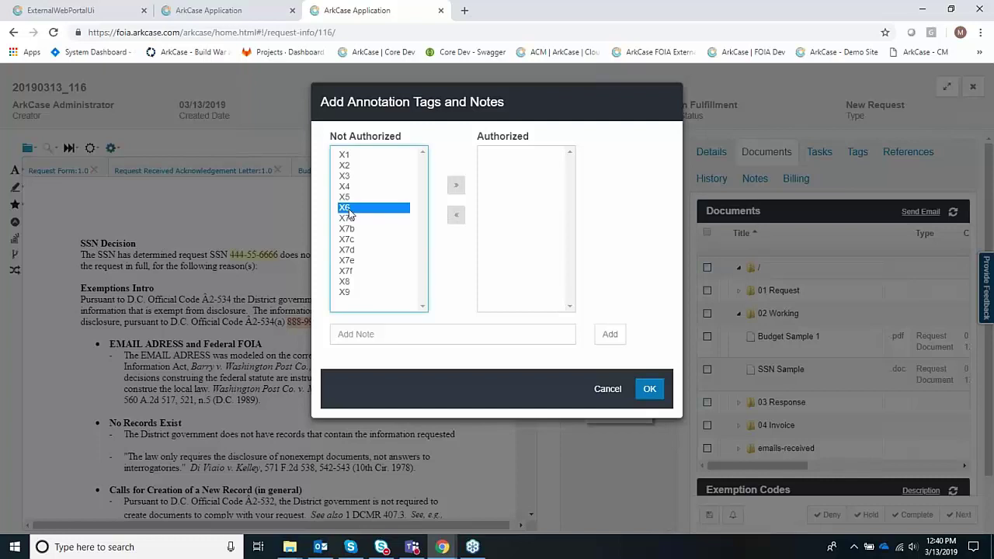
click(456, 184)
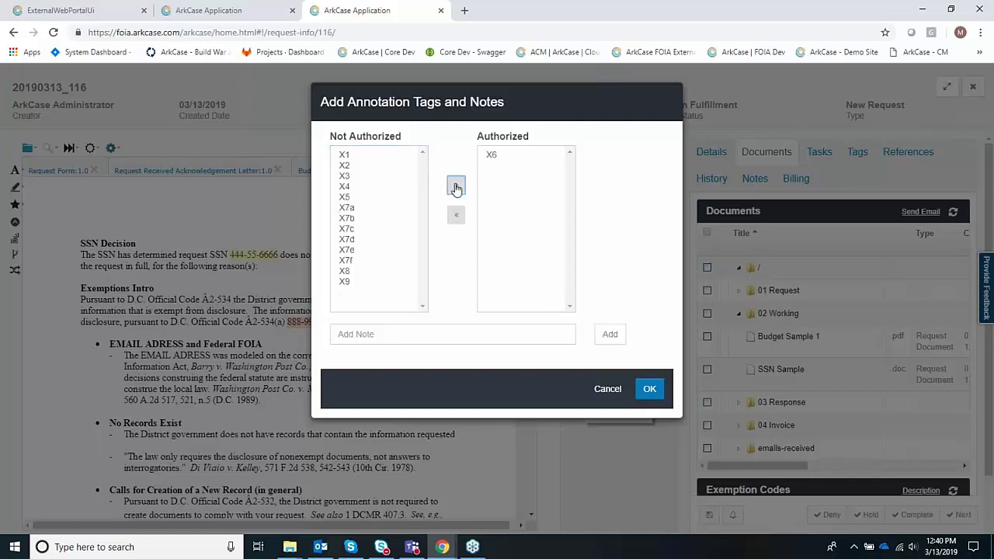
click(649, 390)
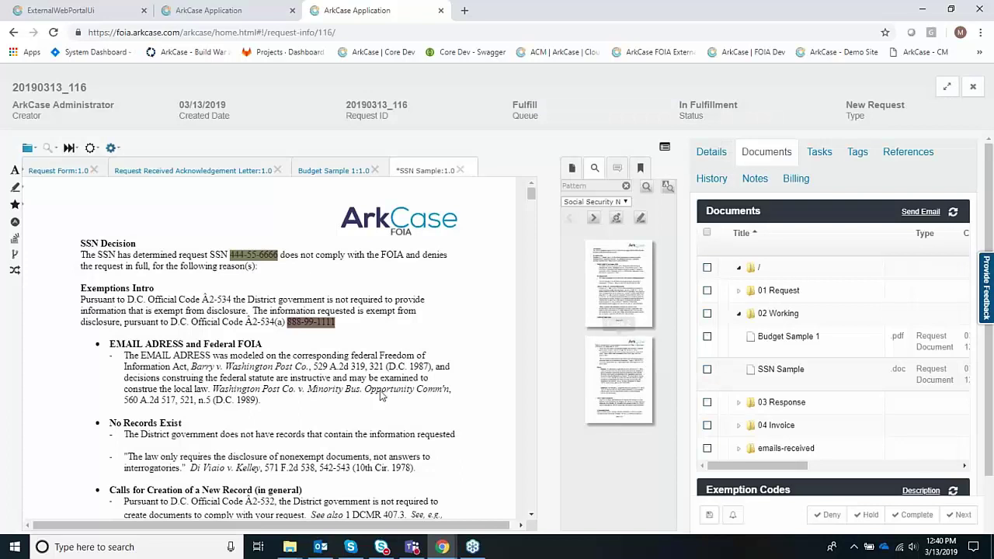
- Verify the X6 tag on both redacted numbers and scroll through the letter
click(259, 261)
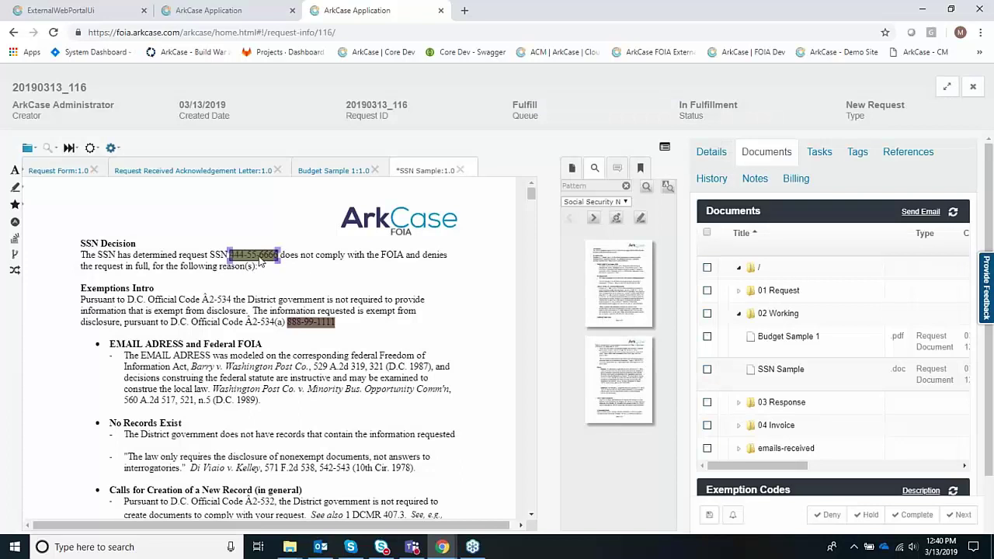
click(260, 359)
click(325, 328)
click(289, 432)
scroll(289, 428, down, 1)
scroll(289, 427, down, 3)
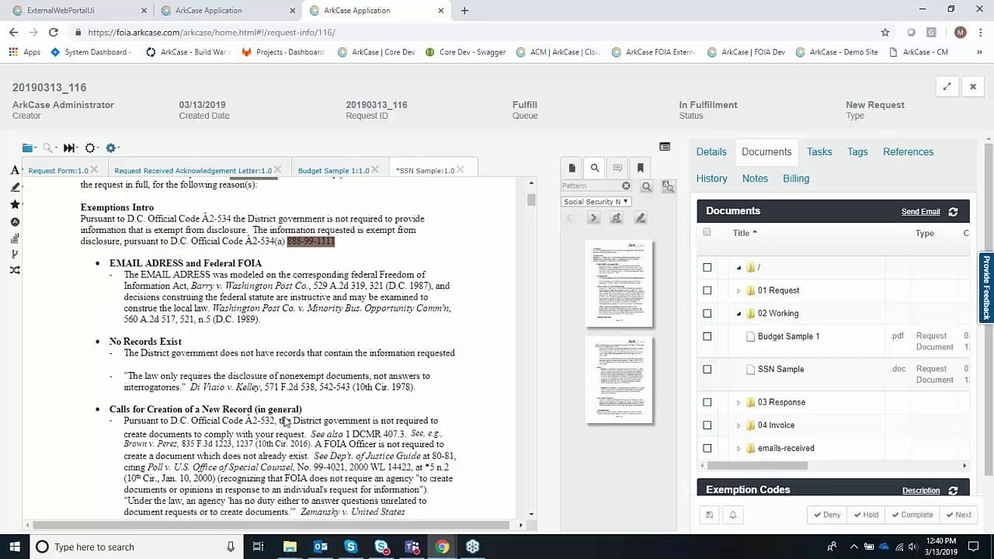
scroll(287, 424, down, 2)
scroll(287, 423, up, 2)
scroll(284, 422, up, 3)
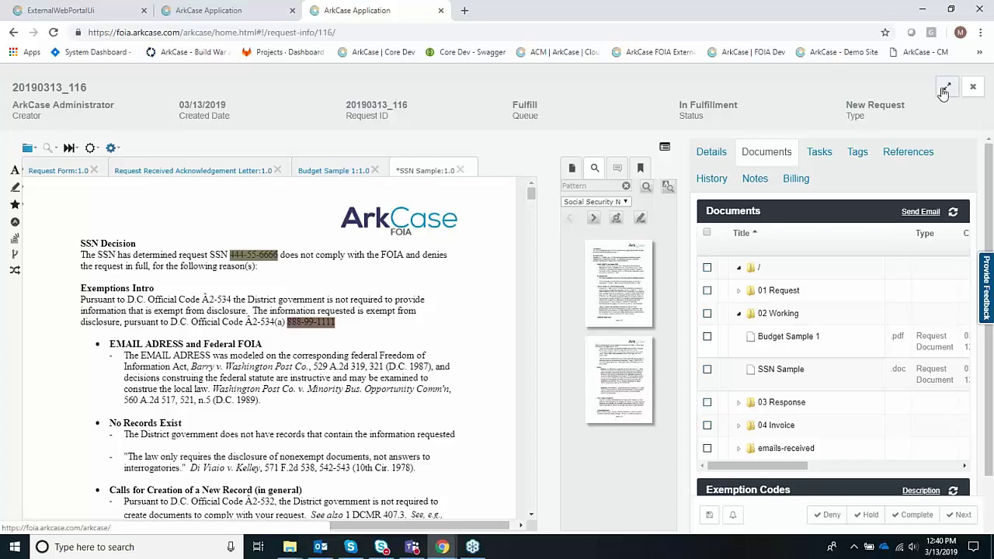
- Save the redacted SSN Sample from the folder-icon options, creating version 2.0 as a .pdf
click(32, 148)
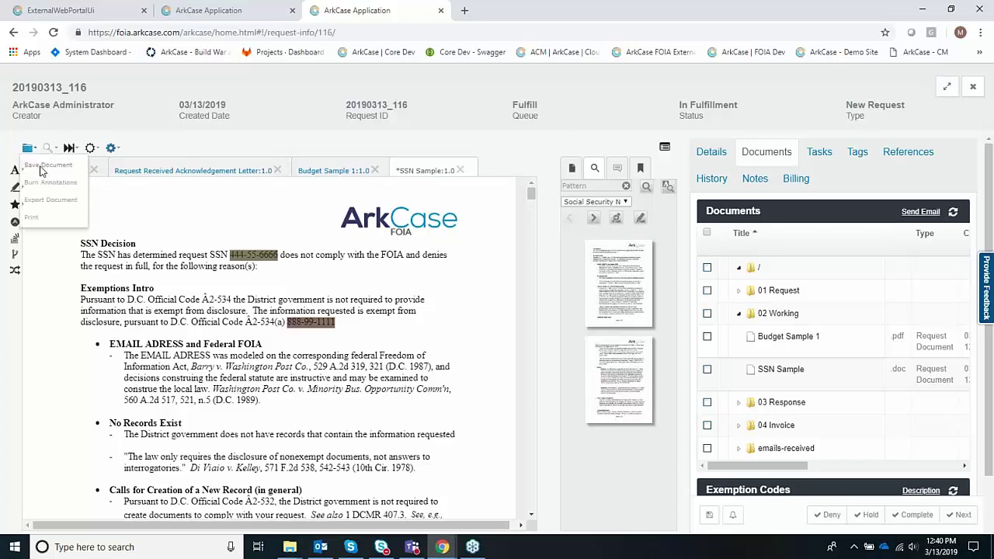
click(41, 166)
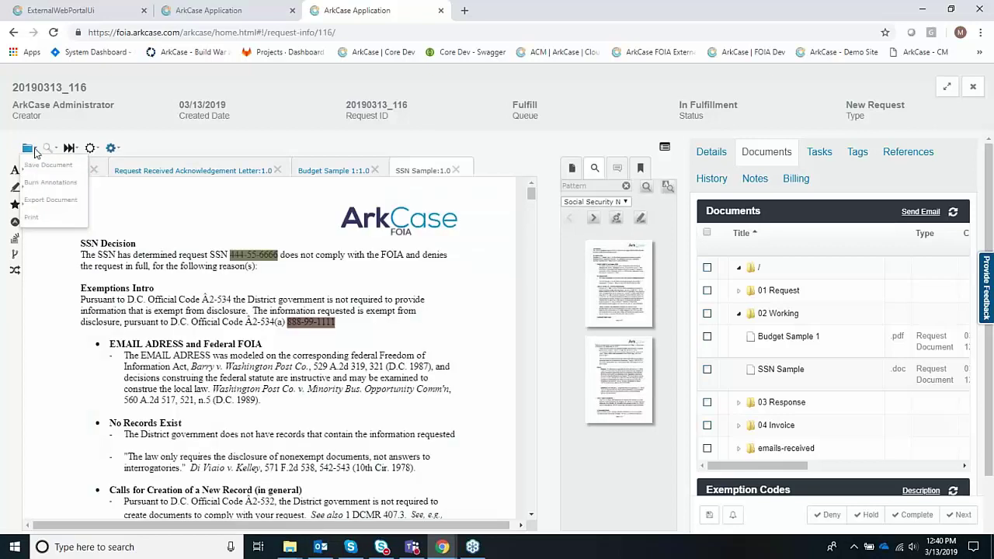
click(40, 187)
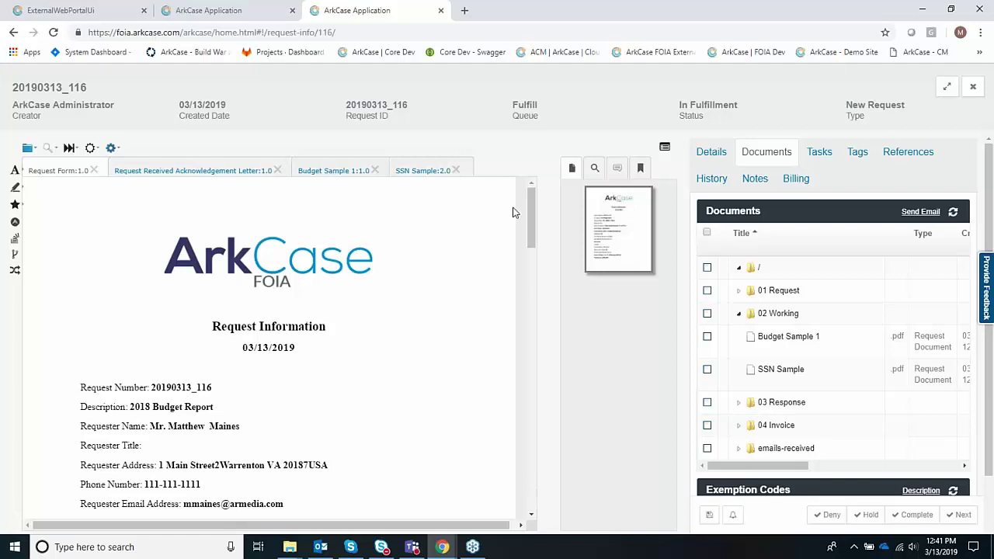
- View page two of SSN Sample:2.0, maximizing the viewer and restoring it beside the request
click(431, 170)
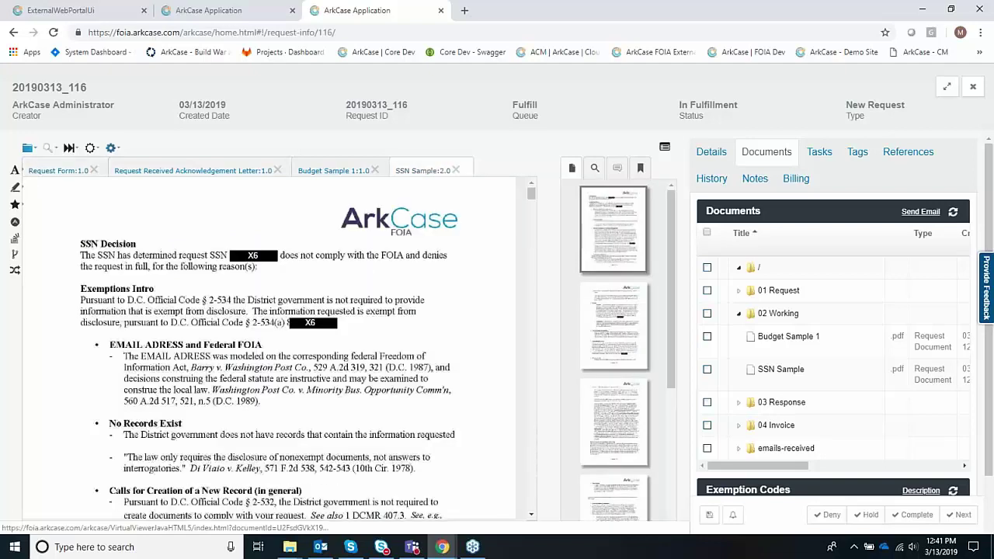
click(620, 343)
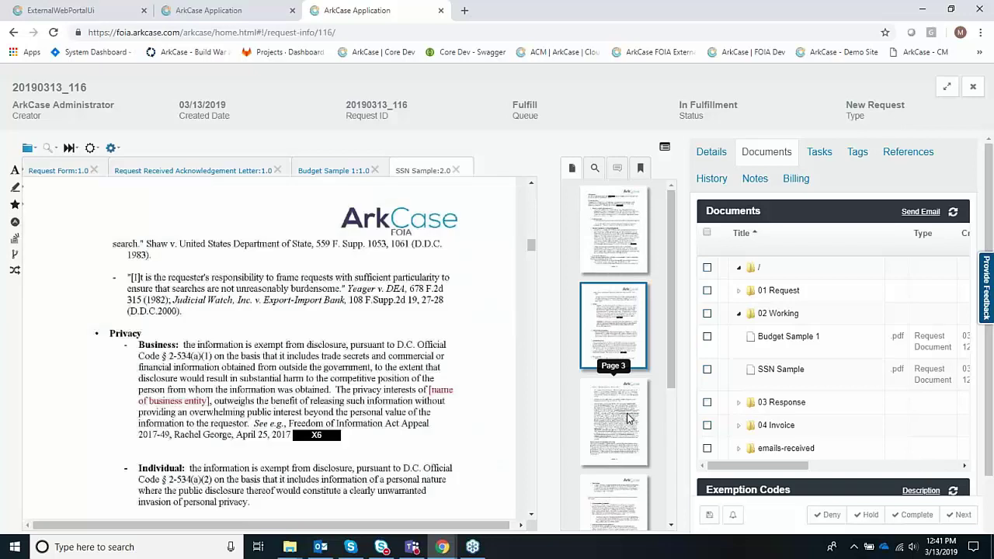
click(947, 90)
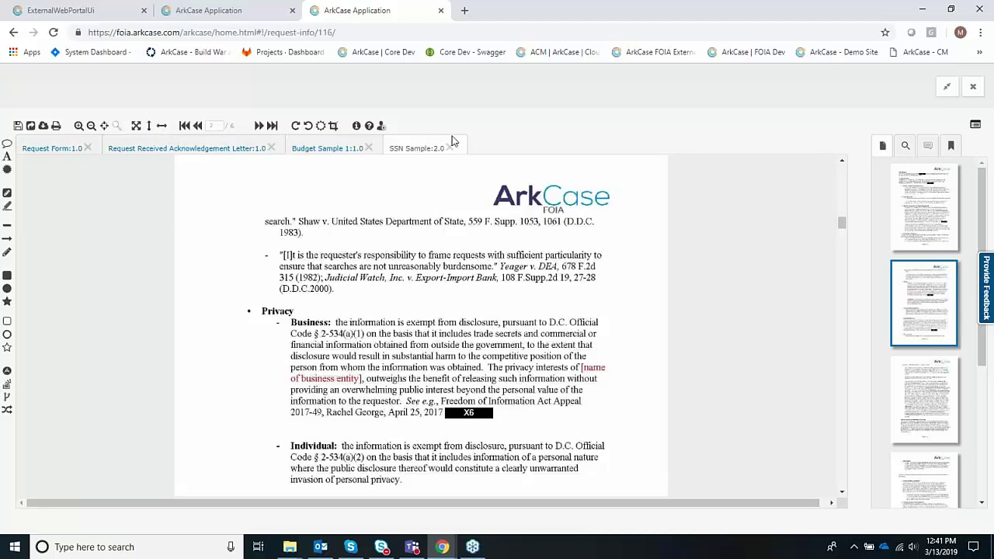
click(946, 89)
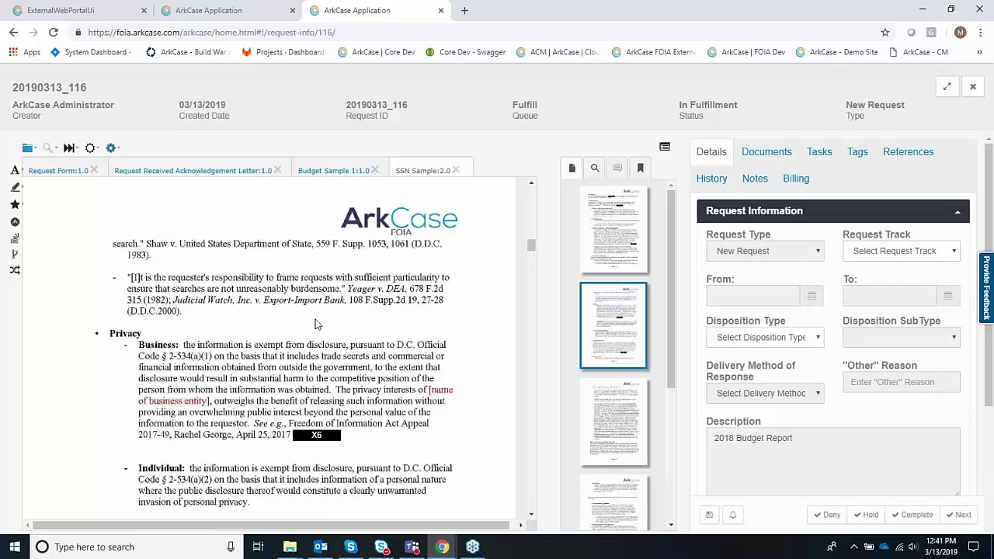
- Show request 20190313_116's Tasks list, starting a new task and cancelling it unsaved
click(820, 153)
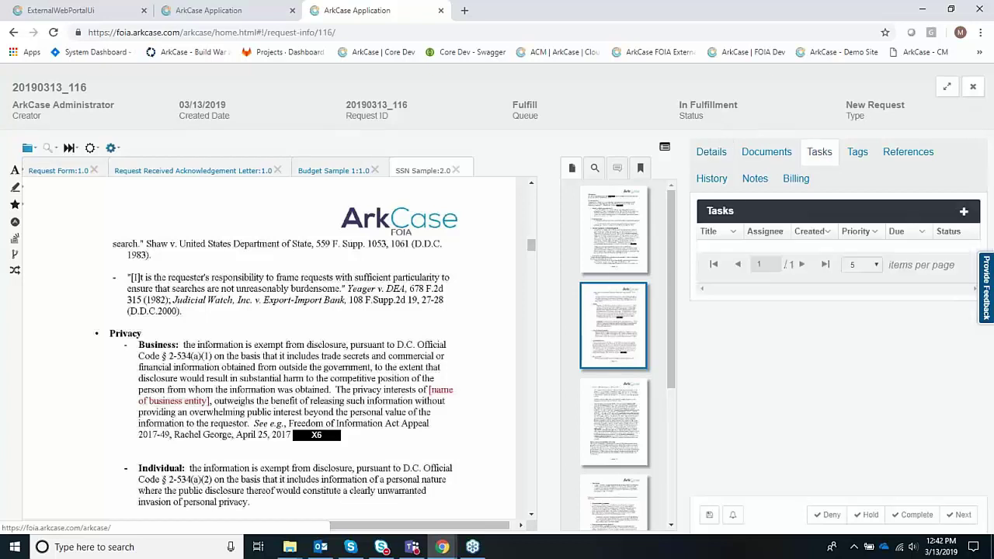
click(963, 212)
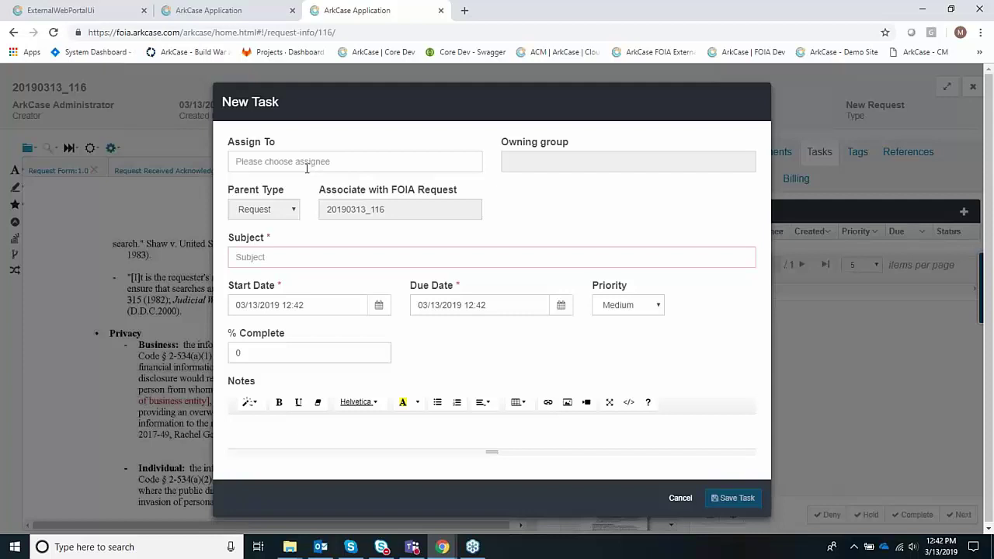
click(681, 499)
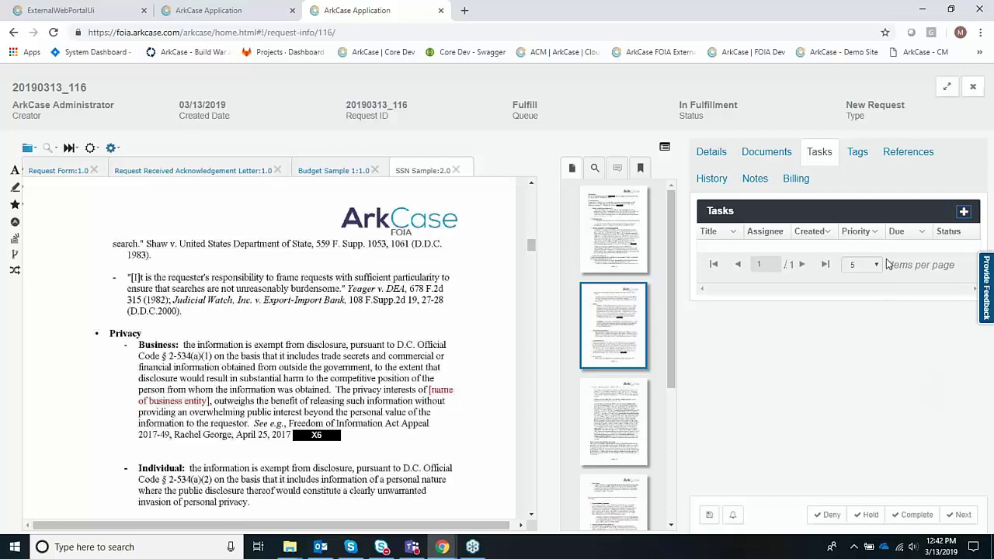
- Complete the fulfillment step of request 20190313_116
click(919, 515)
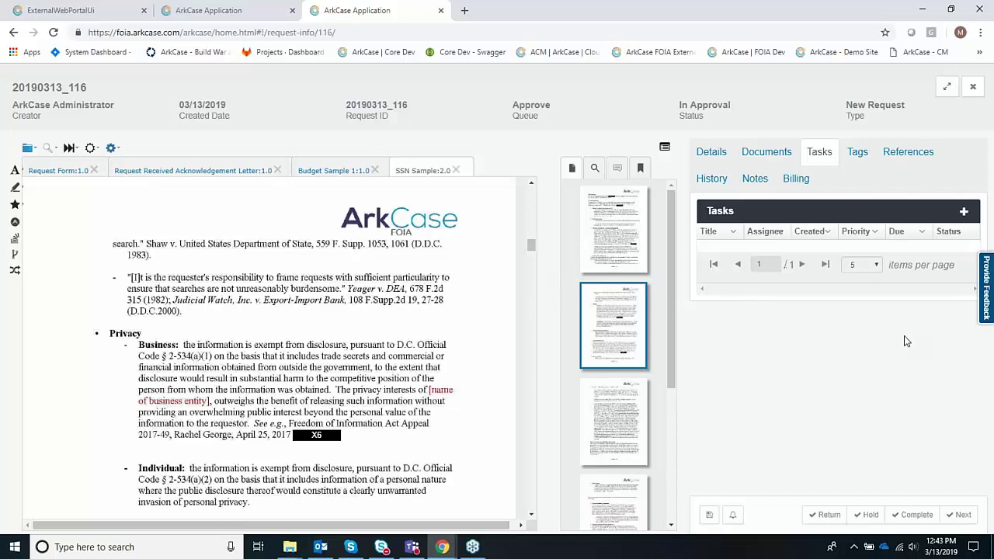
- Review the request's details form and open the Budget Sample 1 document
click(711, 154)
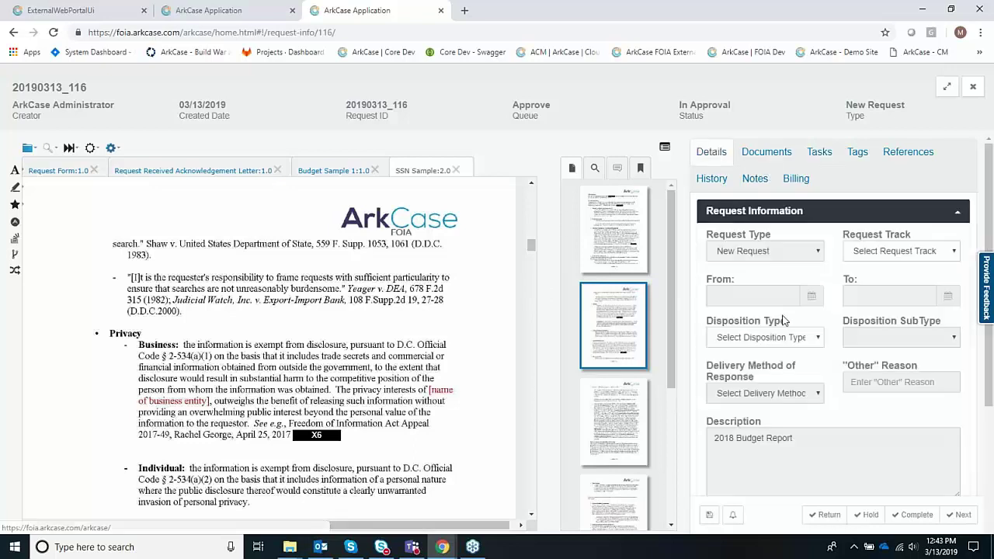
scroll(843, 369, down, 4)
scroll(845, 374, up, 5)
click(340, 171)
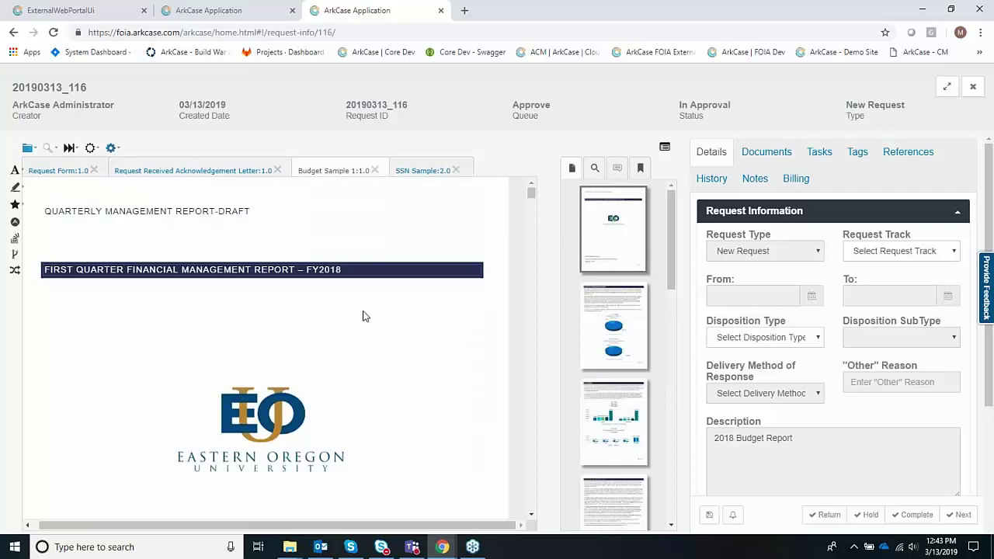
scroll(362, 317, down, 5)
scroll(363, 317, down, 5)
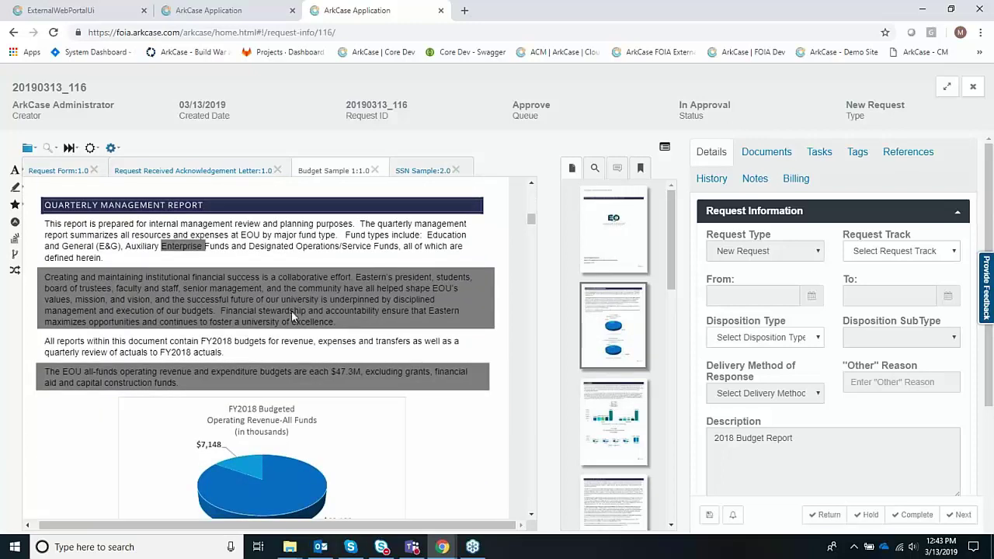
- Delete the grey Enterprise highlight from Budget Sample 1 and save the document
click(188, 248)
click(189, 248)
click(329, 412)
click(442, 261)
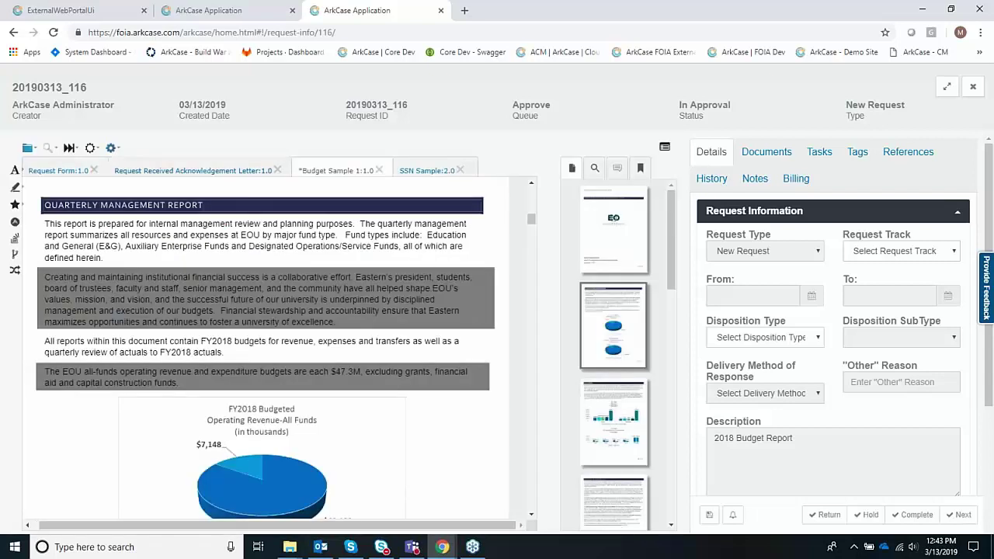
click(28, 148)
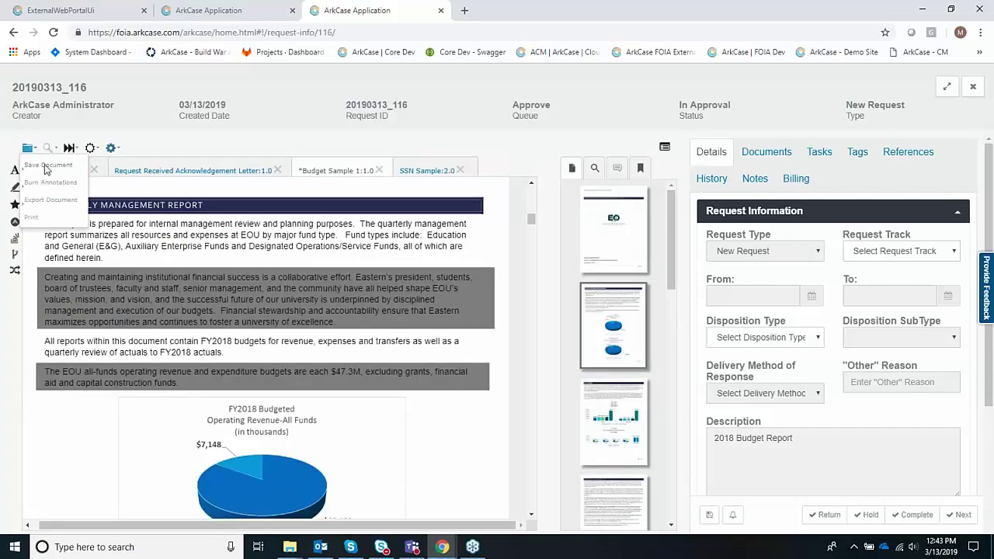
click(45, 167)
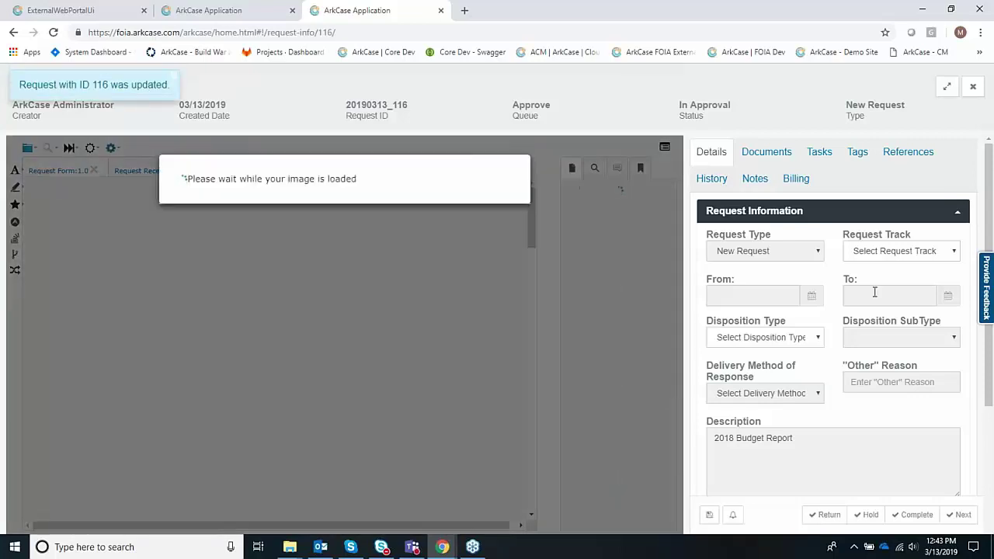
scroll(886, 380, down, 3)
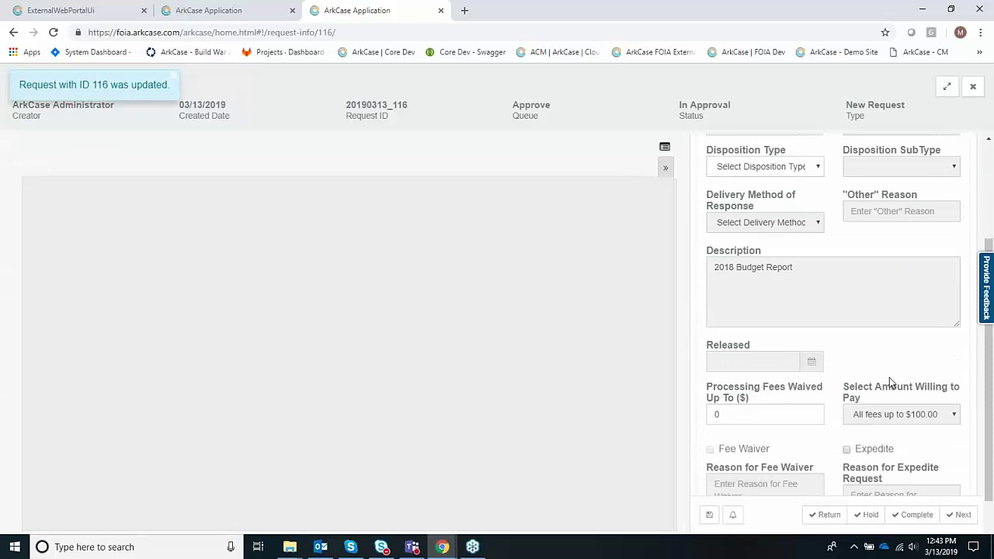
scroll(889, 380, down, 3)
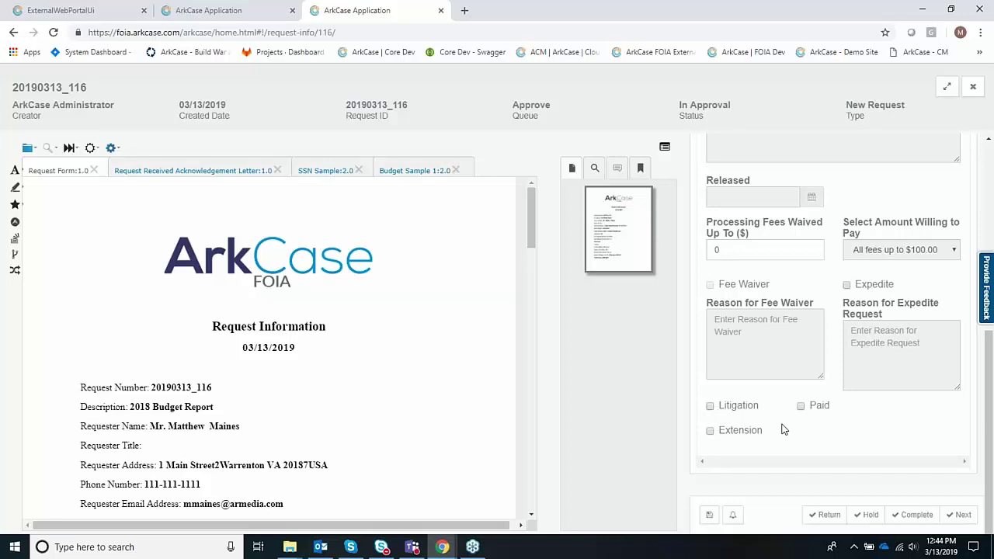
scroll(783, 430, up, 3)
scroll(786, 435, up, 3)
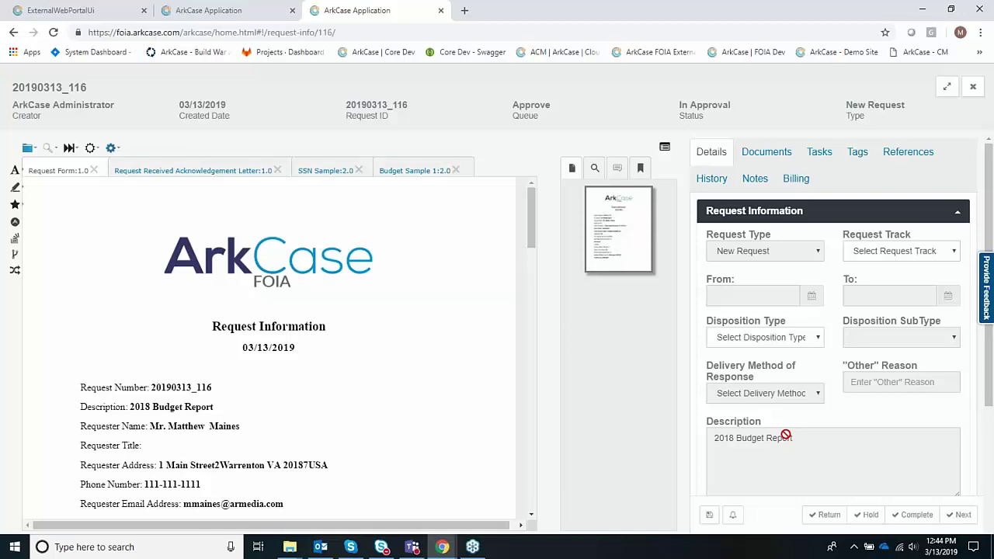
- In the Documents tab, copy Budget Sample 1 and SSN Sample from 02 Working
click(767, 153)
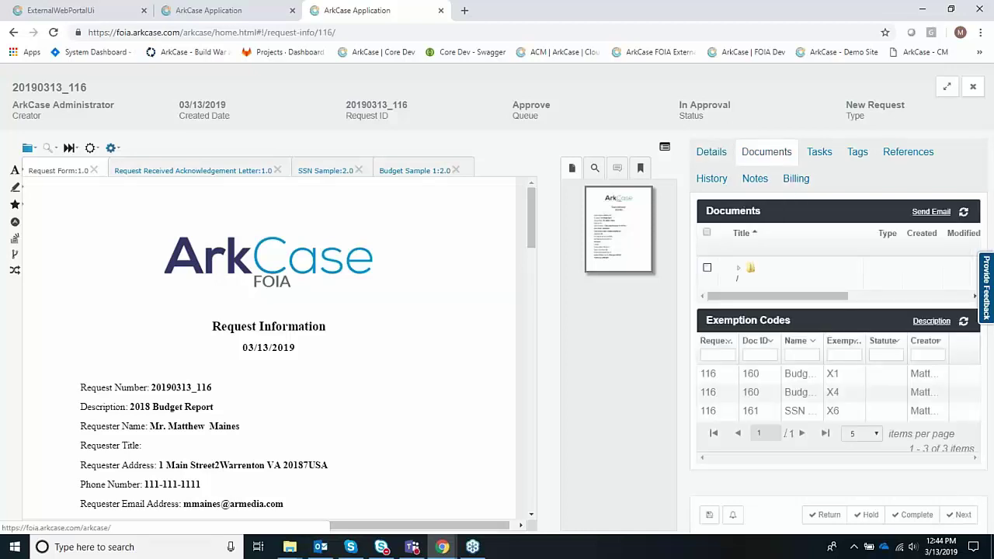
click(742, 268)
click(739, 268)
click(739, 336)
click(738, 339)
click(707, 336)
click(707, 369)
right_click(773, 371)
click(809, 420)
- Paste the two copied documents into the 03 Response folder
click(761, 402)
right_click(765, 402)
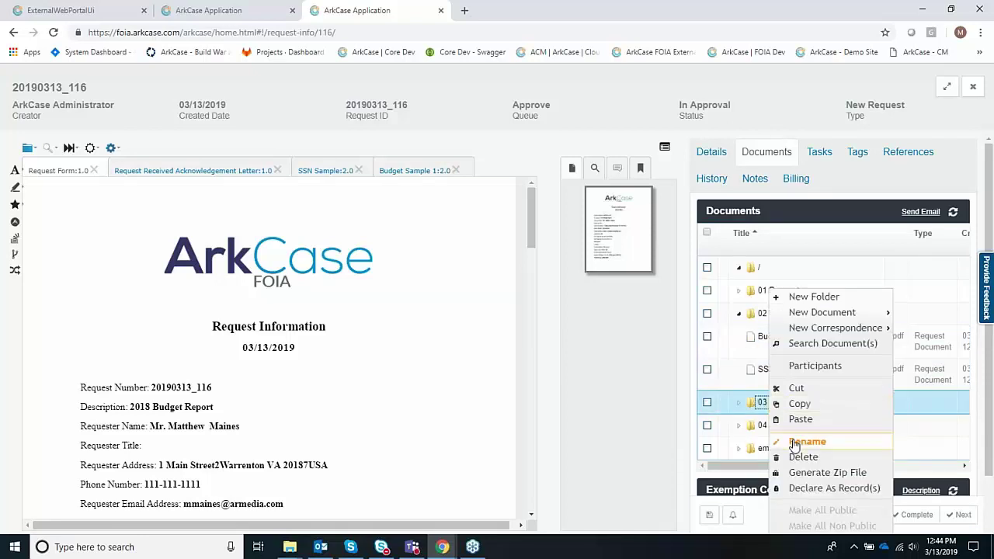
click(802, 419)
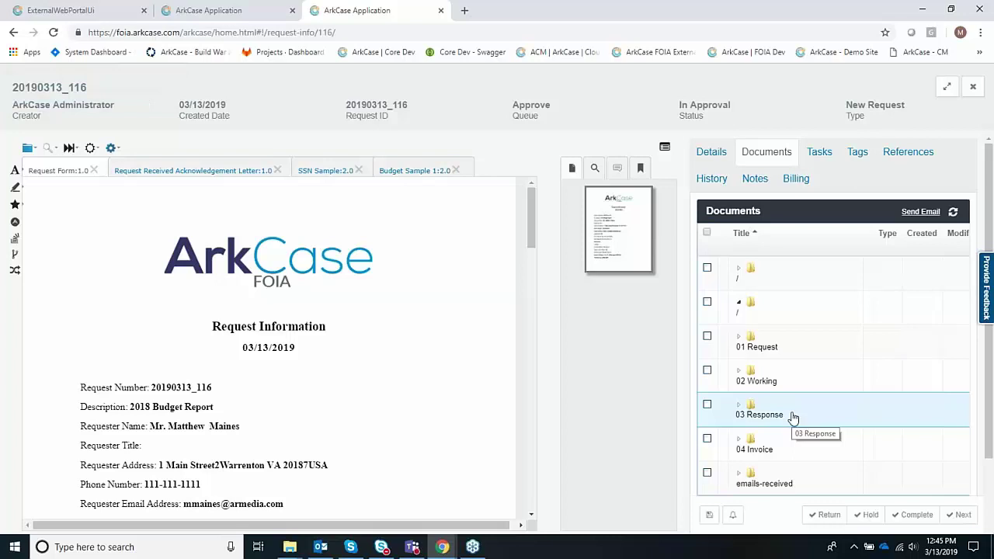
click(799, 399)
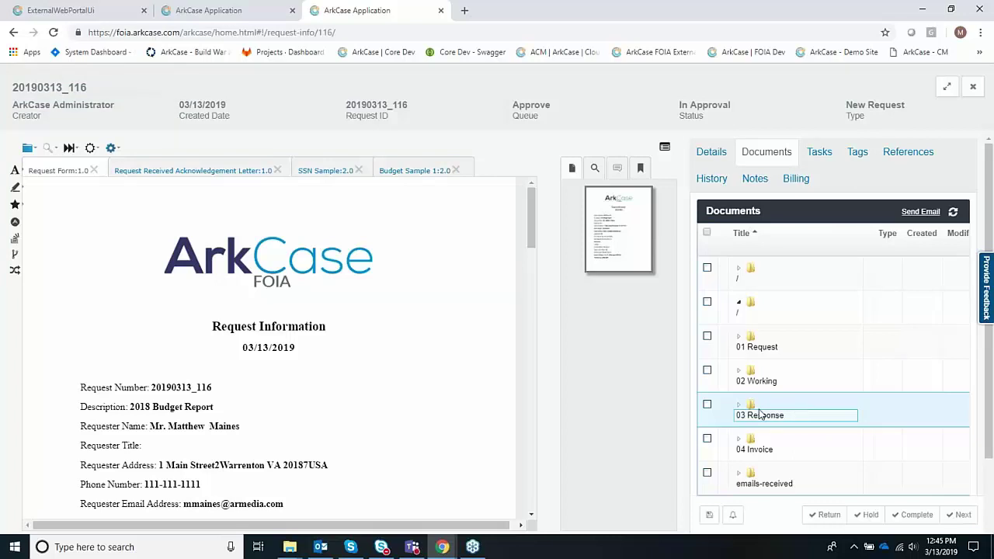
right_click(752, 411)
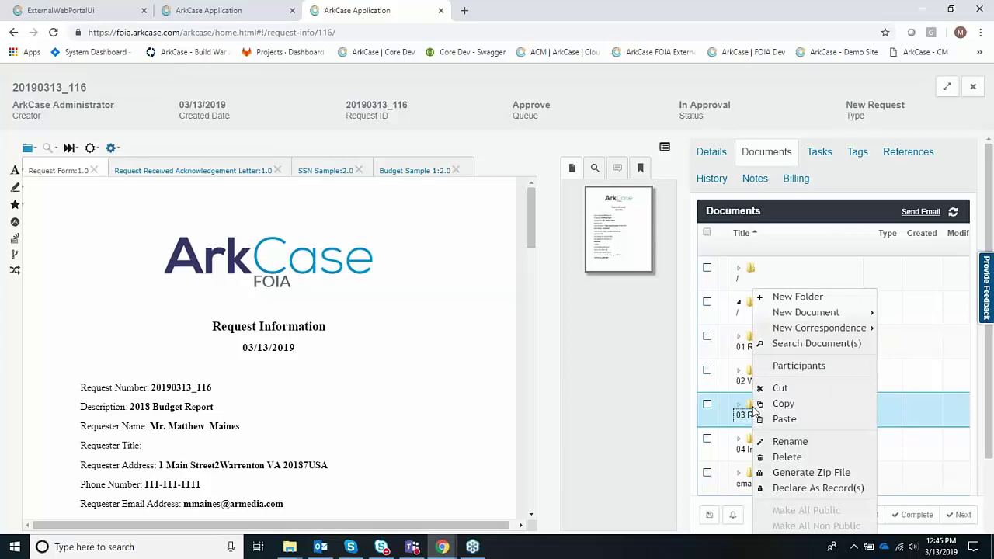
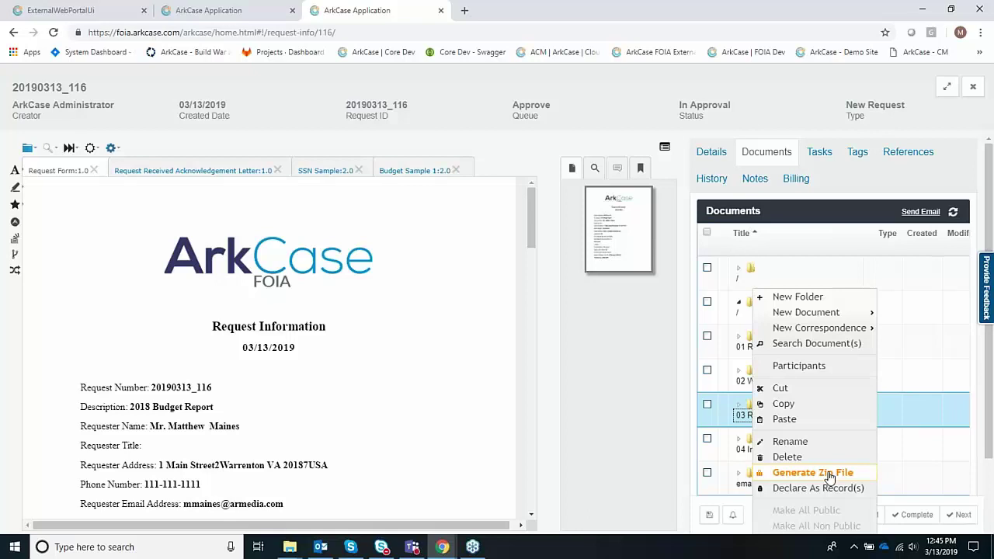
- Complete the approval step for the 2018 Budget Report request and view its empty billing charges
click(910, 533)
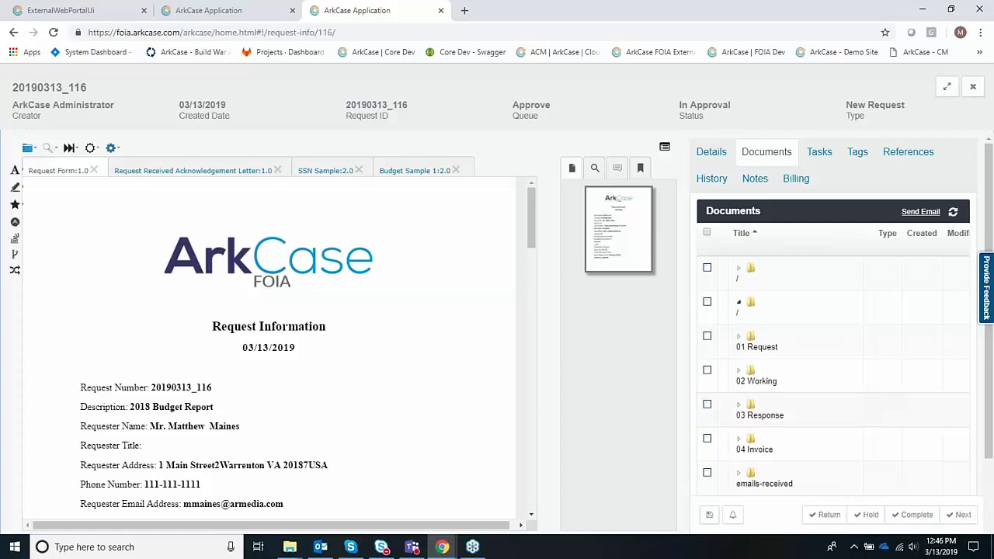
click(911, 515)
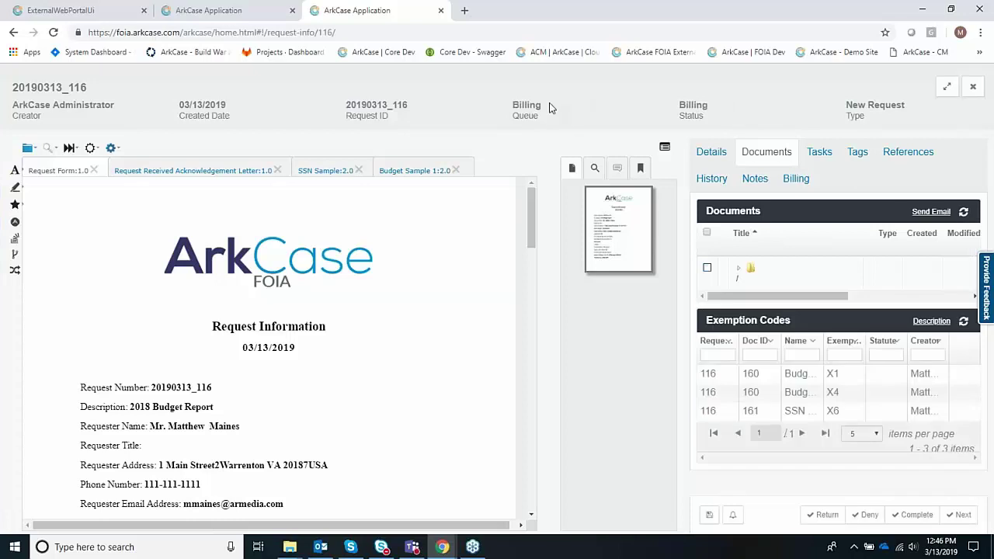
click(808, 186)
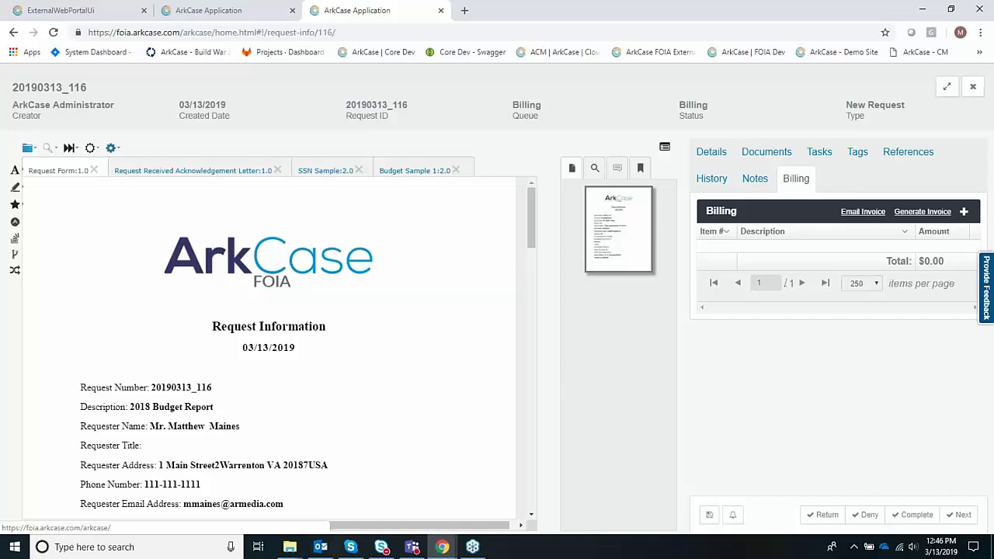
- Add a 'Research Fee' billing charge of 100 and generate the invoice
click(964, 211)
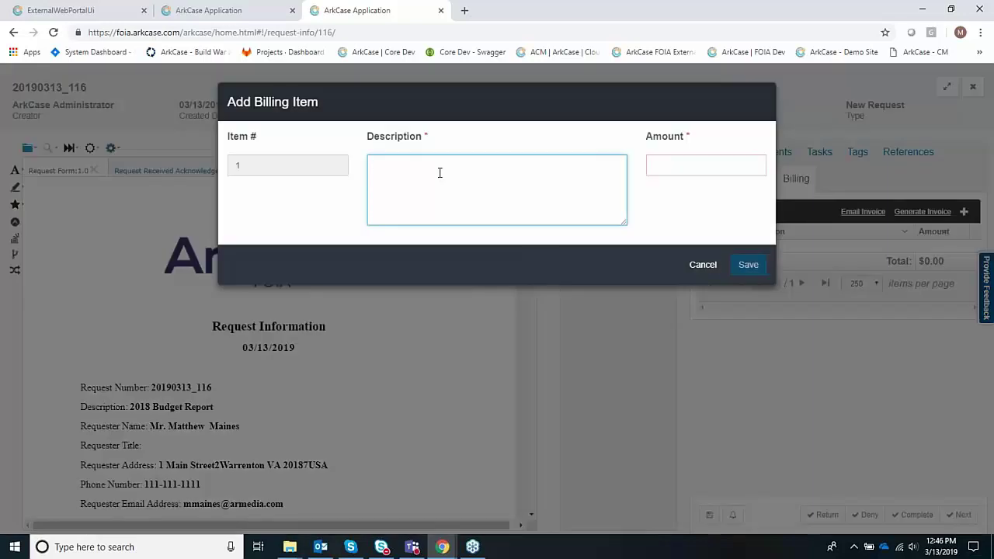
text(Research Fee)
key(Tab)
text(100)
key(Tab)
key(Return)
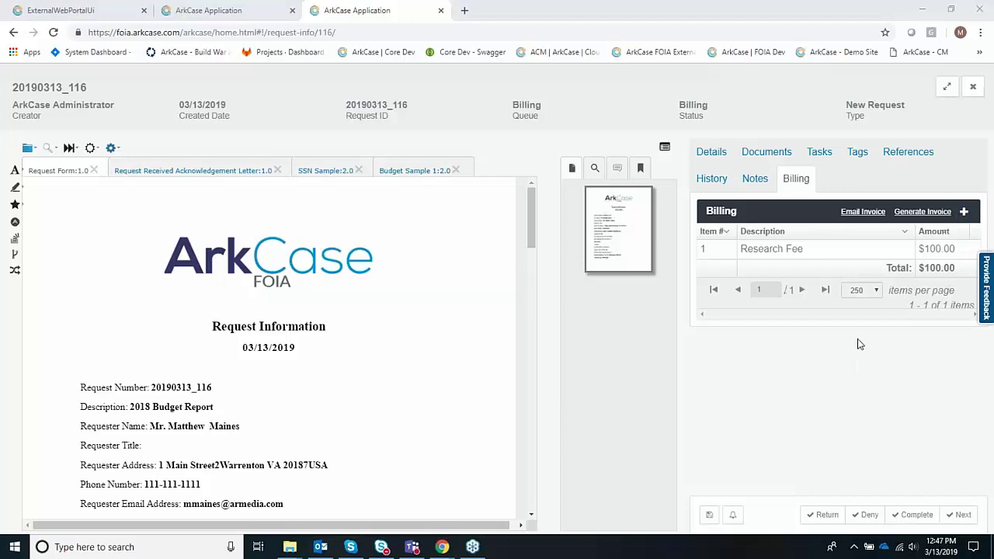
click(935, 214)
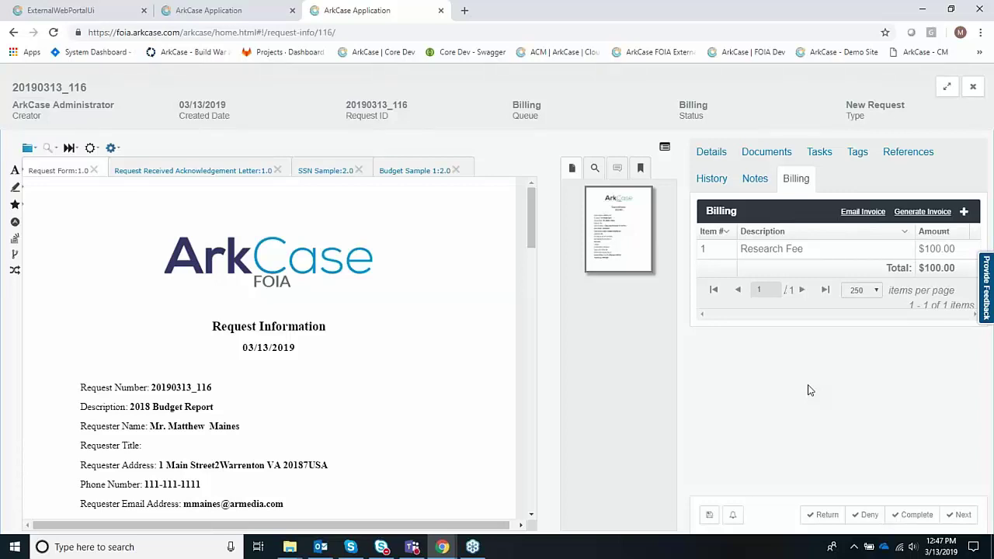
- Add a 'Check 123' billing entry with amount -$100 to offset the Research Fee
click(964, 212)
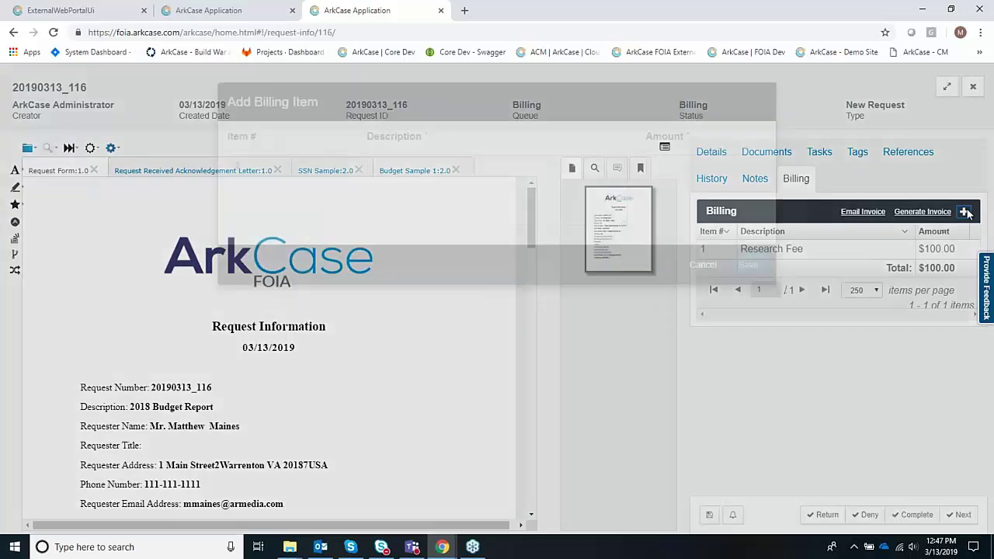
click(413, 182)
text(Che)
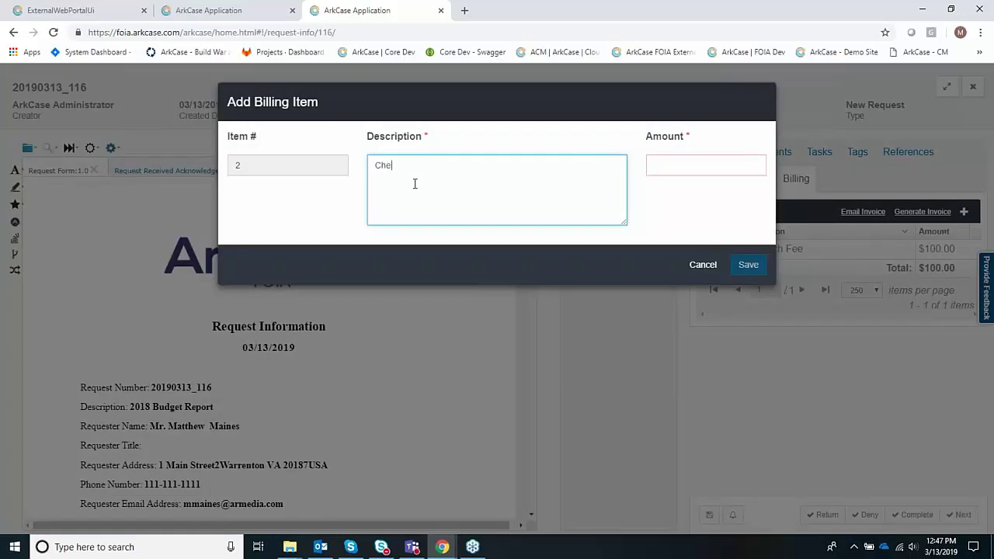
text(ck 123)
key(Tab)
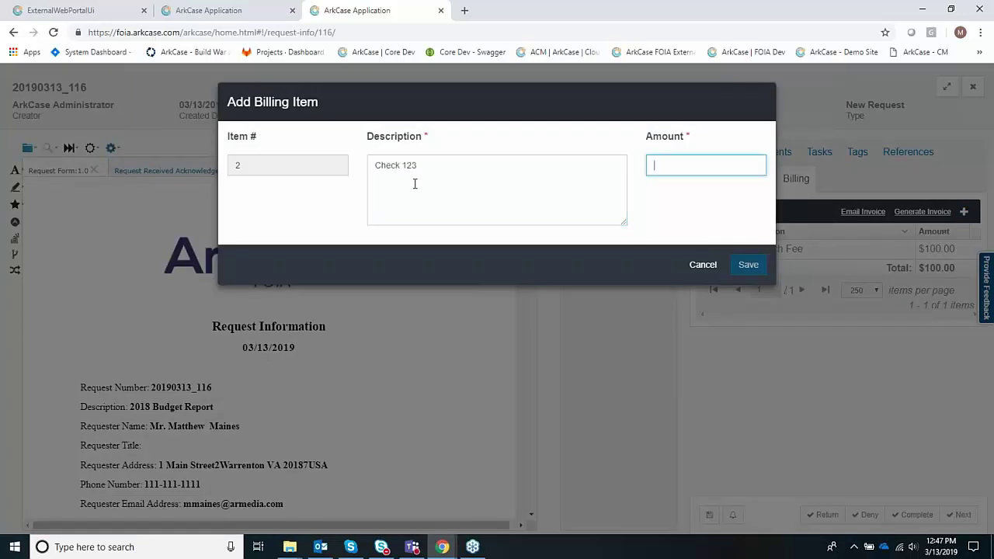
text(-$100)
key(Tab)
key(Return)
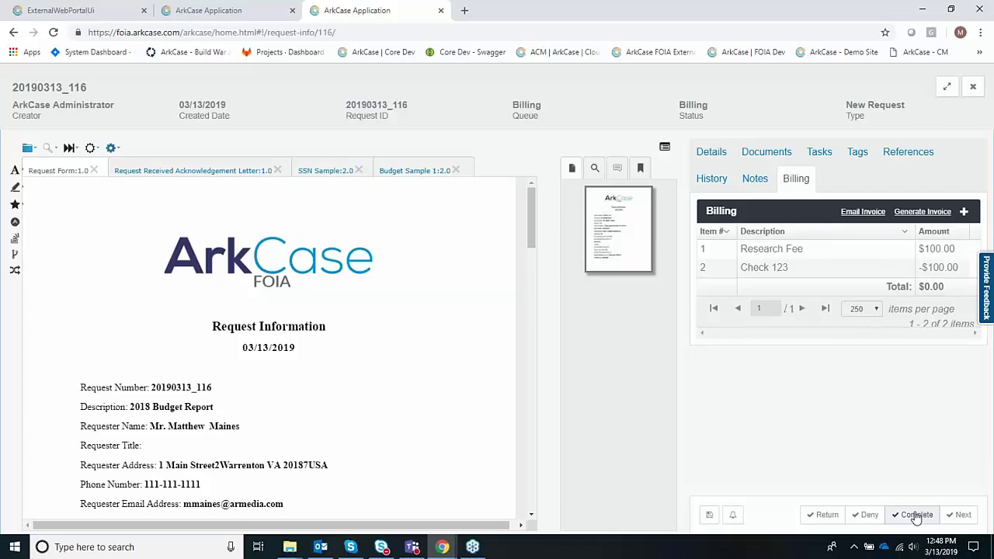
- Complete the billing step for request 116 and check its portal status and work queues
click(85, 11)
click(541, 328)
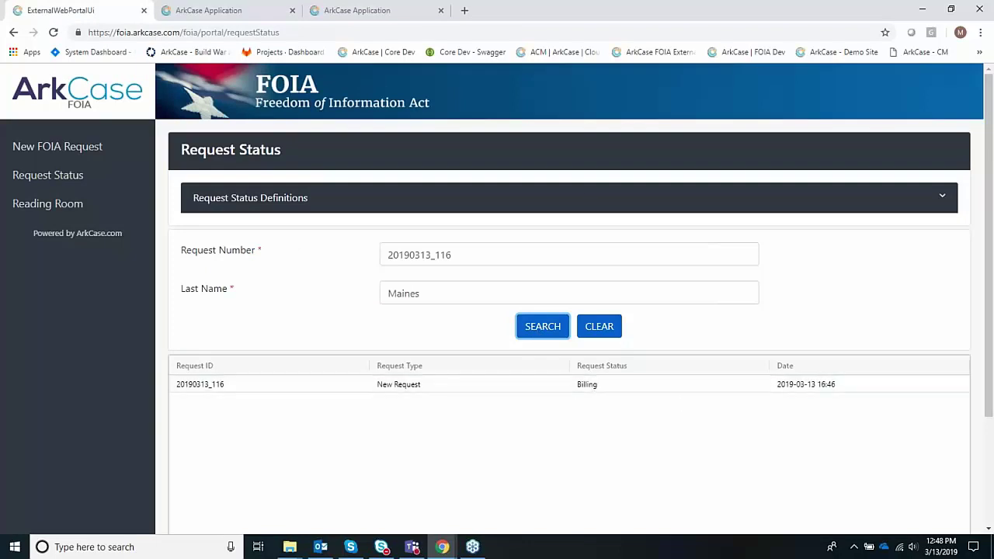
click(240, 11)
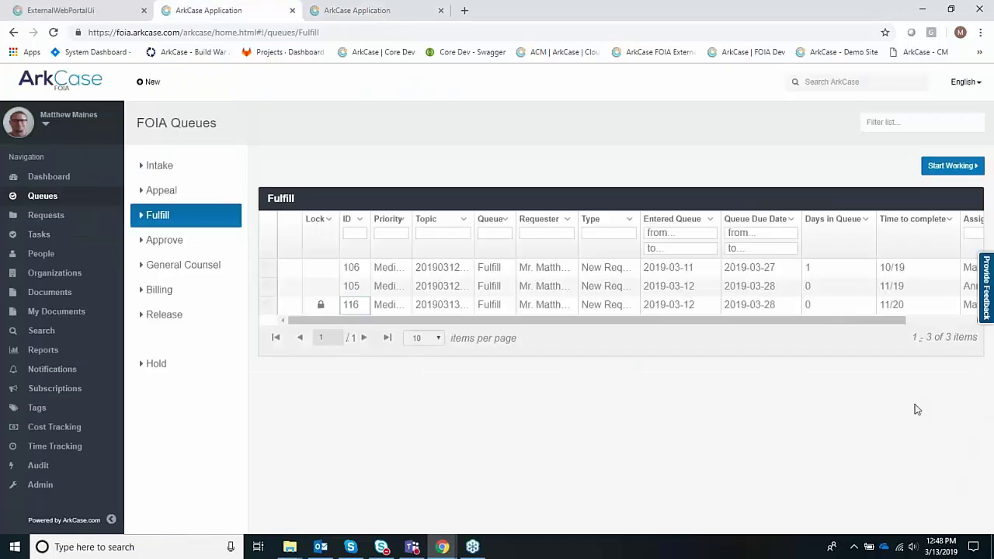
click(357, 12)
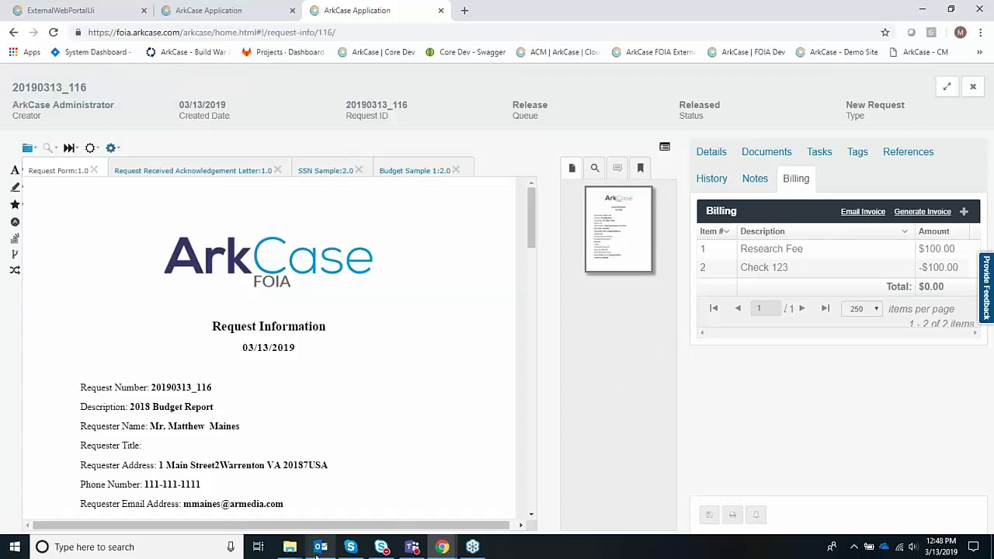
- Close request 116's page, view the Release queue, and return to the public portal
click(441, 10)
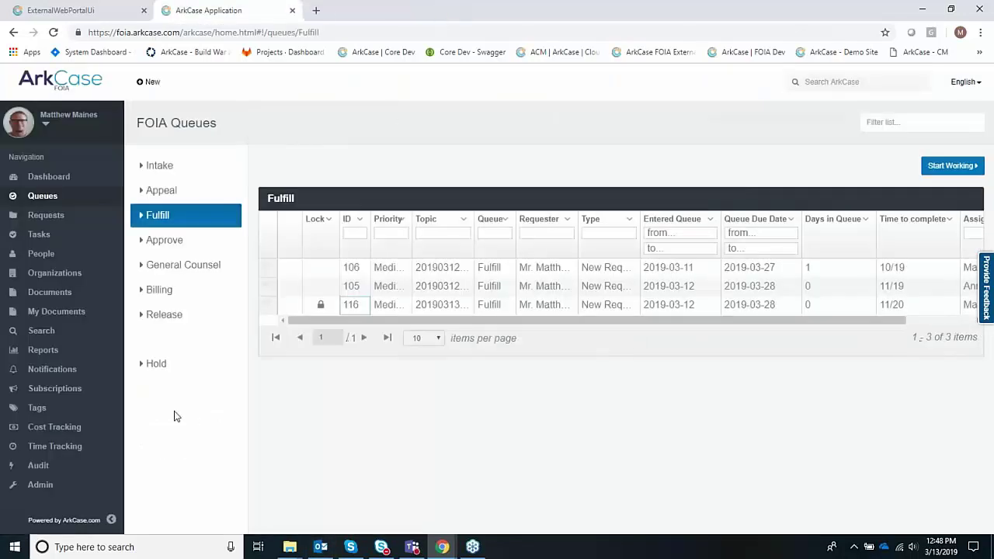
click(174, 317)
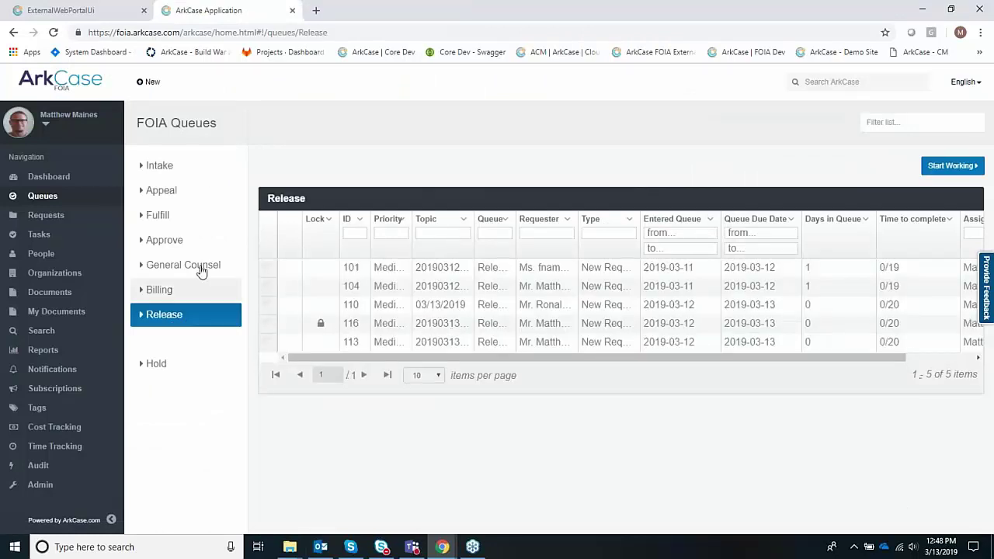
click(80, 11)
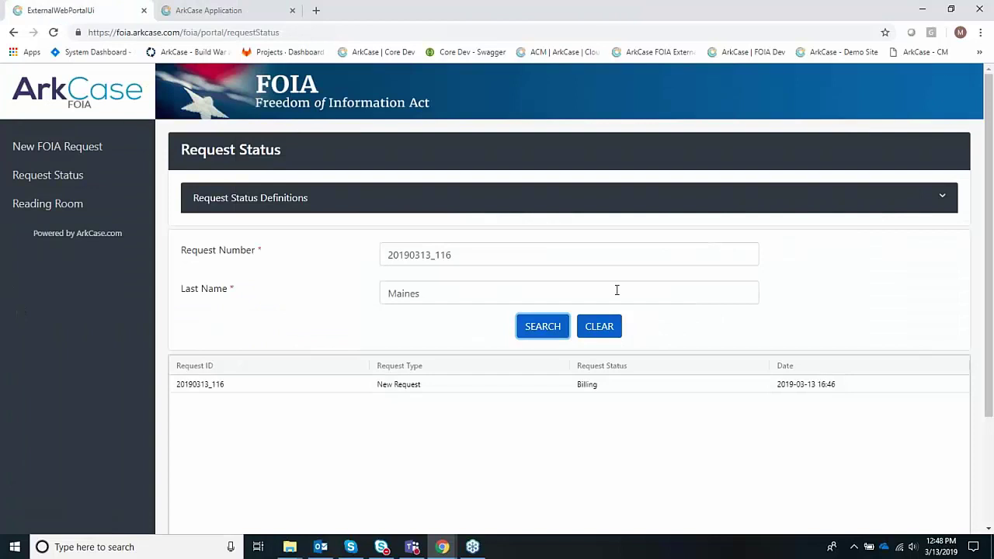
- Re-search request 20190313_116 to confirm it's Released, then download and open its zip
click(550, 331)
click(200, 386)
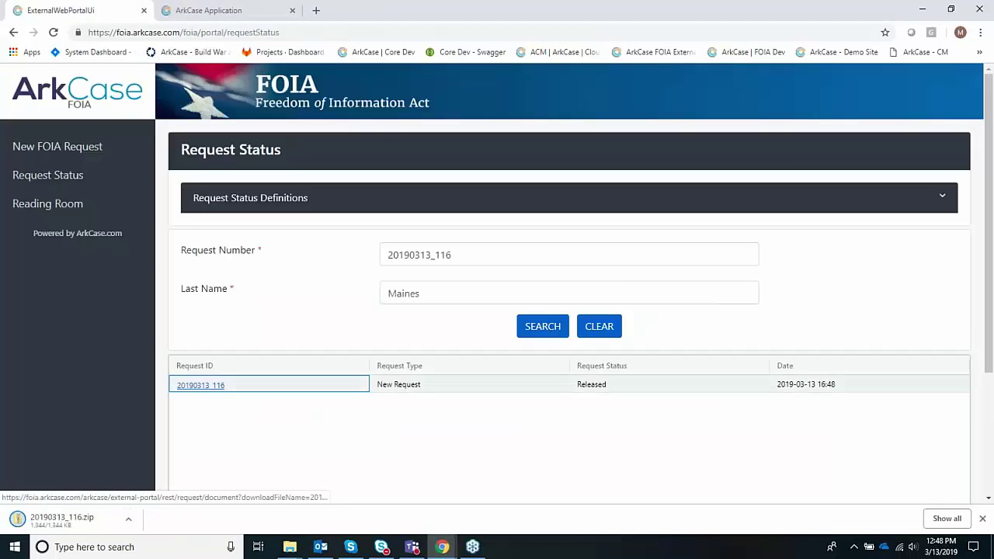
click(77, 527)
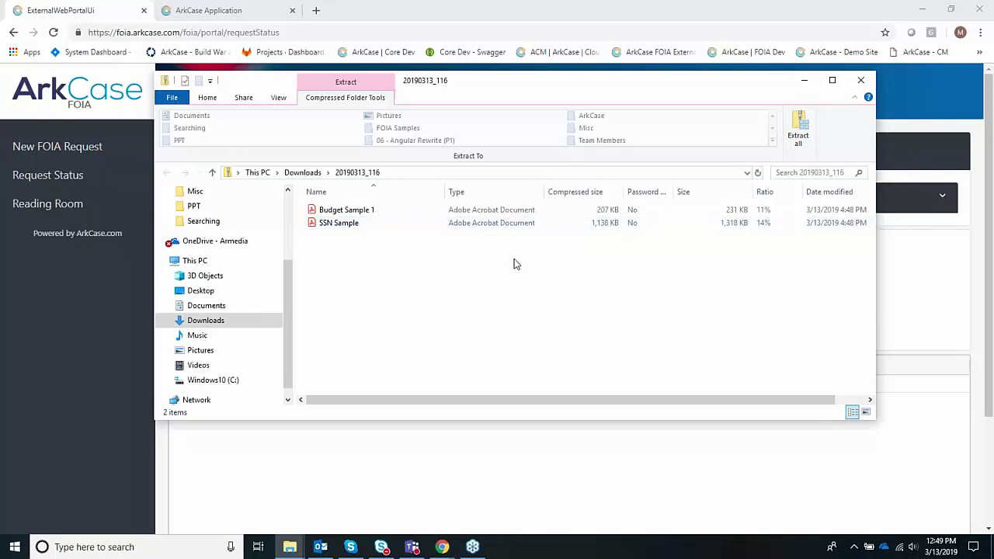
- Open the SSN Sample PDF to check its X6 redactions, then close Acrobat and the zip folder
click(352, 225)
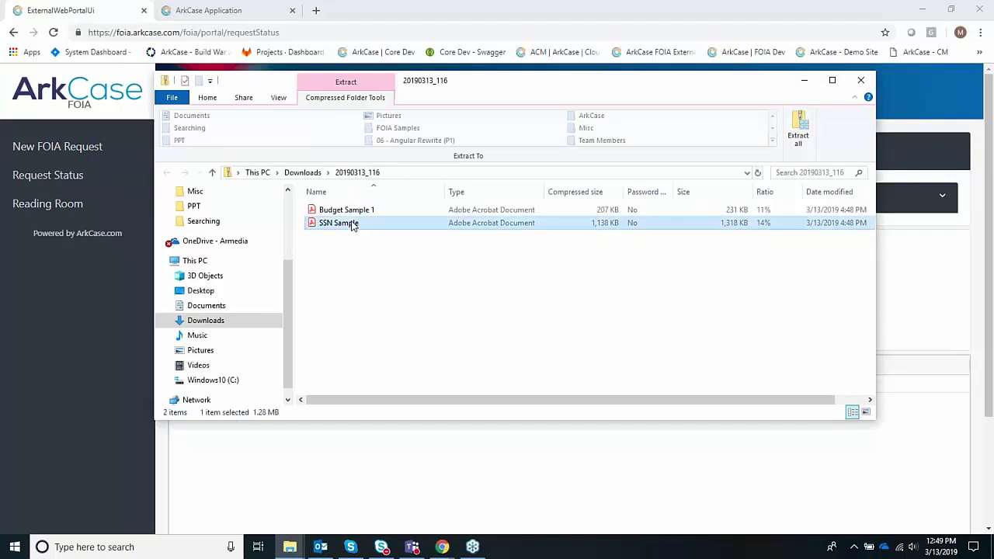
double_click(352, 225)
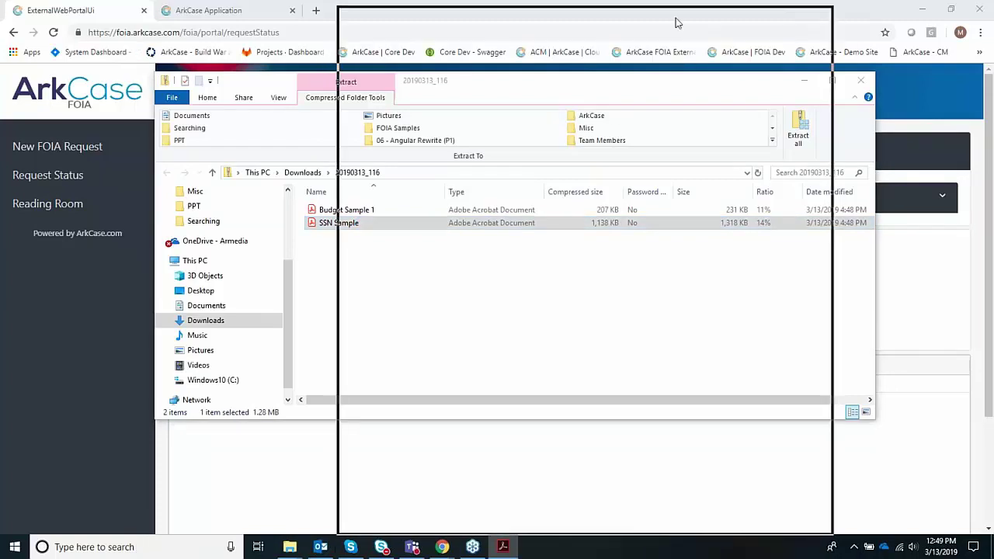
scroll(679, 187, down, 6)
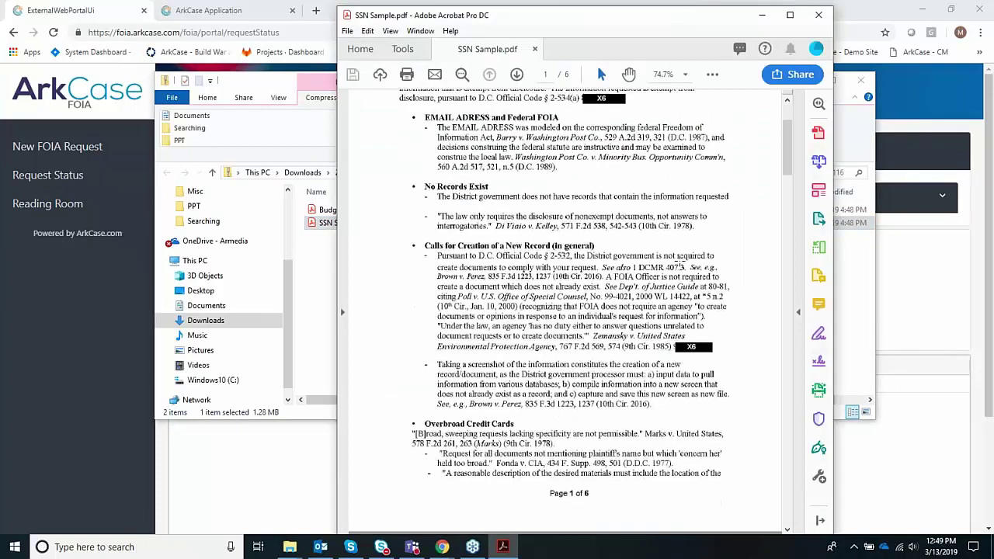
scroll(680, 274, up, 6)
click(818, 15)
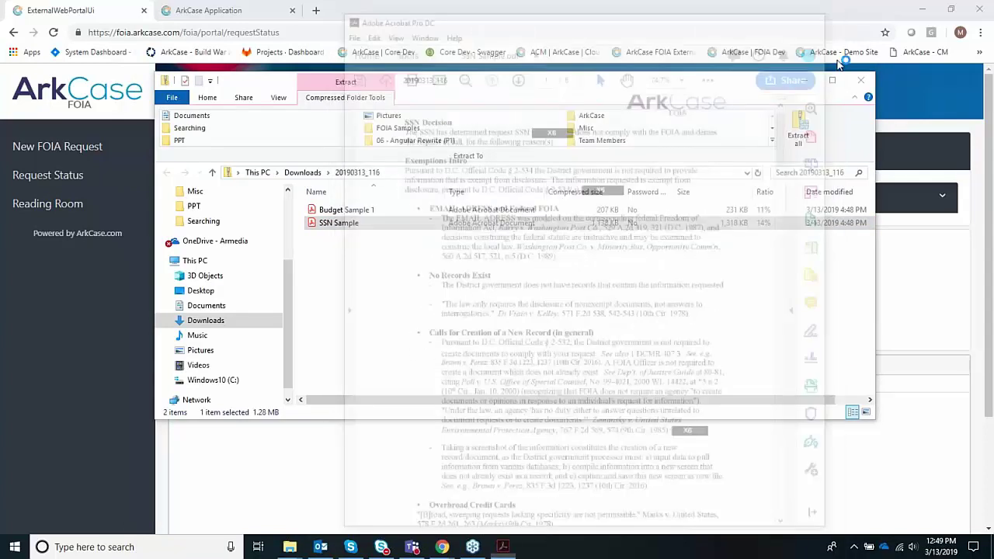
click(861, 80)
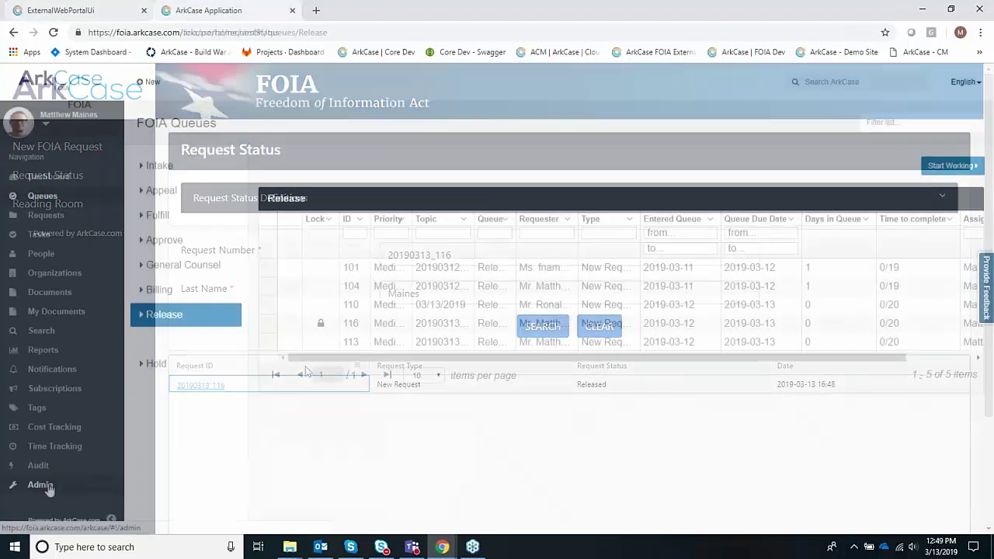
- Go from LDAP Configuration to Organizational Hierarchy and list the ARKCASE_ADMINISTRATOR group's members
click(41, 484)
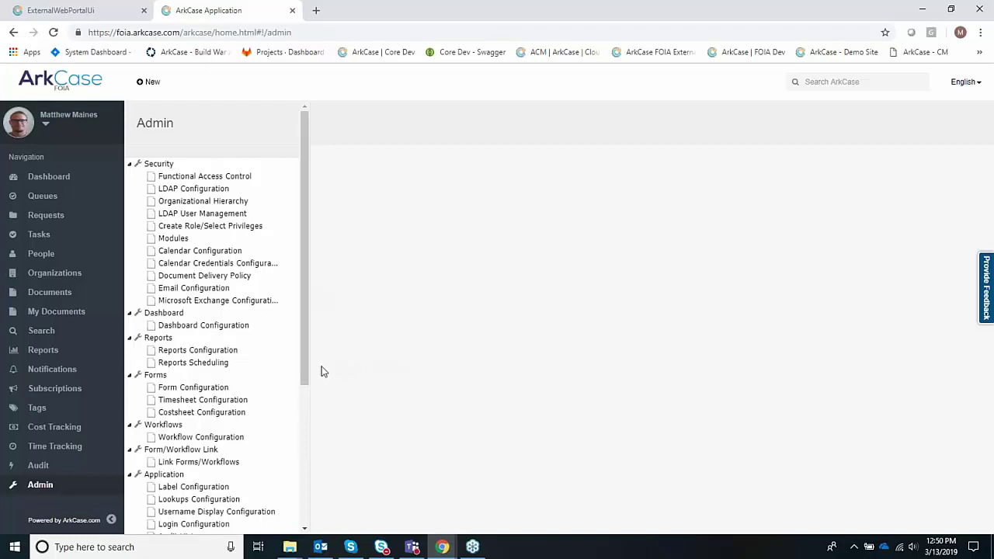
click(220, 191)
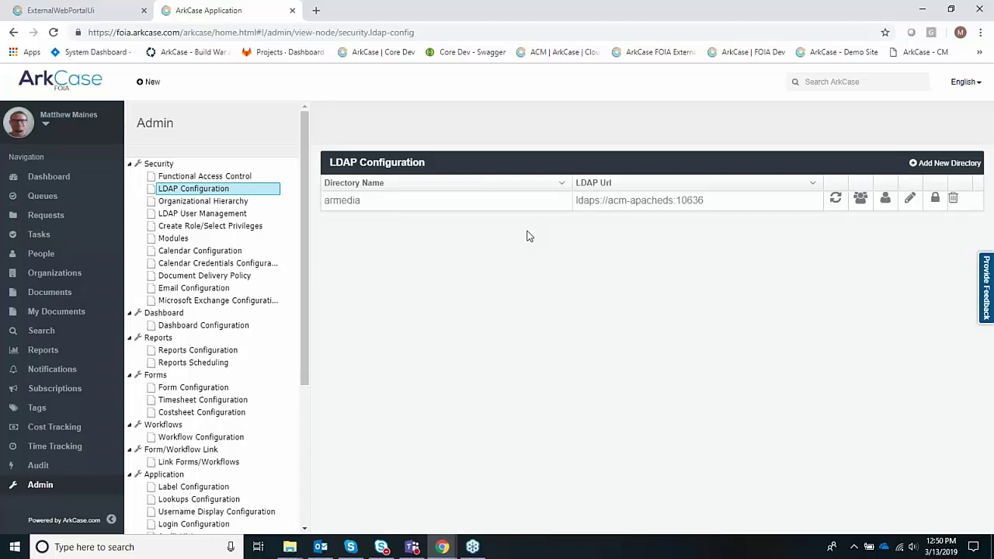
click(237, 202)
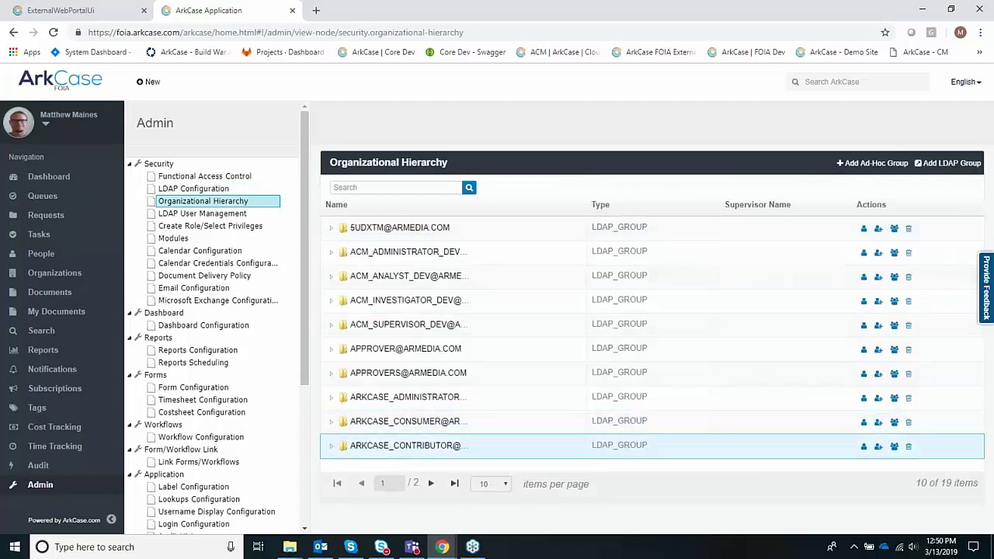
click(331, 398)
scroll(388, 419, down, 5)
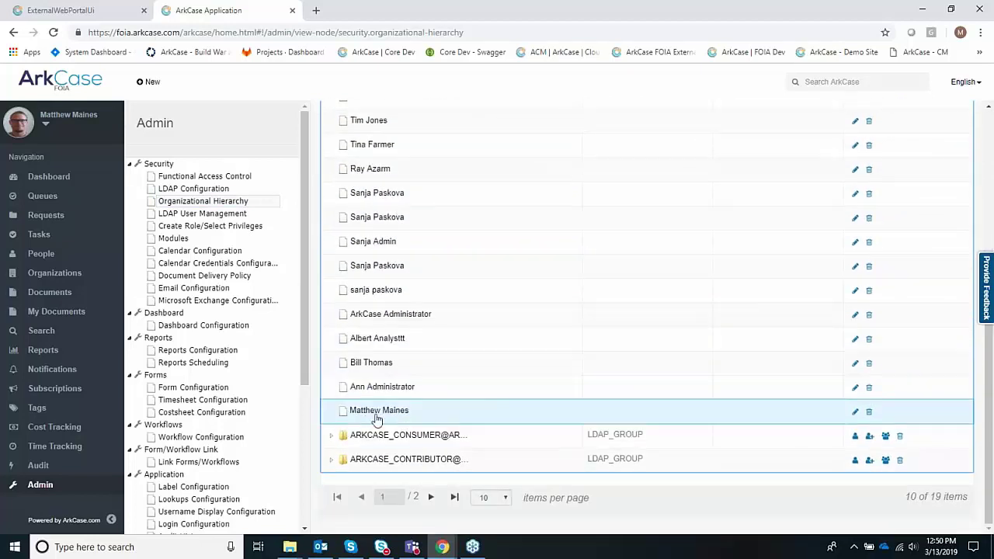
scroll(375, 419, up, 1)
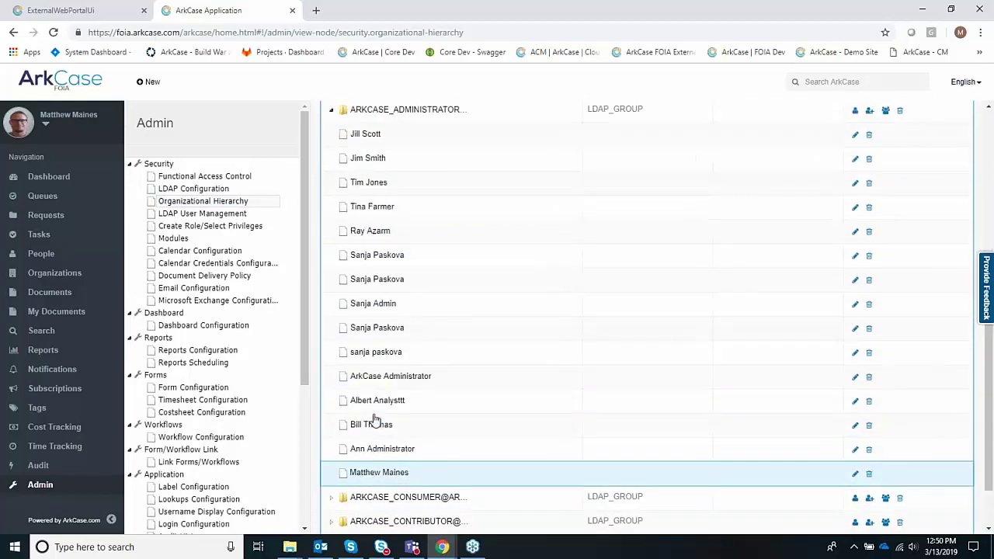
- Review Functional Access Control groups for ROLE_OFFICER and the role privileges settings
click(233, 179)
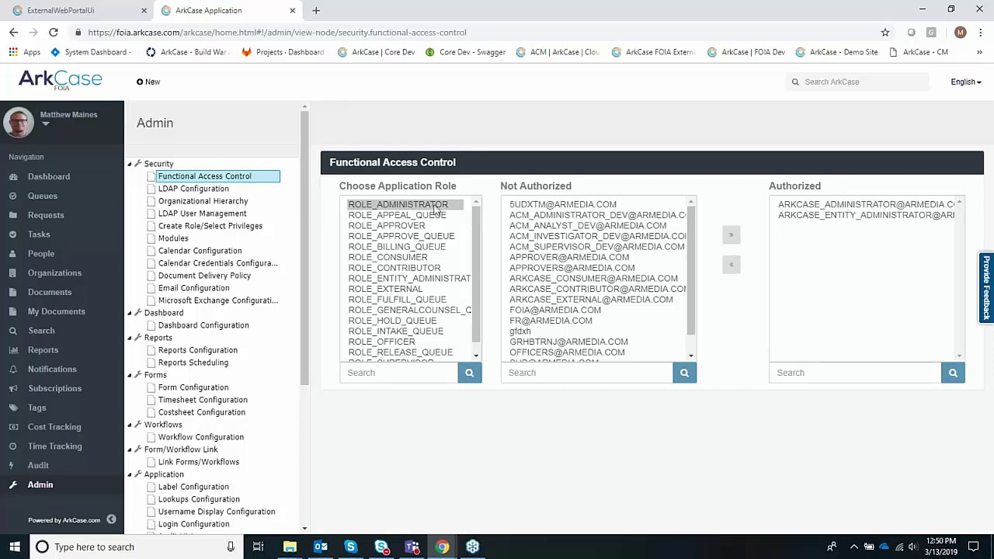
click(411, 342)
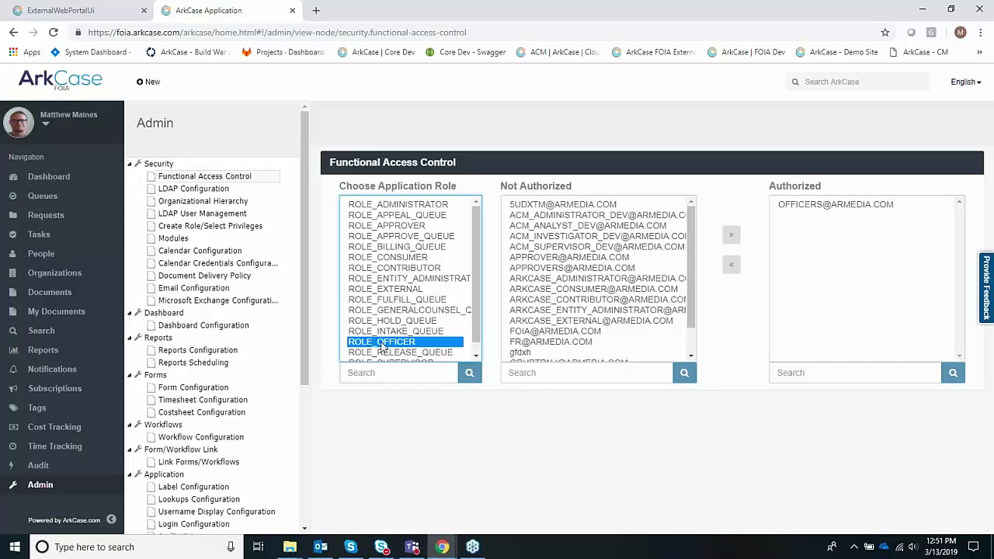
click(208, 230)
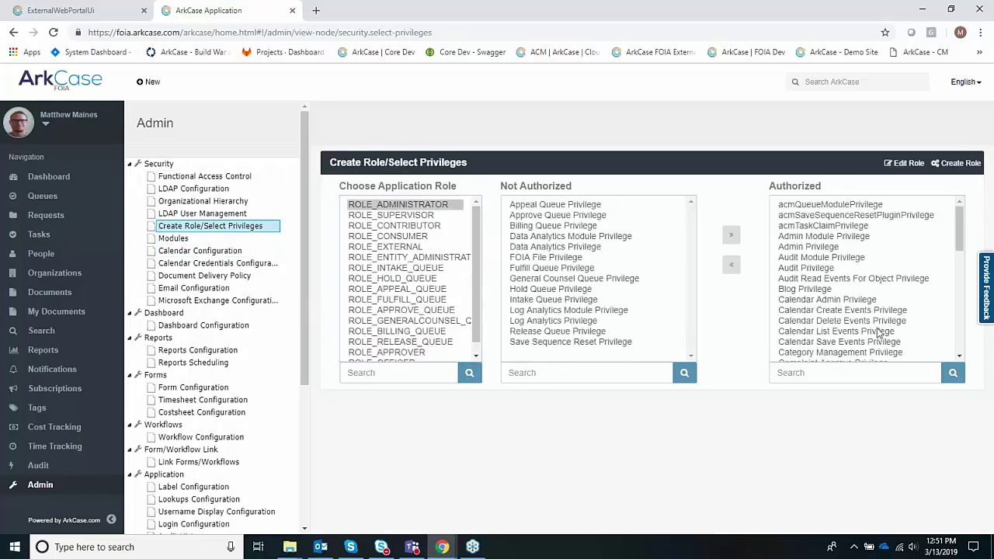
scroll(404, 299, down, 1)
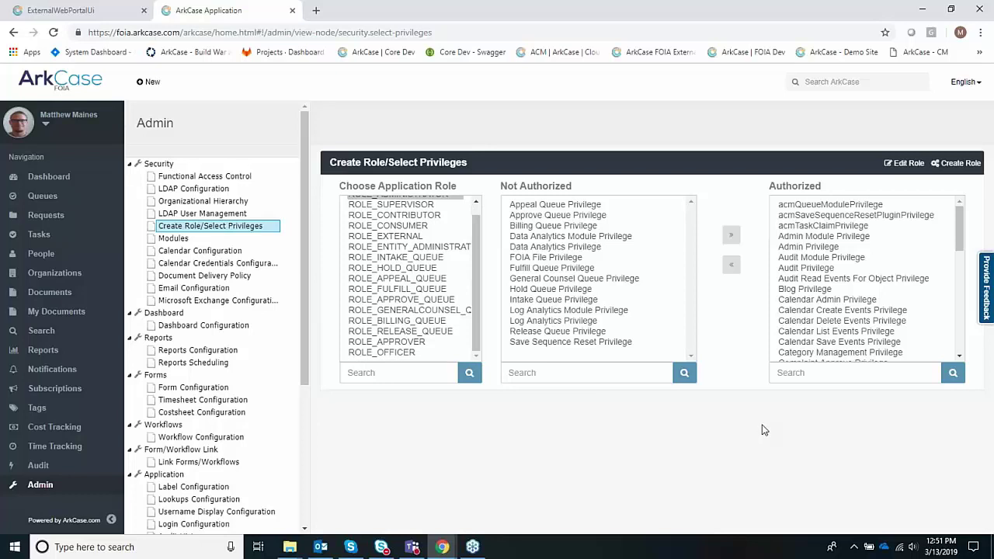
- Remove all five authorized roles from the Subscriptions module
click(171, 238)
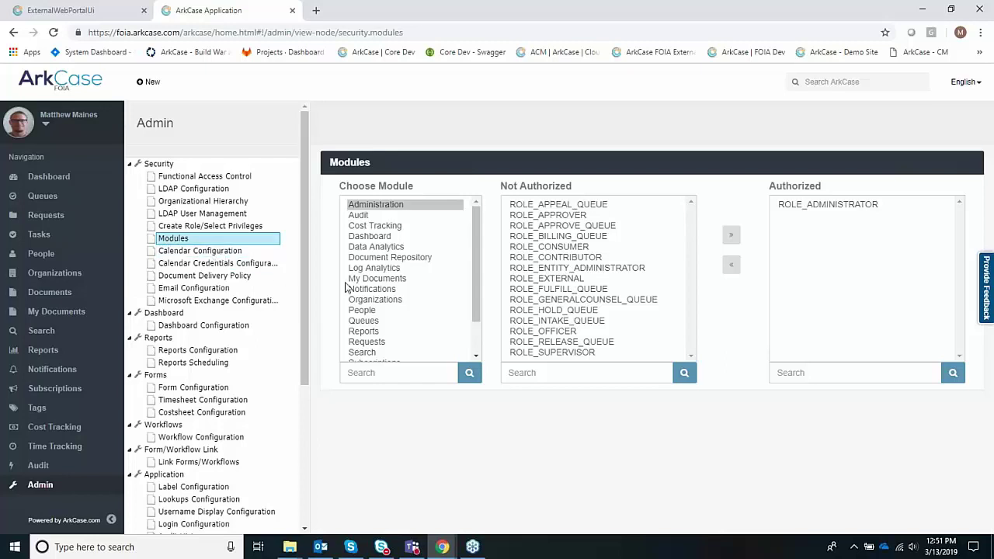
scroll(414, 334, down, 2)
click(388, 322)
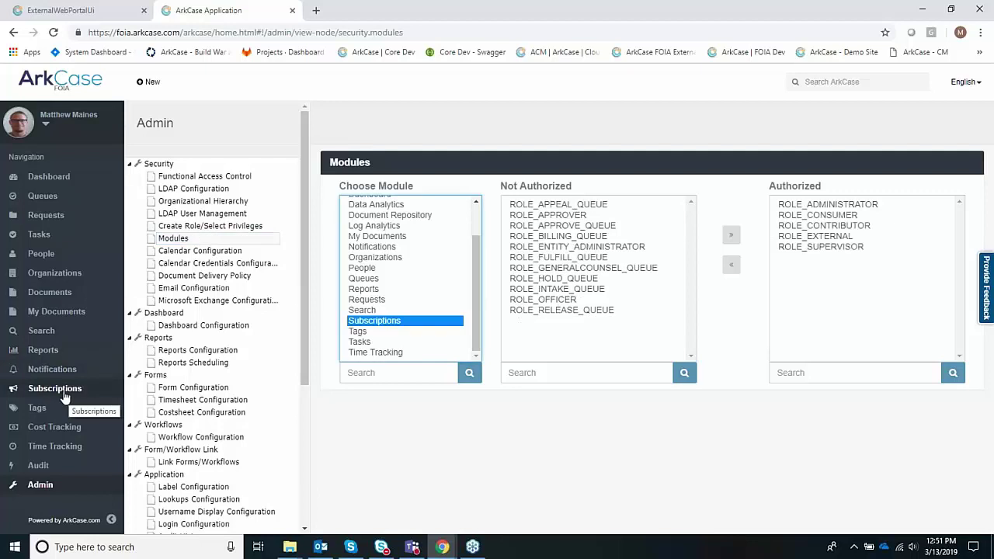
click(821, 208)
key(shift+Down)
key(shift+Down)
key(shift+Down)
key(shift+Down)
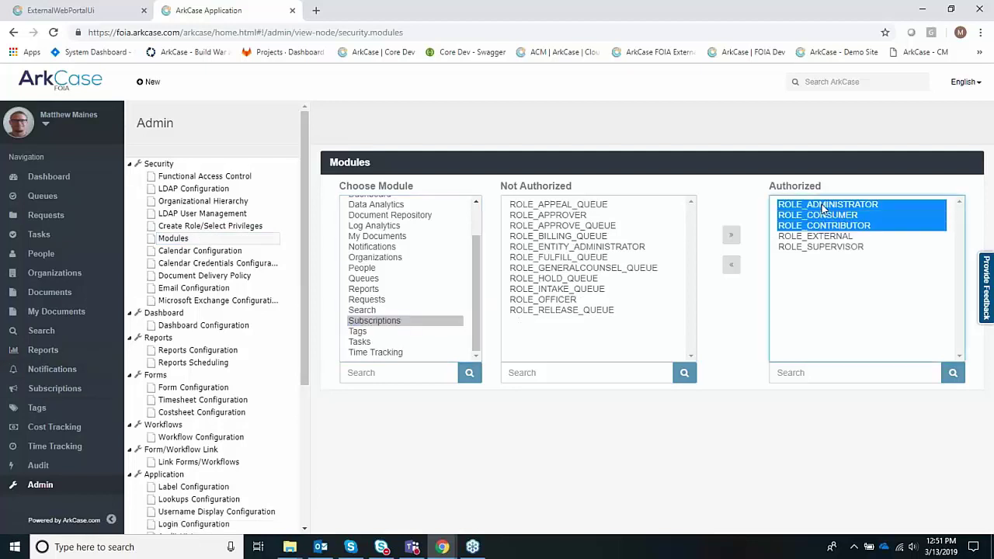
click(731, 265)
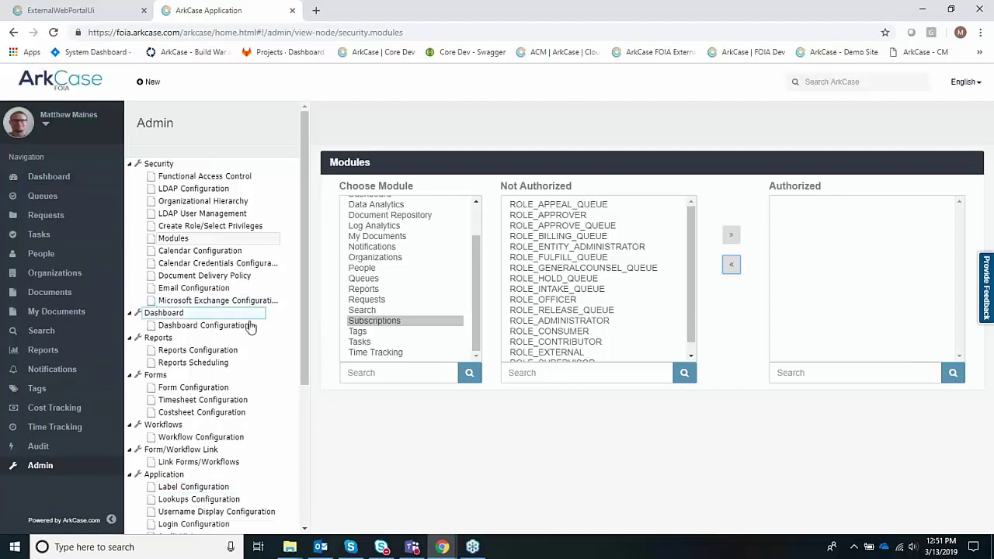
- Step through Calendar, Document Delivery Policy, Email and Microsoft Exchange settings, then Dashboard Configuration
click(213, 253)
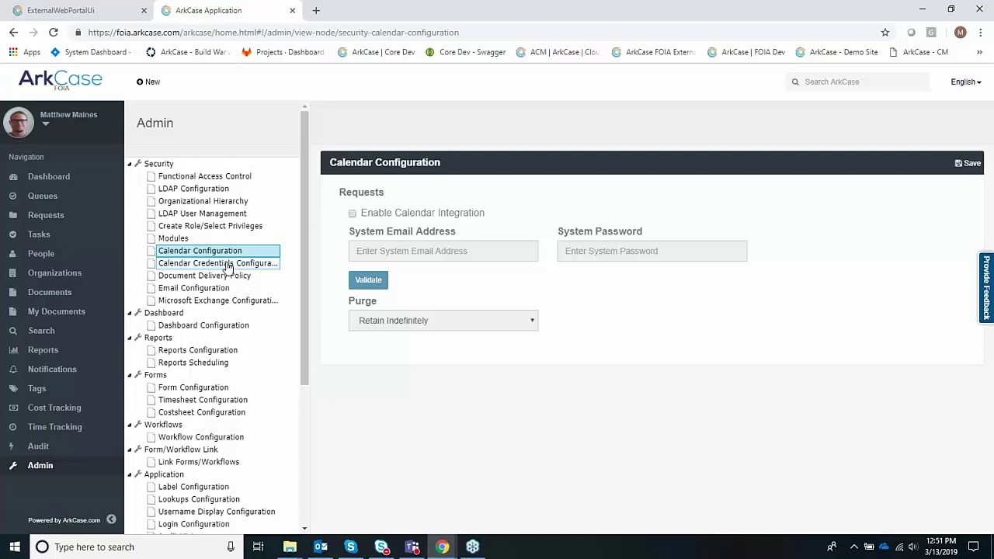
click(226, 277)
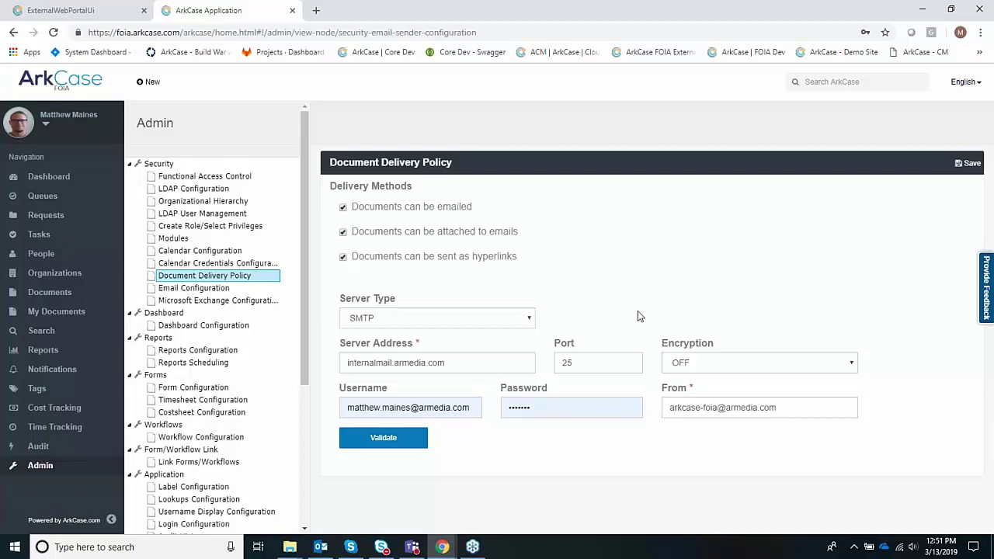
click(195, 289)
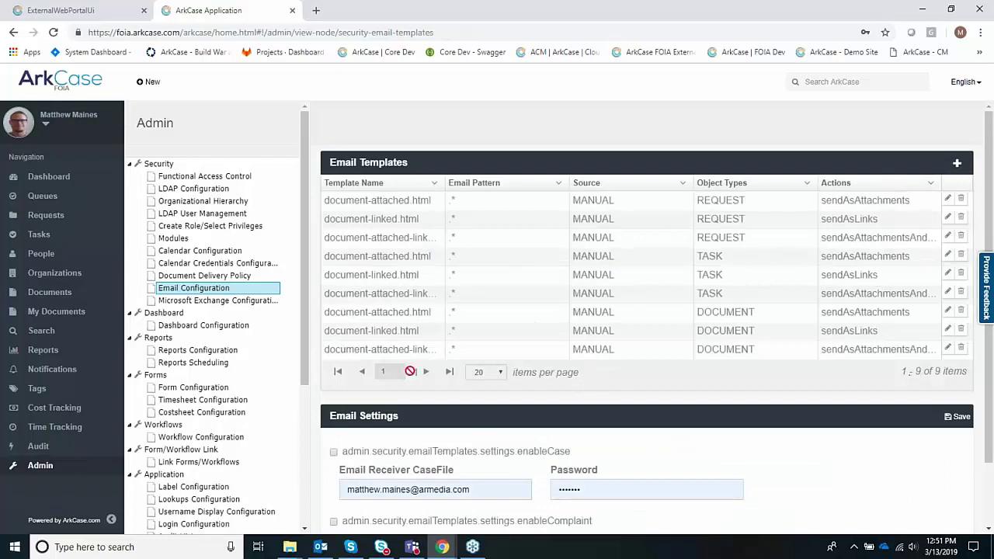
click(229, 304)
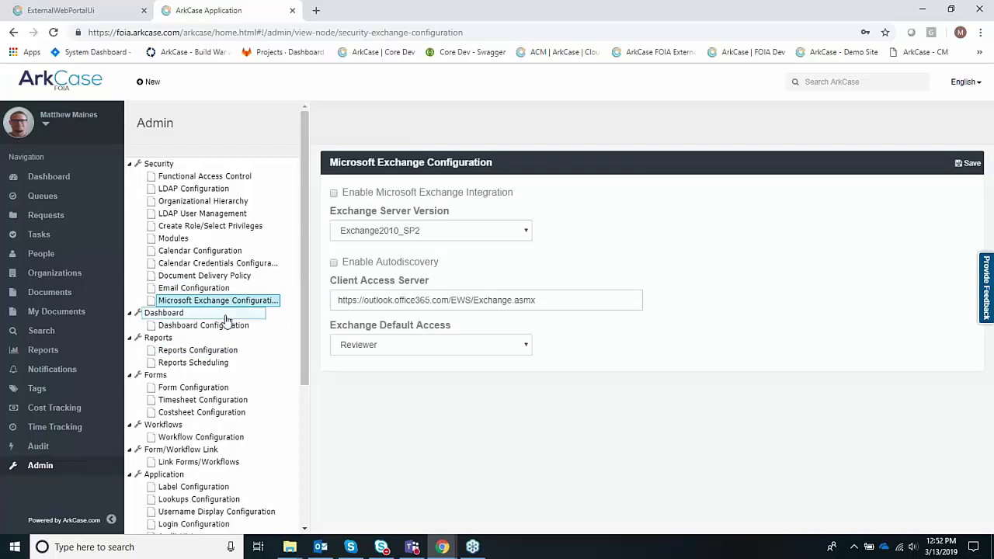
click(225, 329)
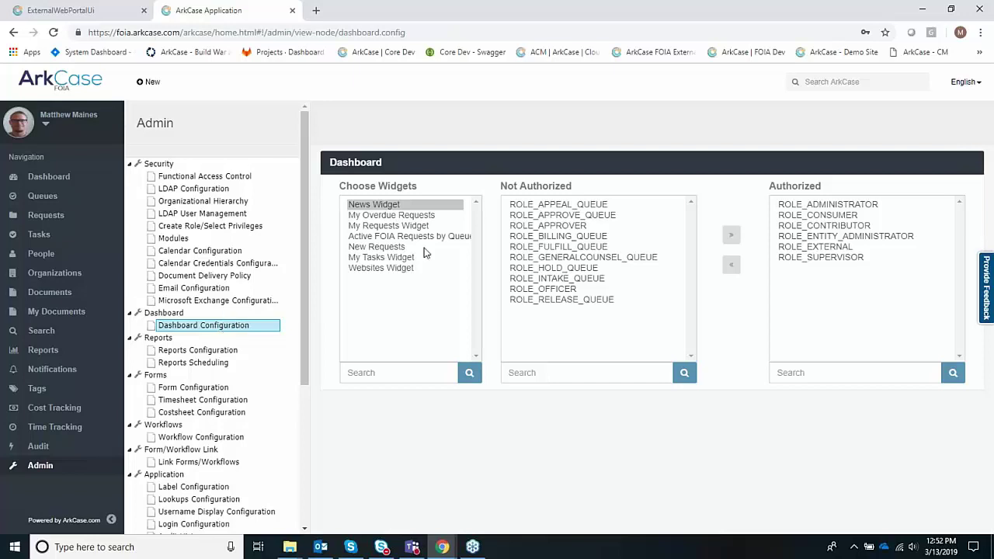
- Check role access in Reports Configuration, then open Application > Label Configuration
click(215, 351)
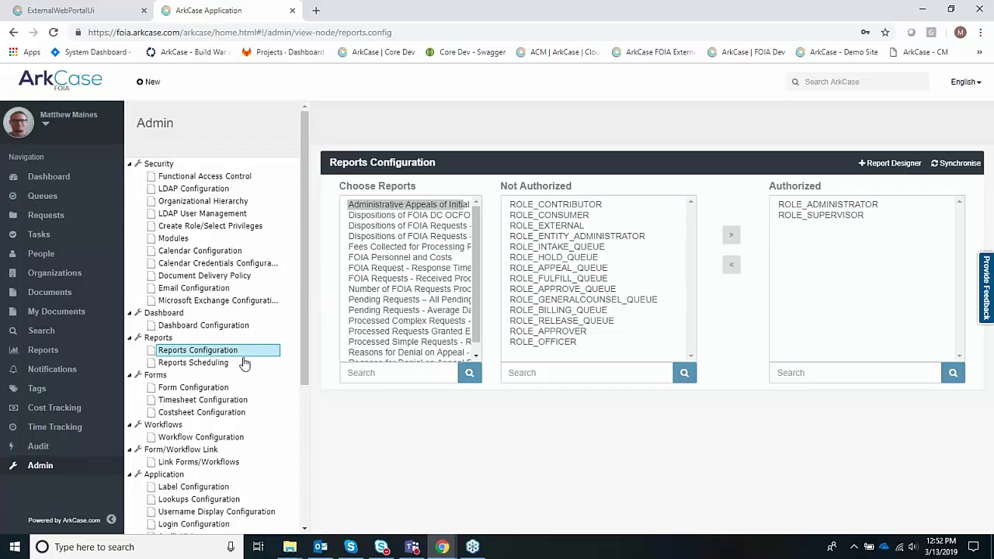
scroll(242, 369, down, 1)
scroll(243, 371, down, 1)
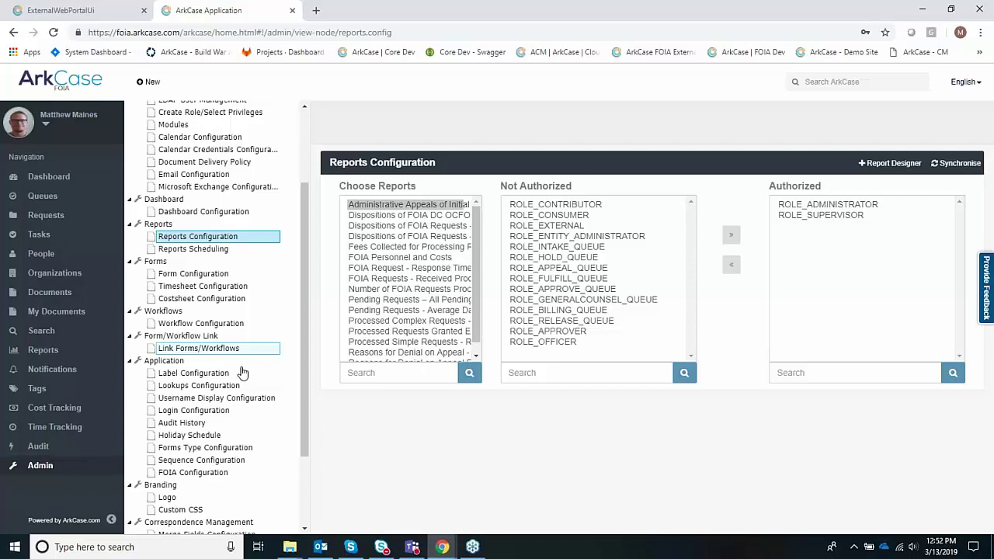
scroll(243, 373, down, 1)
click(212, 303)
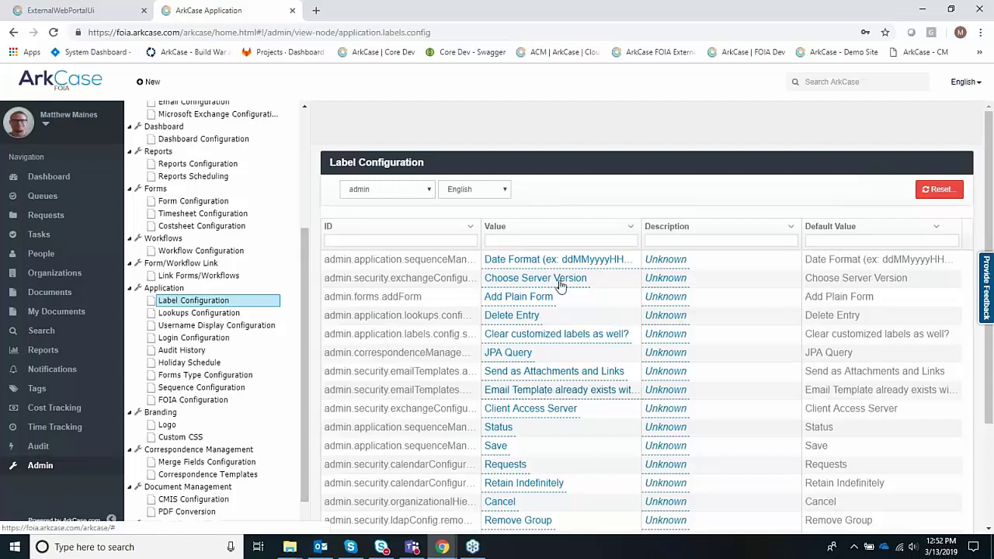
- Switch the labels module to core to view its labels, then back to admin
click(380, 190)
click(369, 272)
click(514, 239)
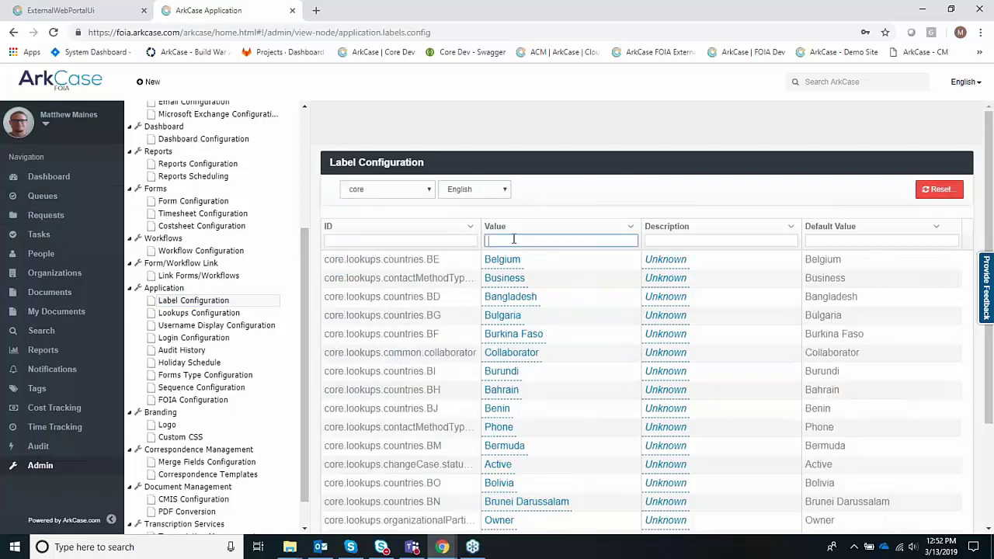
key(shift+Tab)
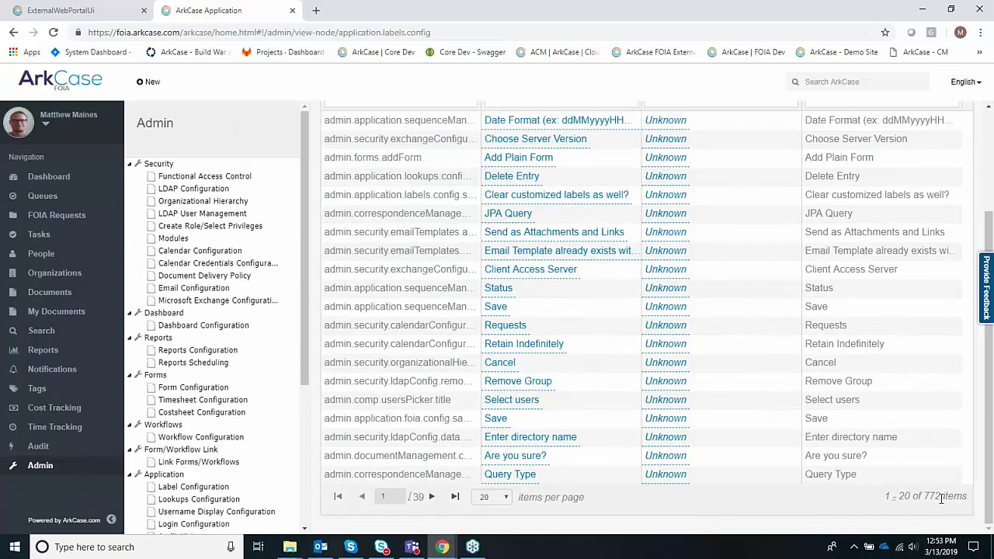
scroll(942, 498, up, 3)
click(380, 192)
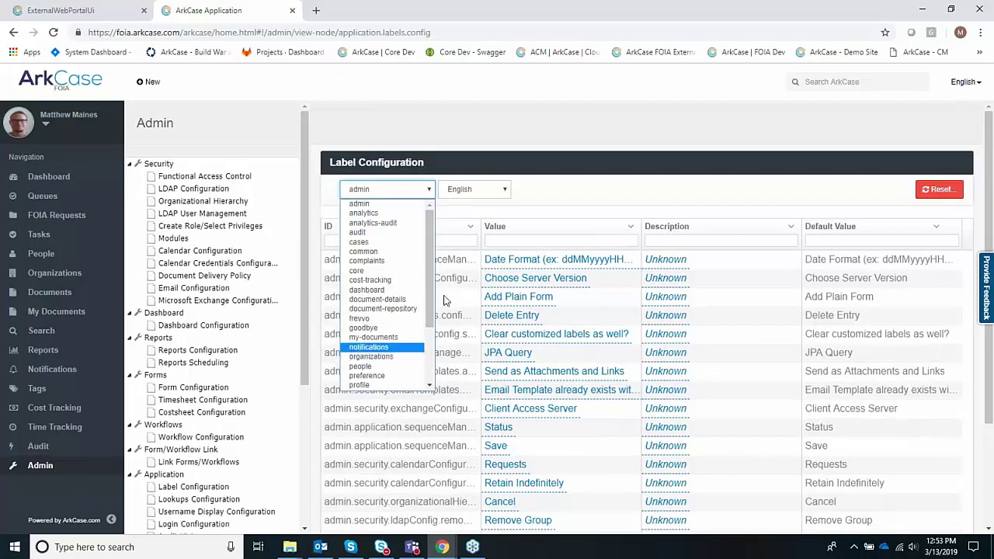
click(554, 189)
scroll(194, 474, down, 3)
- Review the fileTypes lookup values in Lookups Configuration, then go to FOIA Configuration
click(214, 375)
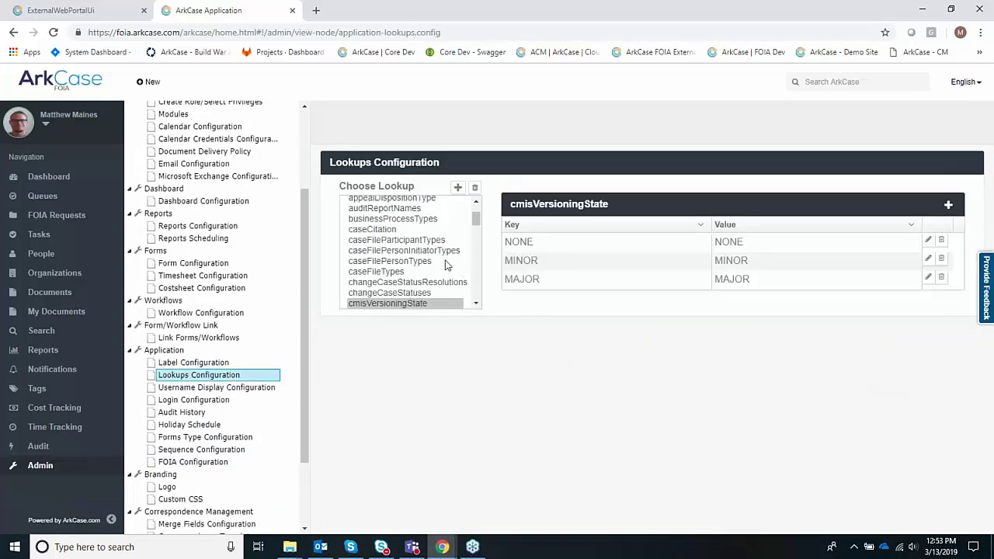
scroll(441, 267, up, 3)
scroll(435, 270, down, 6)
scroll(435, 271, down, 5)
click(373, 235)
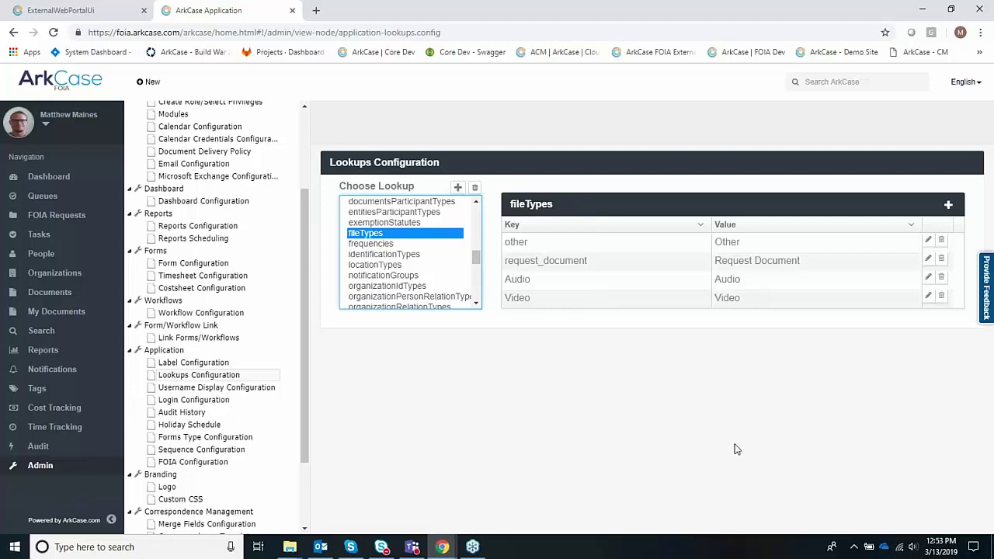
scroll(243, 421, down, 1)
scroll(243, 421, down, 3)
click(243, 420)
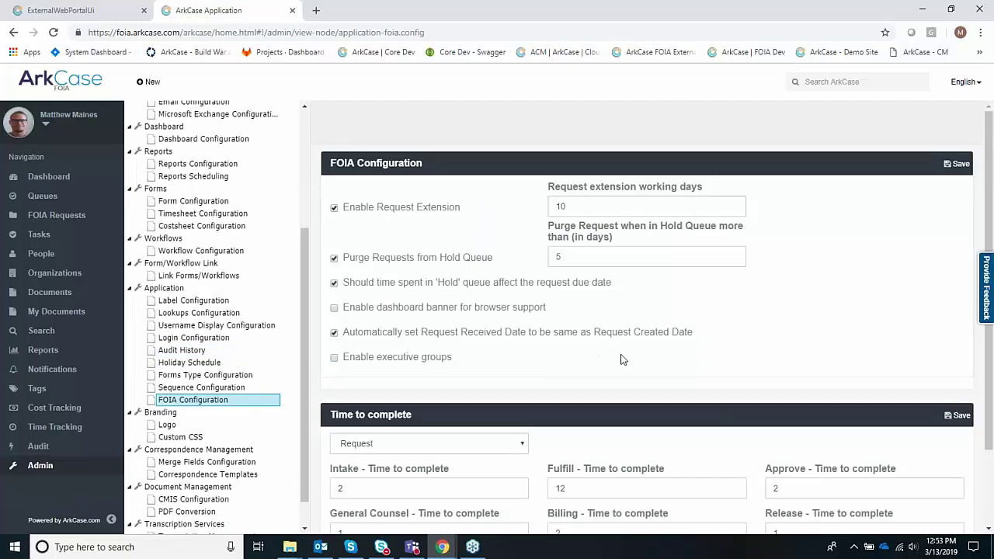
- Review the request Time to complete values, then go to the Branding Logo page
scroll(622, 359, down, 1)
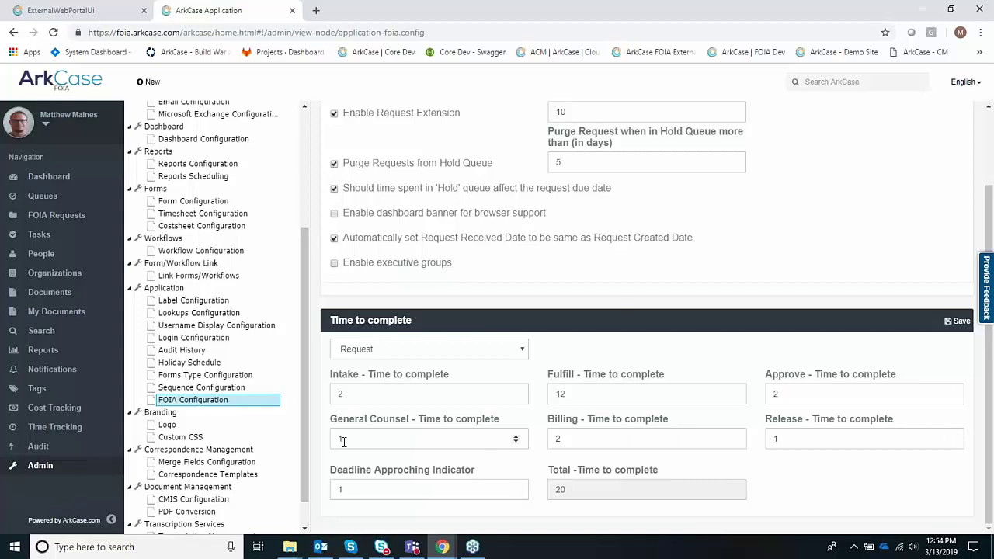
scroll(229, 442, down, 1)
click(170, 391)
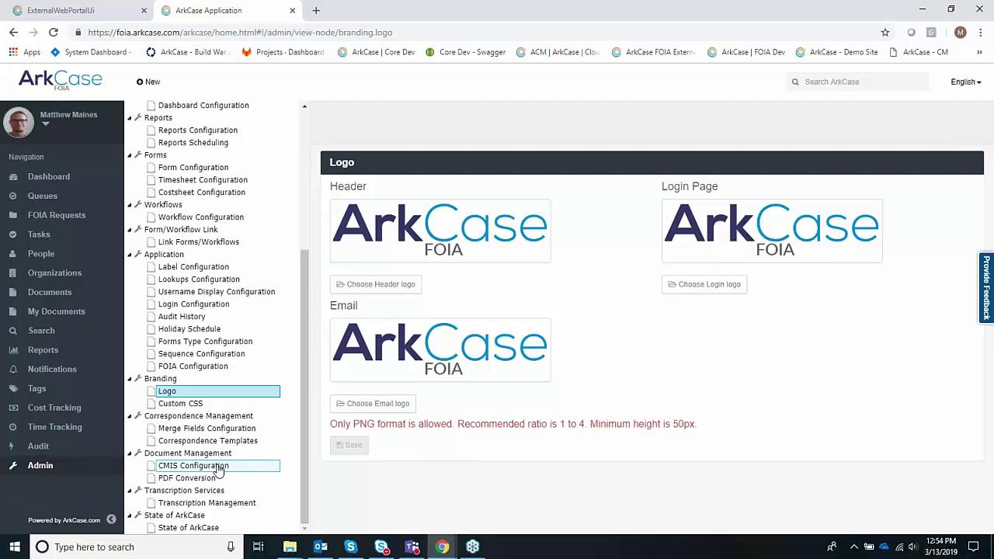
- View the Correspondence Templates list, then return to the ArkCase Dashboard
click(194, 440)
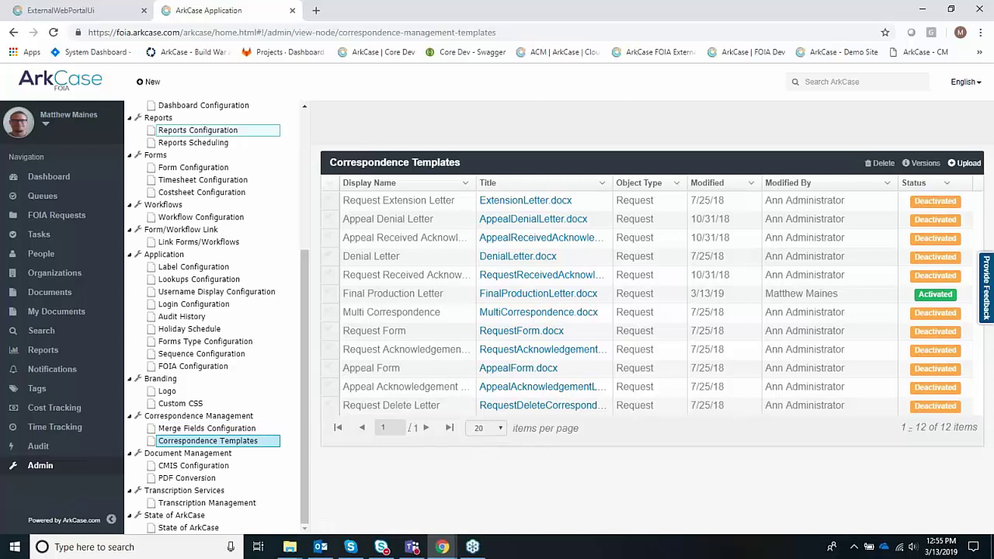
click(70, 89)
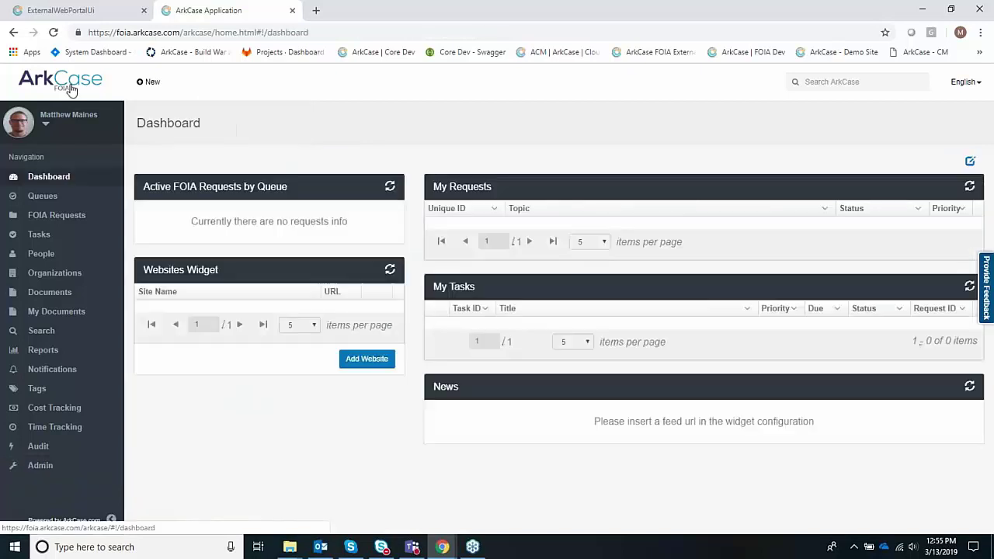